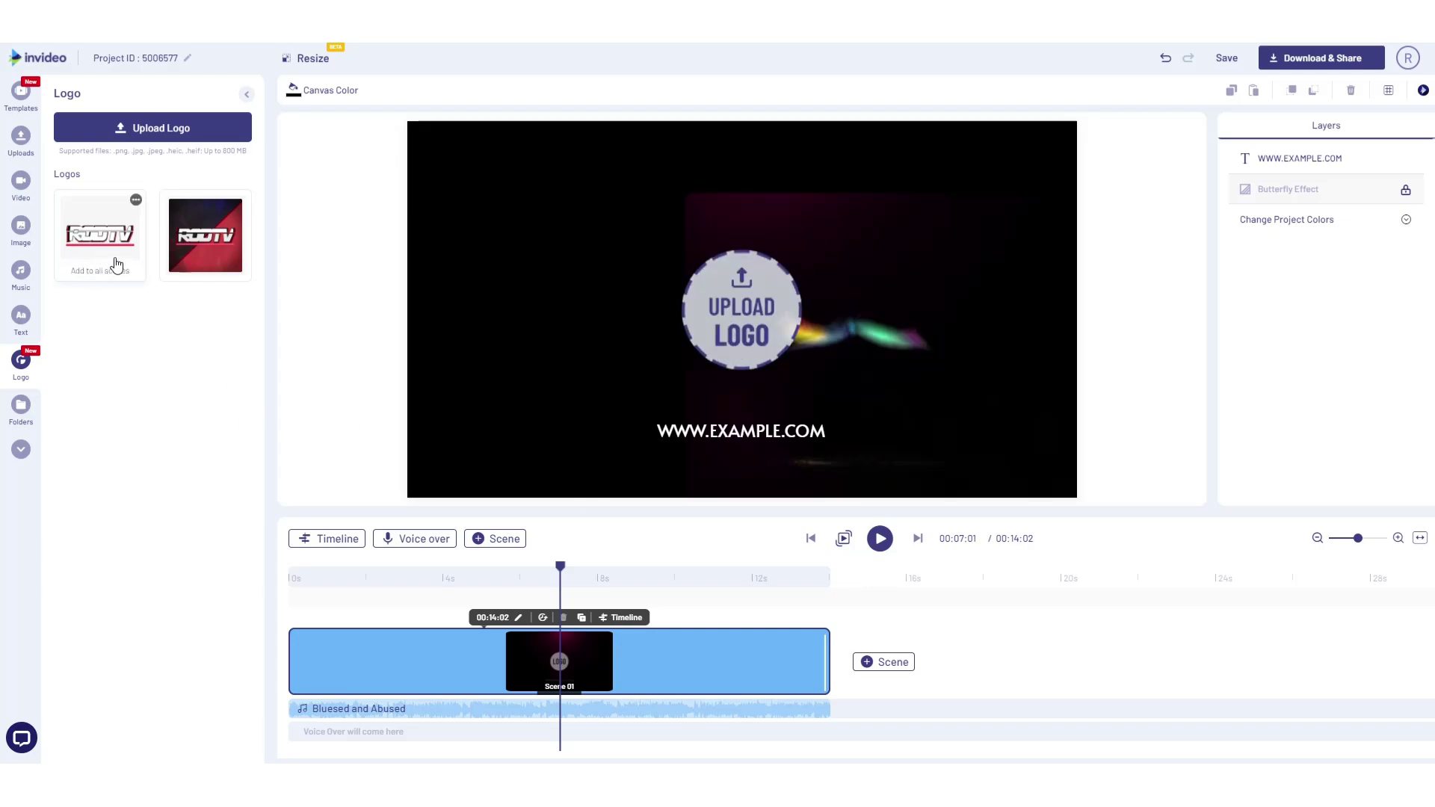
click(21, 138)
click(21, 191)
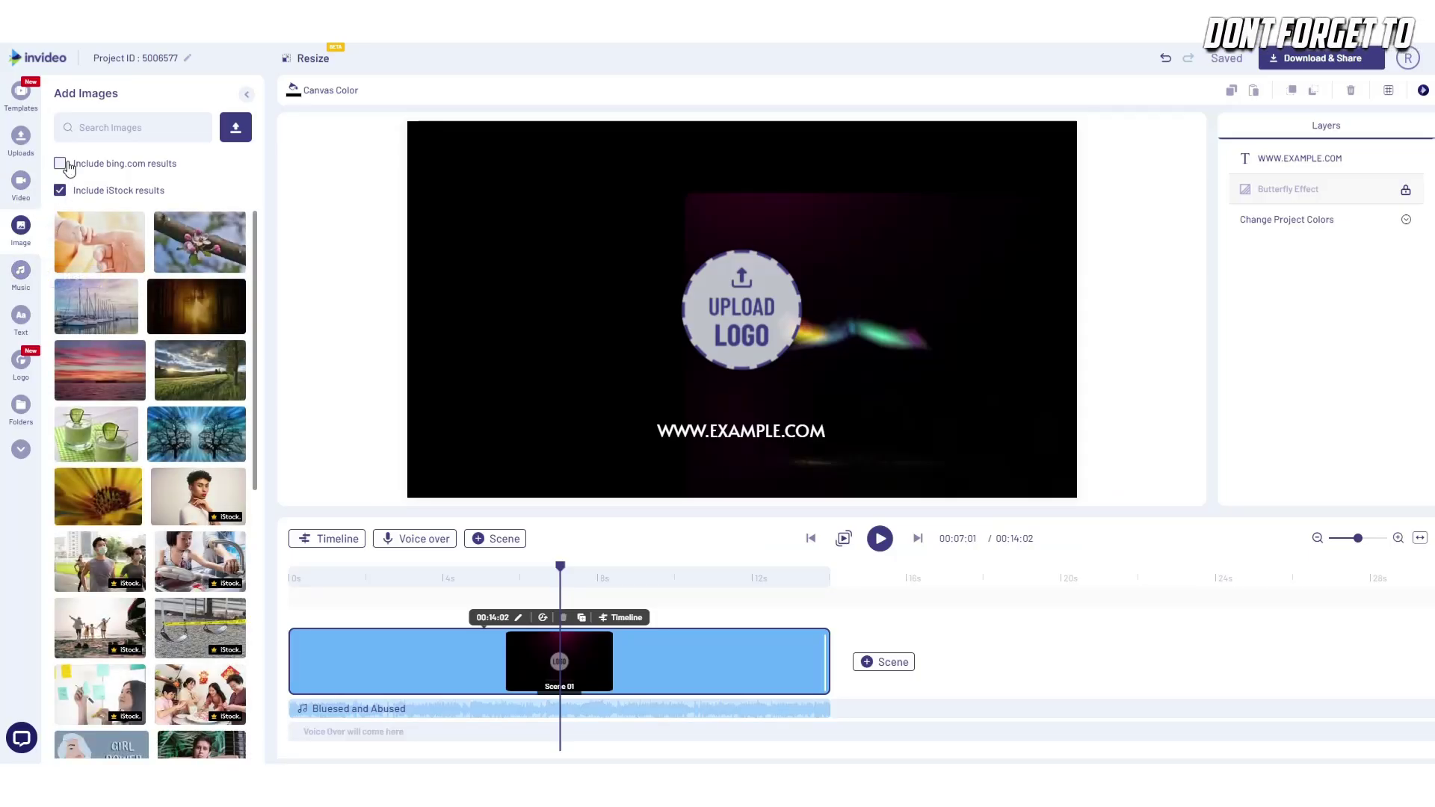
click(25, 277)
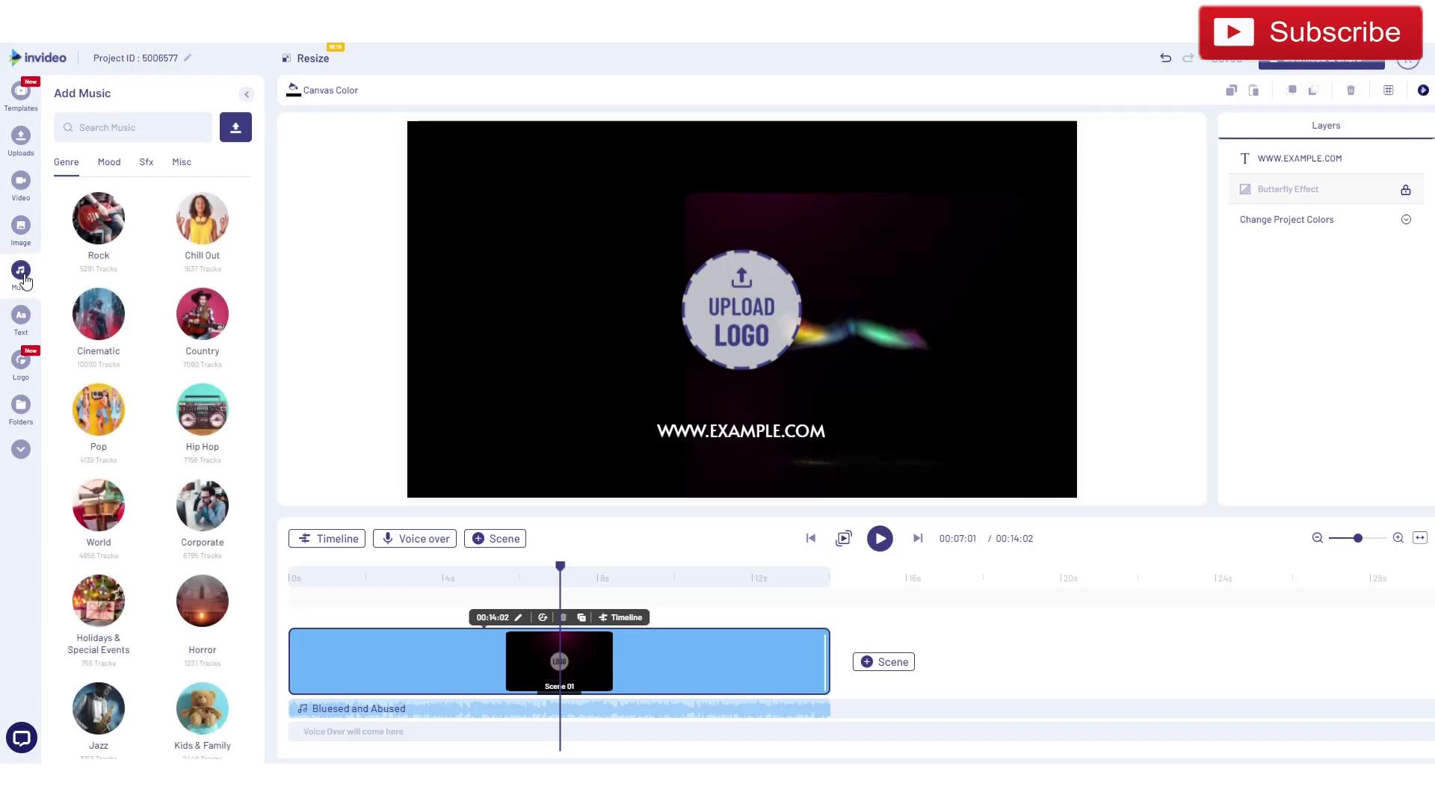
click(22, 320)
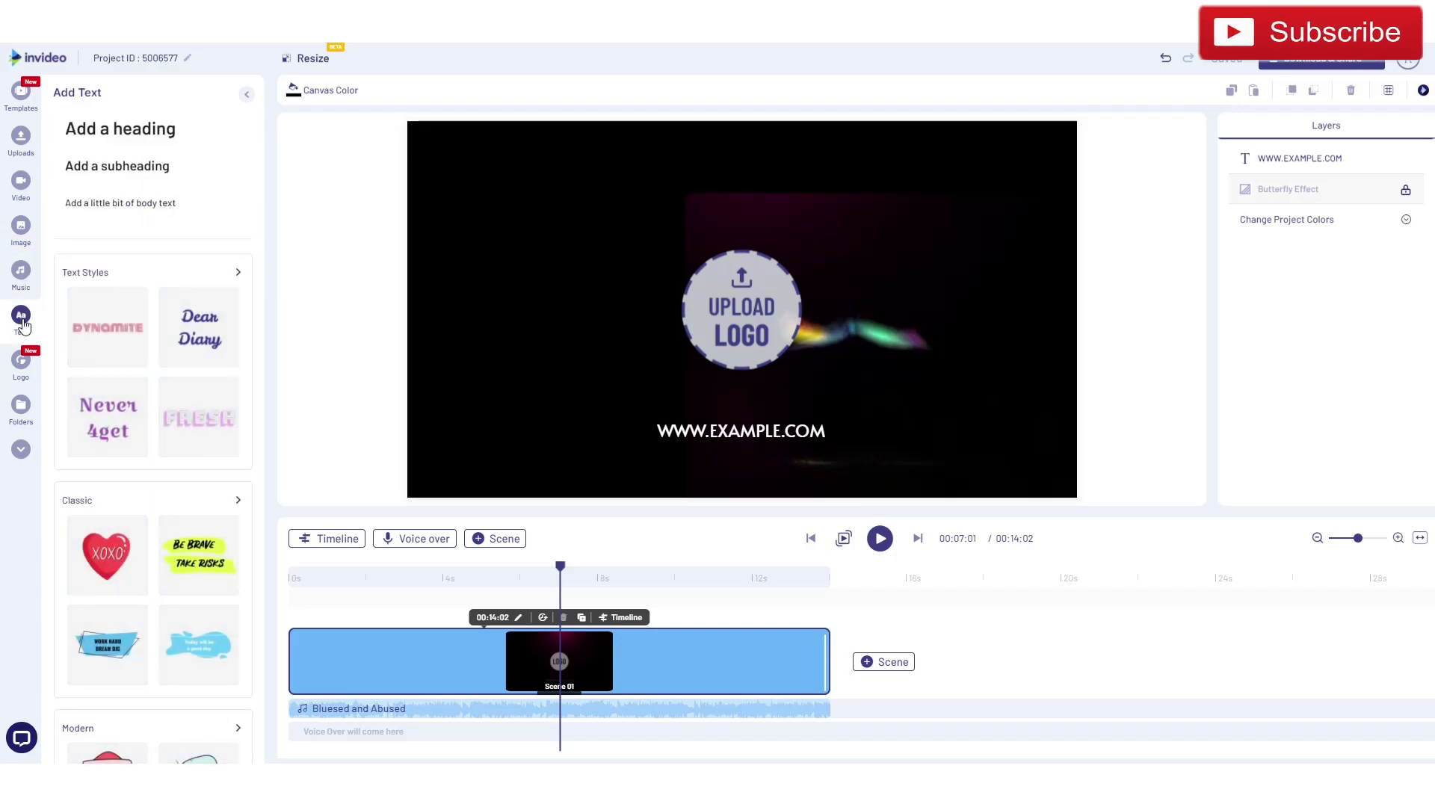
click(20, 417)
Step: Place the transparent RODTV logo in the scene's logo placeholder, enlarge it to about twice its size and centre it on the canvas
click(33, 378)
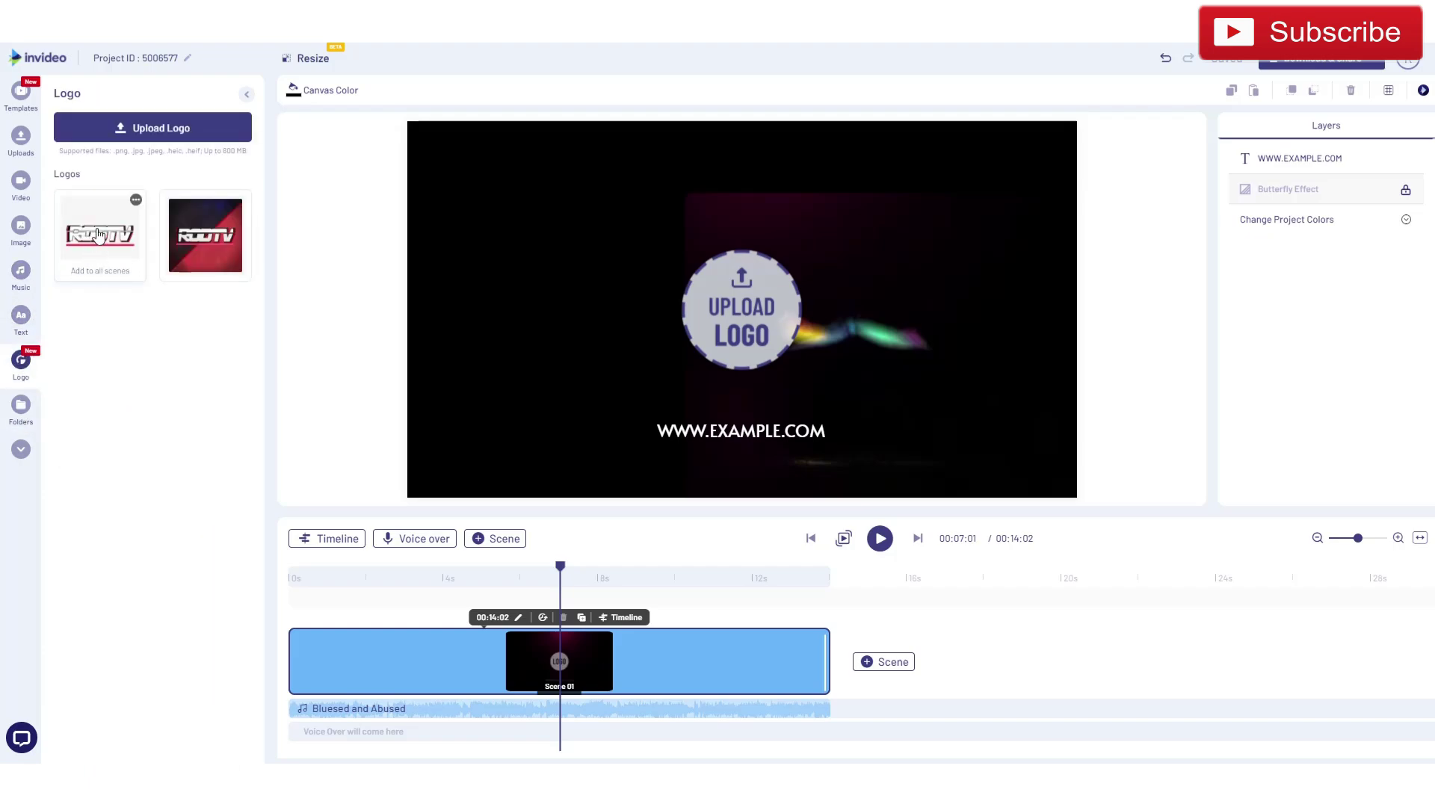
drag(100, 235, 99, 229)
drag(444, 309, 792, 269)
click(778, 326)
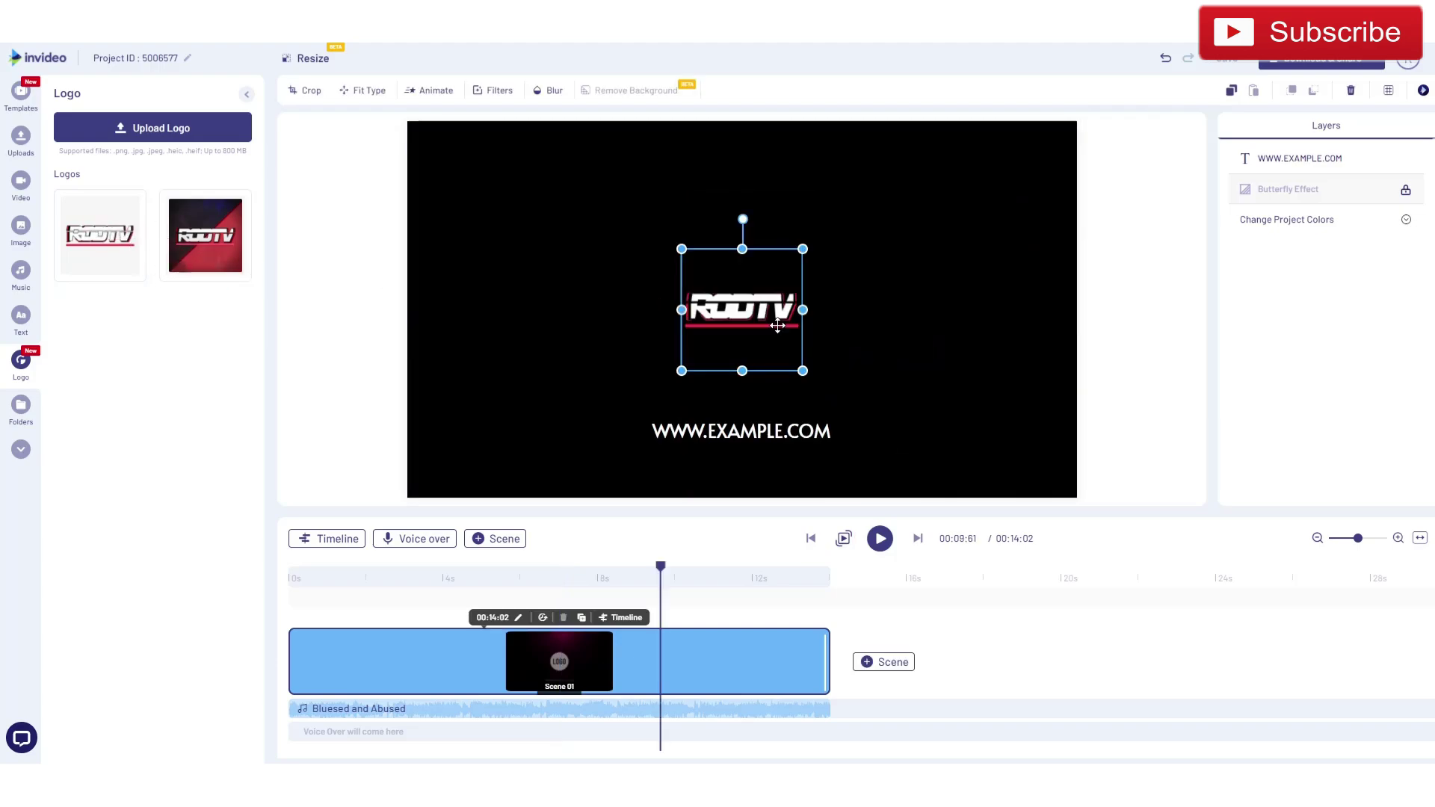
drag(682, 371, 717, 333)
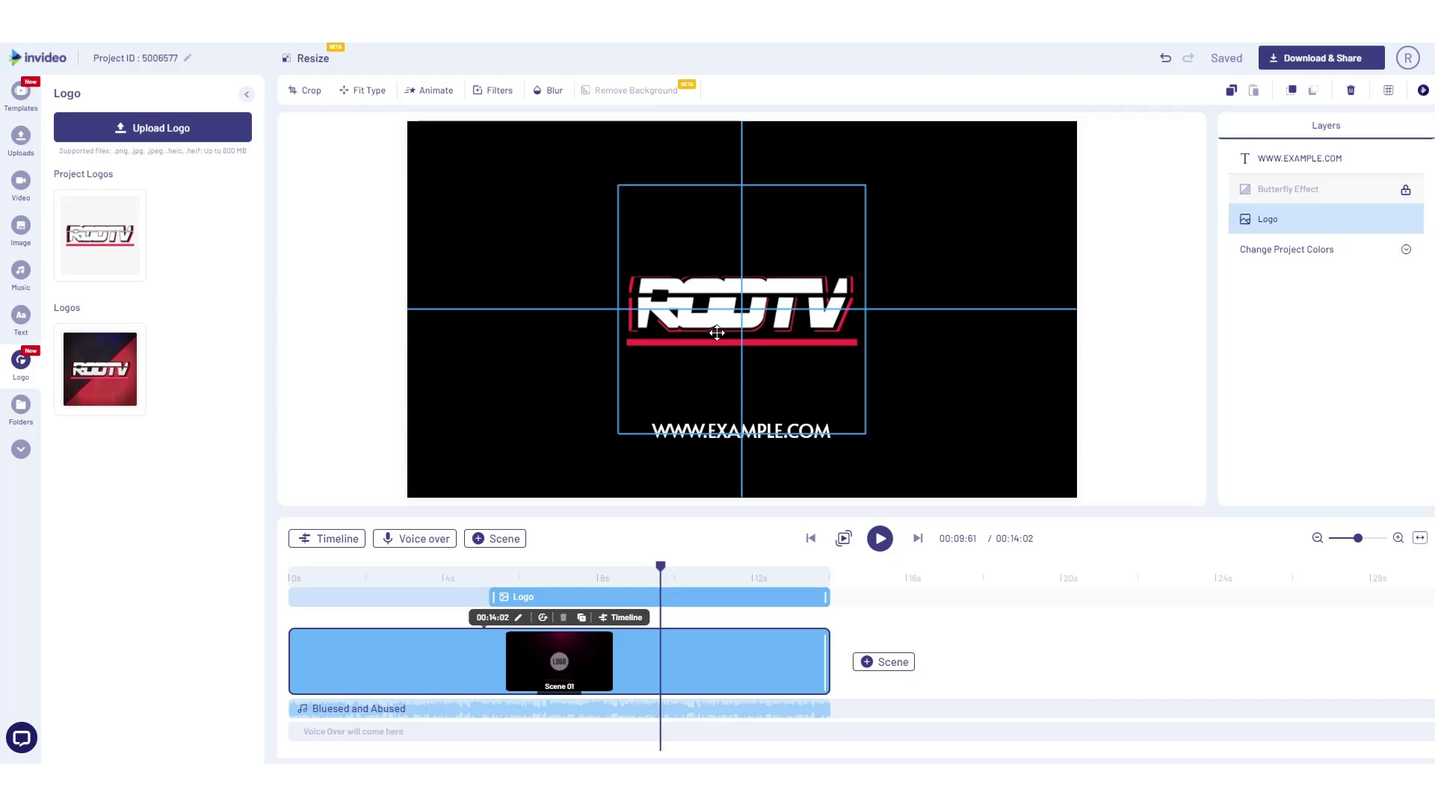
drag(717, 333, 717, 333)
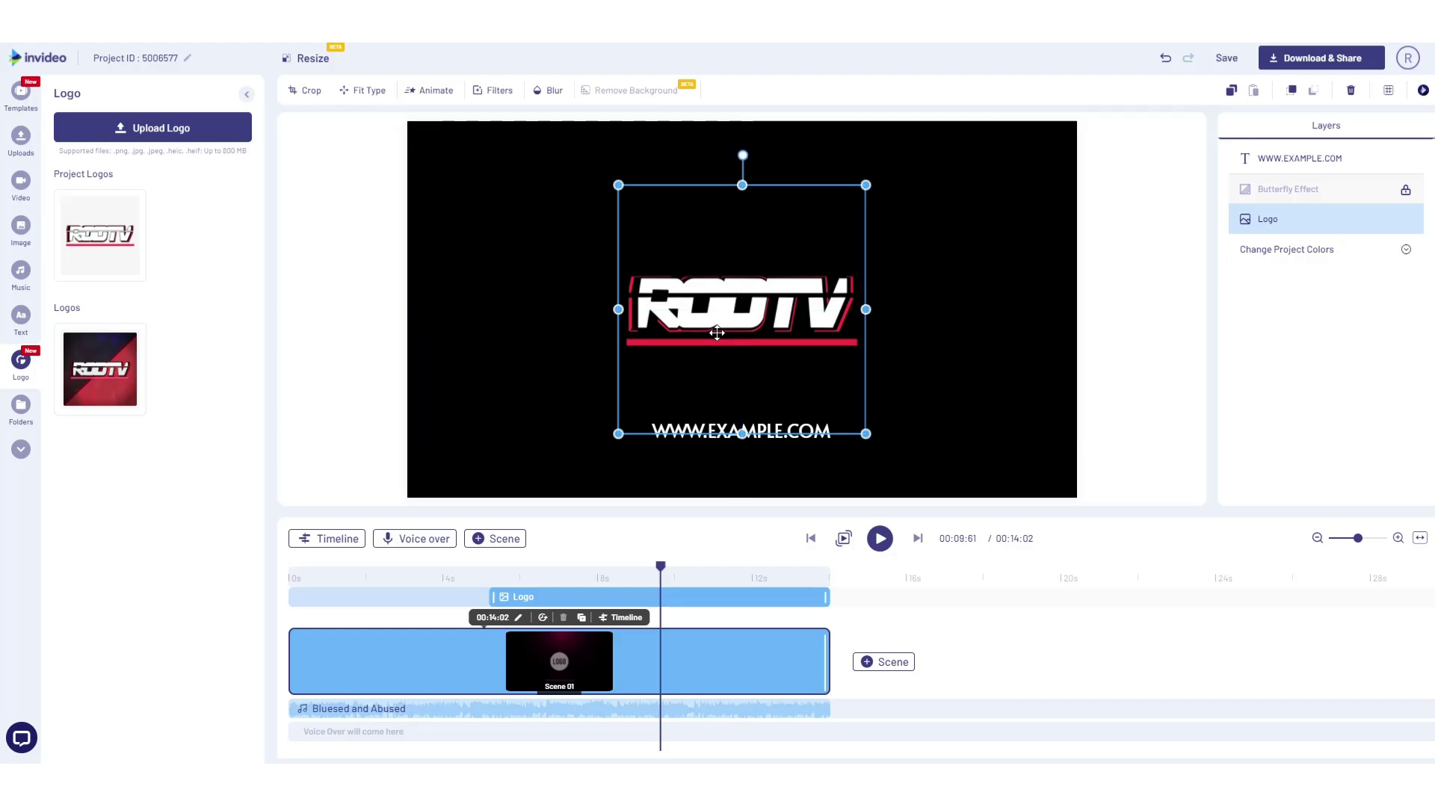
click(793, 432)
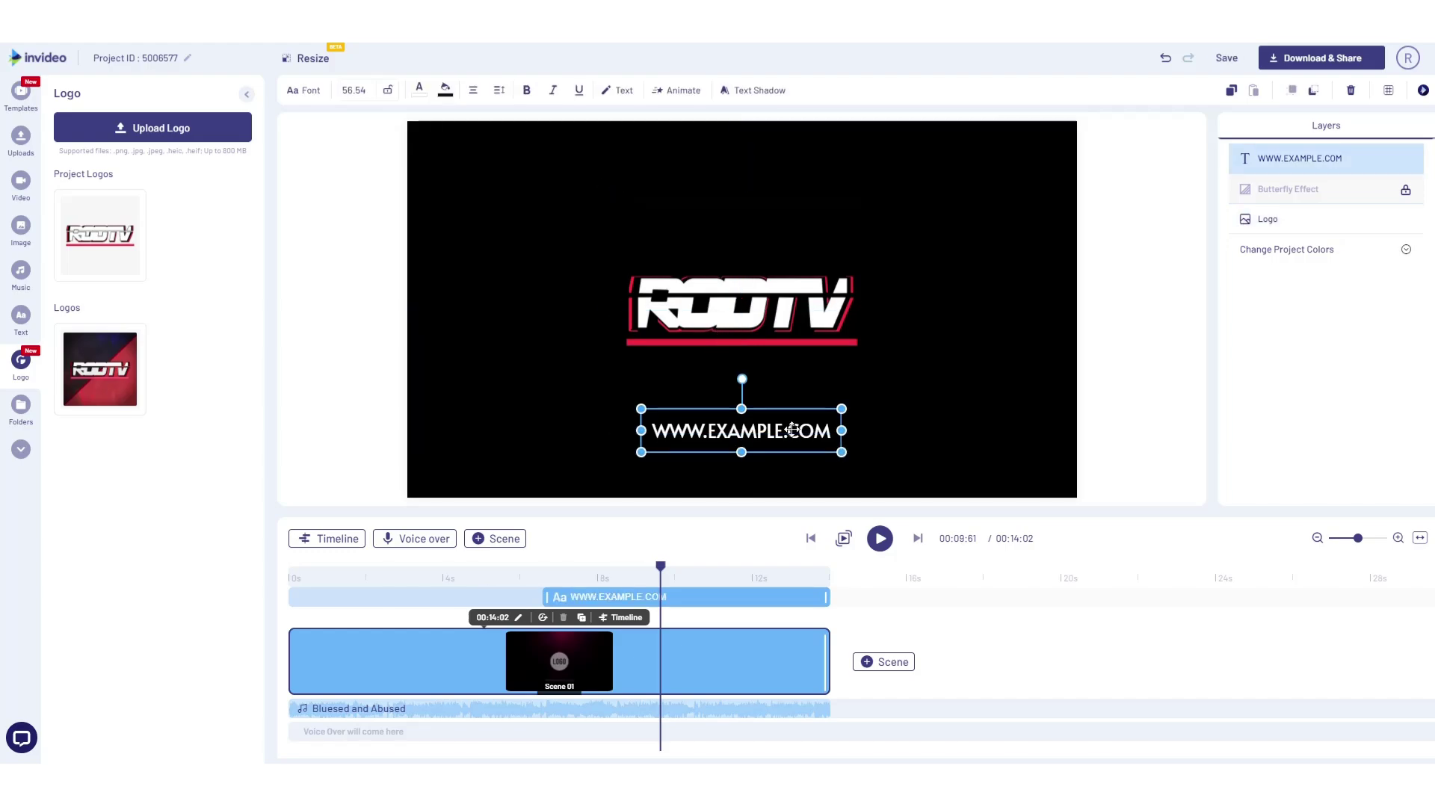
triple_click(794, 431)
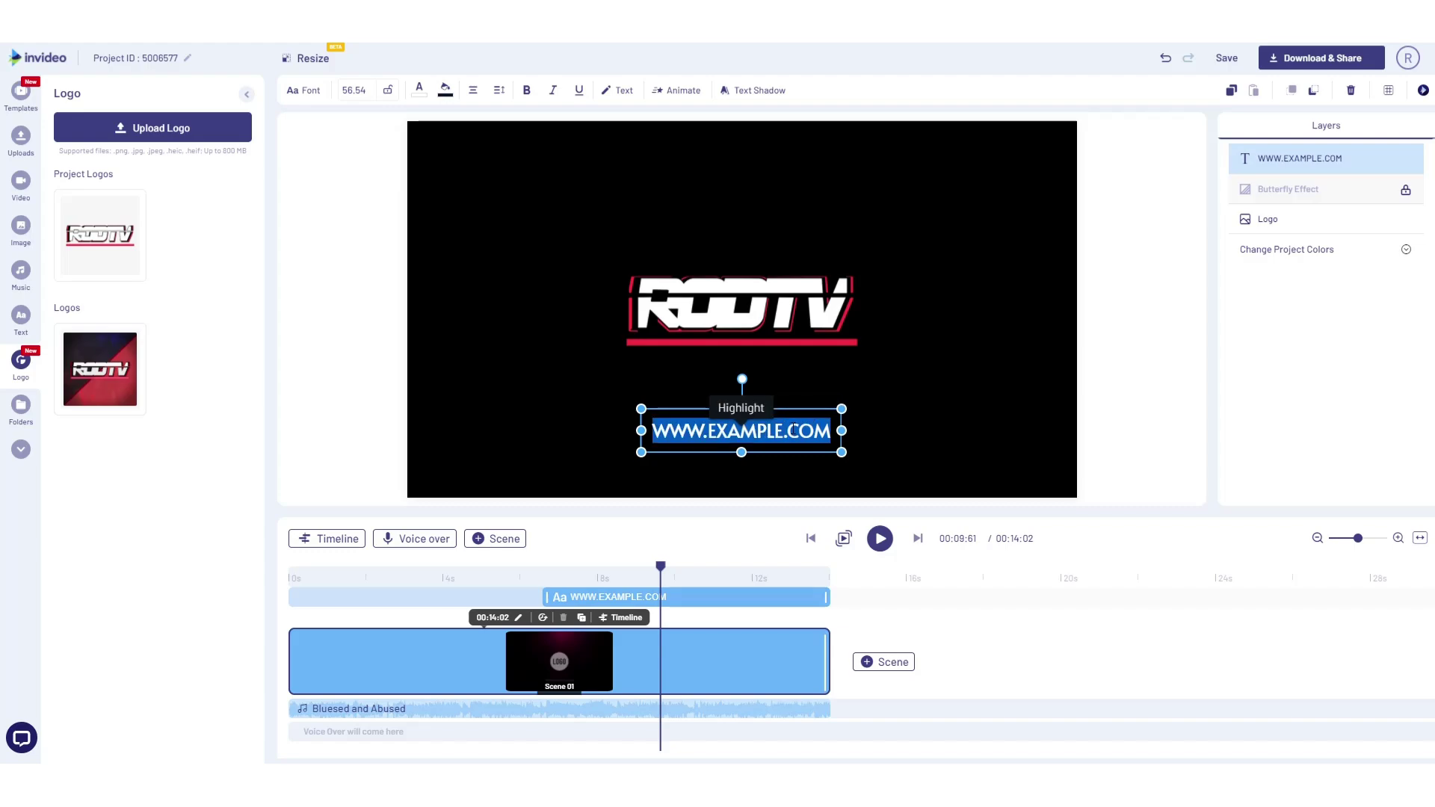
text(Your)
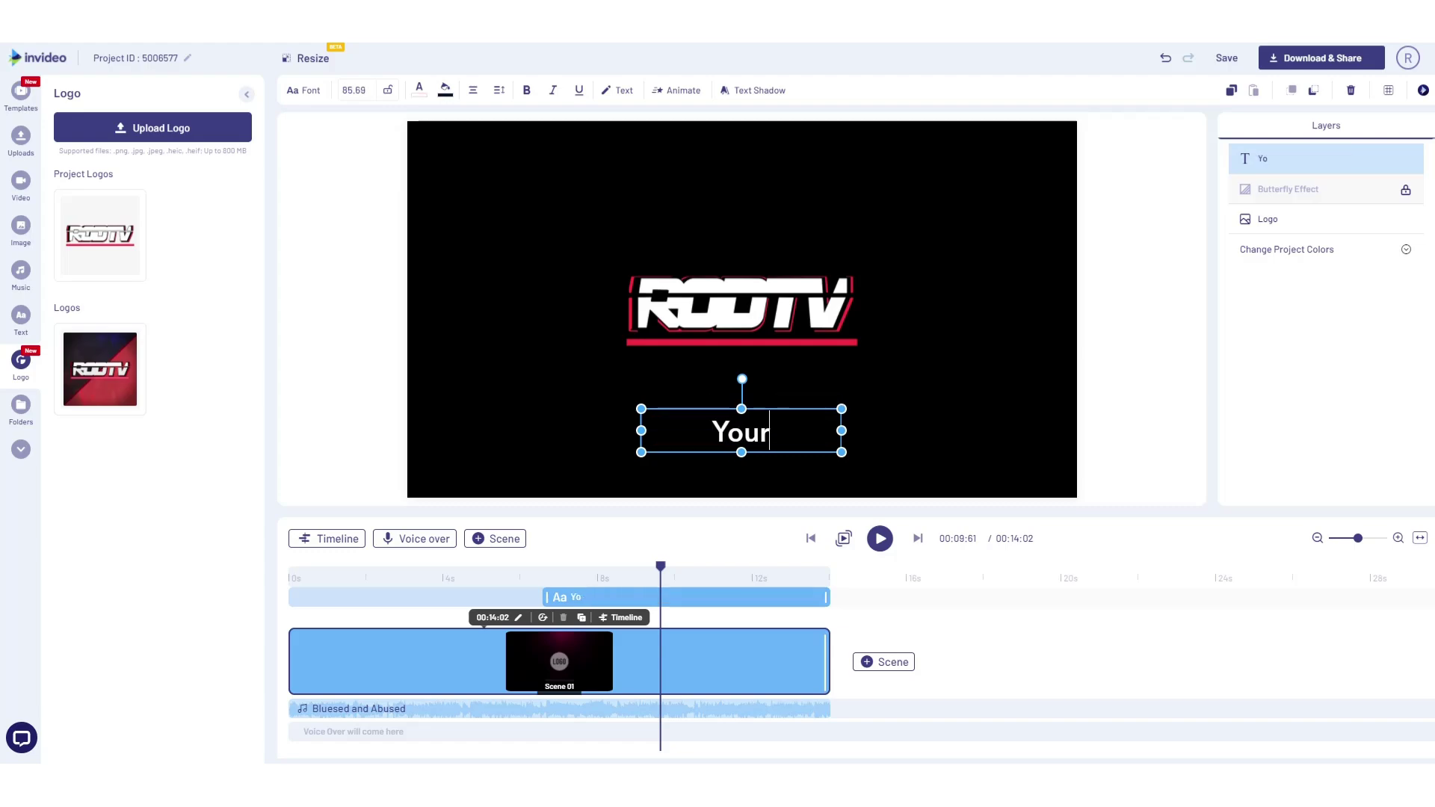
text( Trusted You)
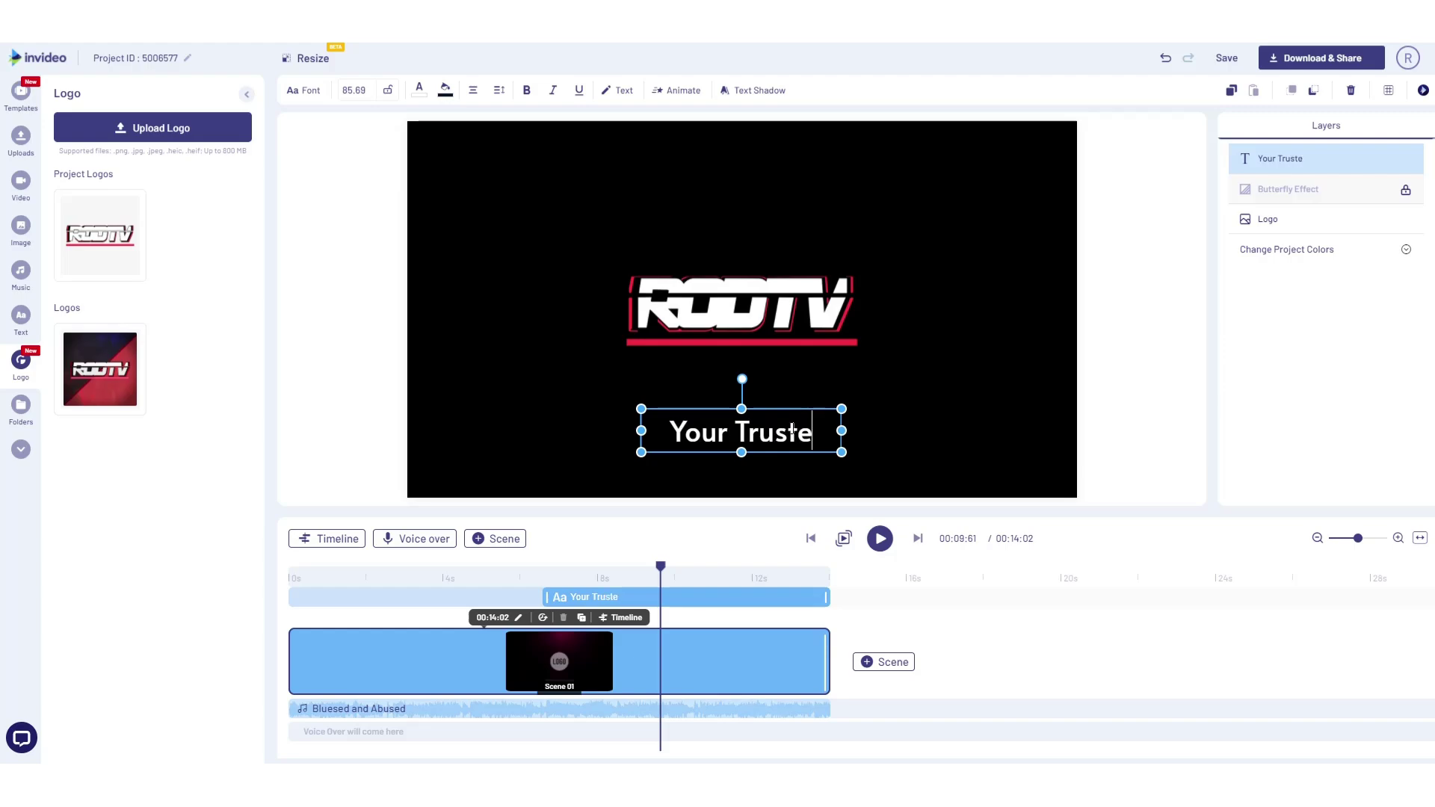
click(222, 698)
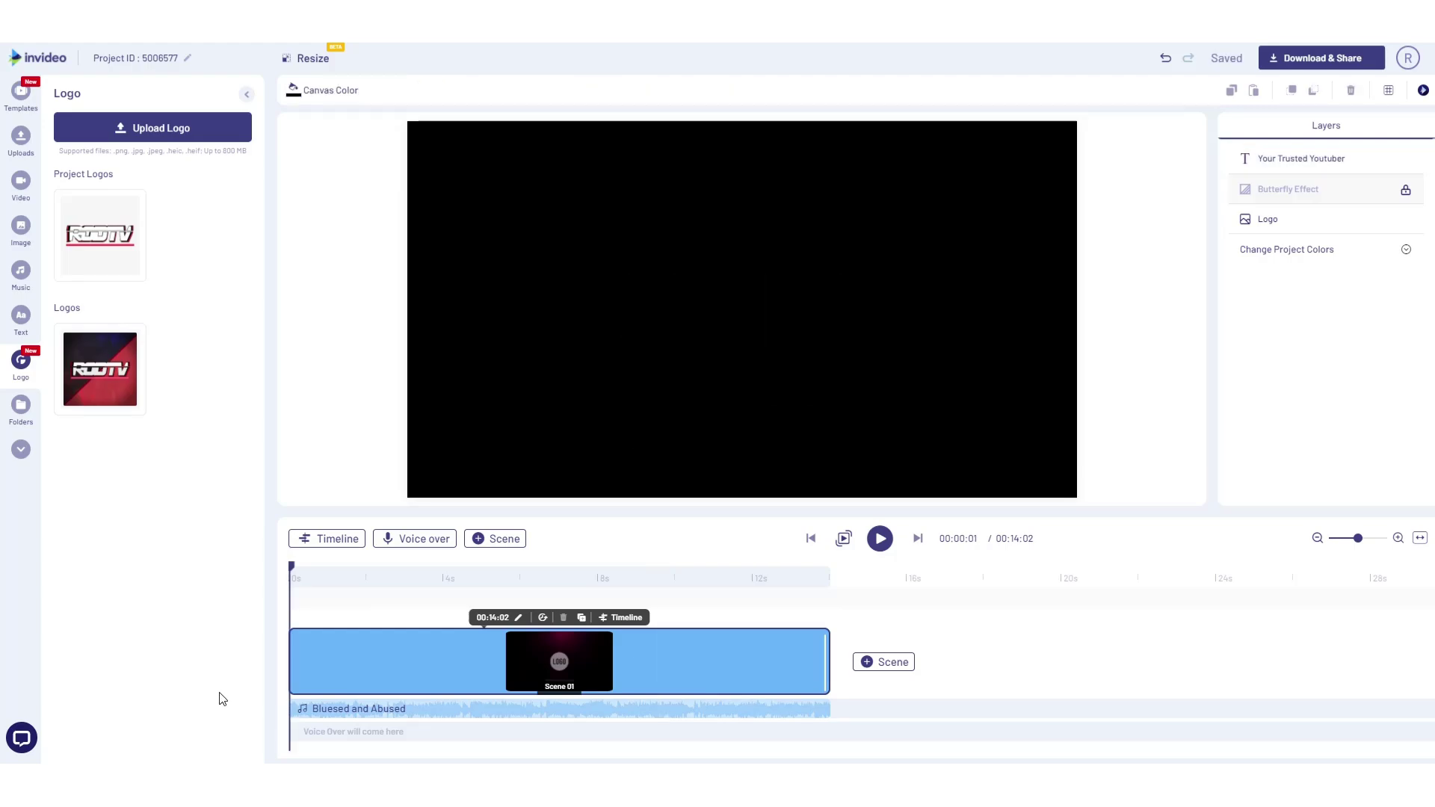
click(881, 539)
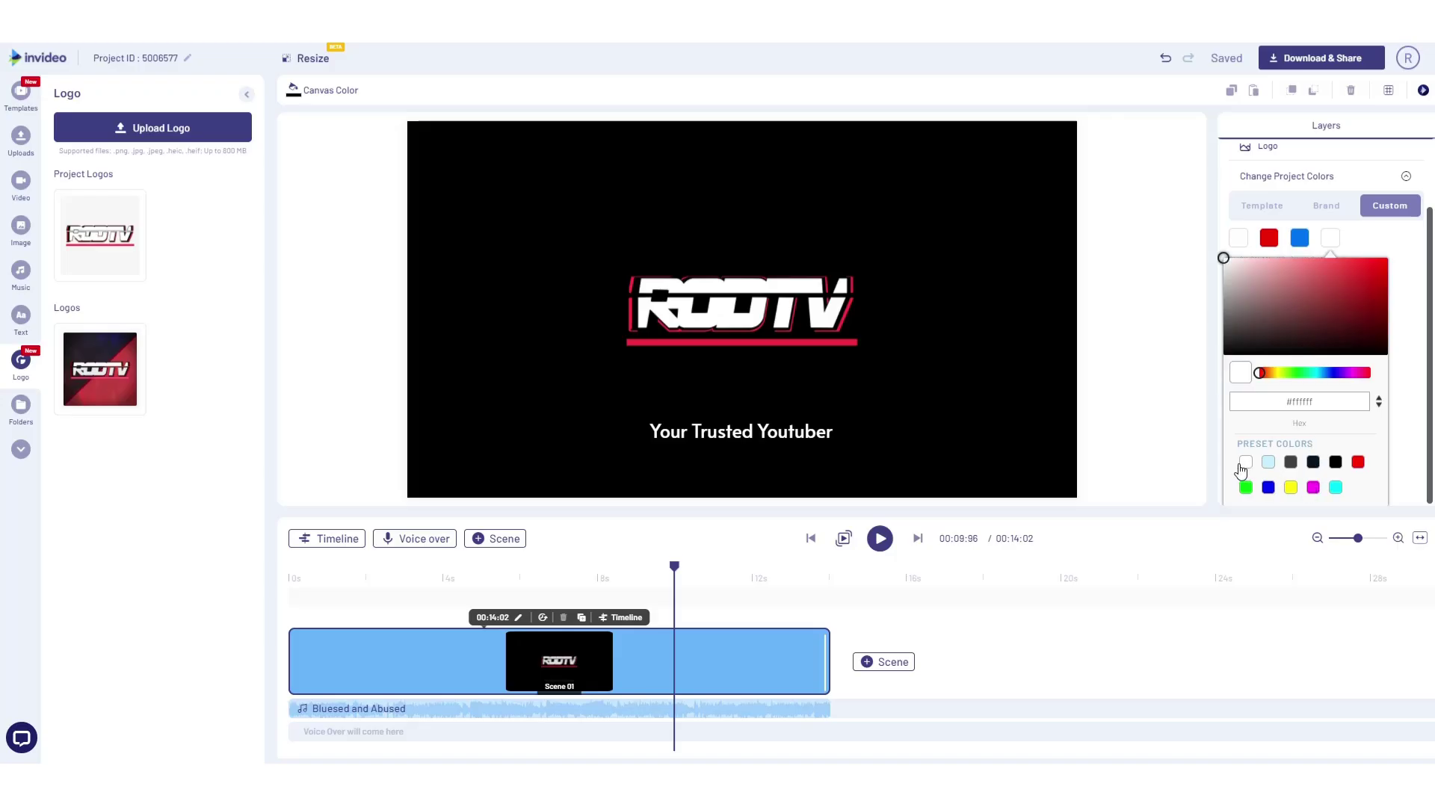
Step: Change the fourth custom project colour, which fills the background, to dark red #9d1414
click(1293, 270)
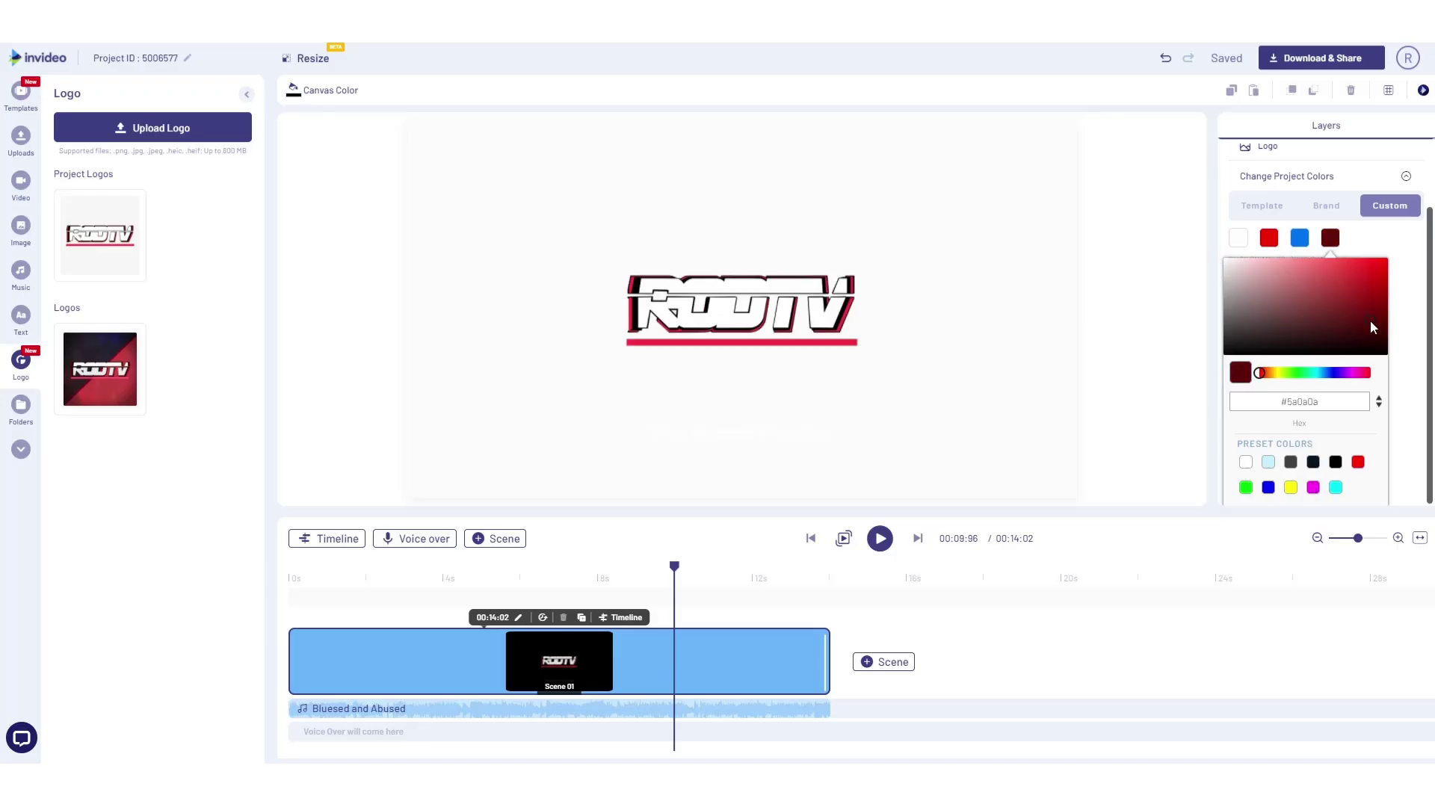
drag(1370, 321, 1356, 295)
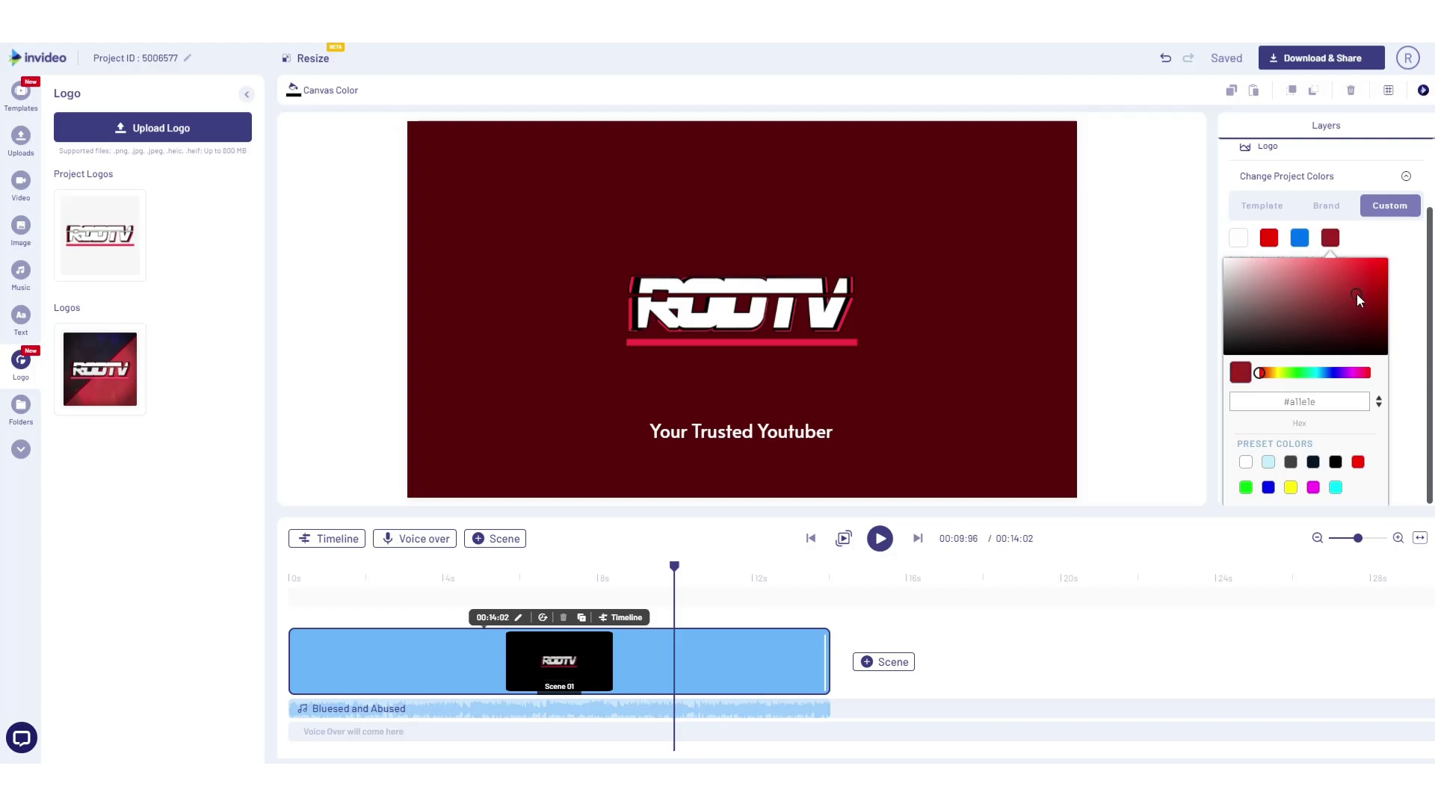
click(1356, 293)
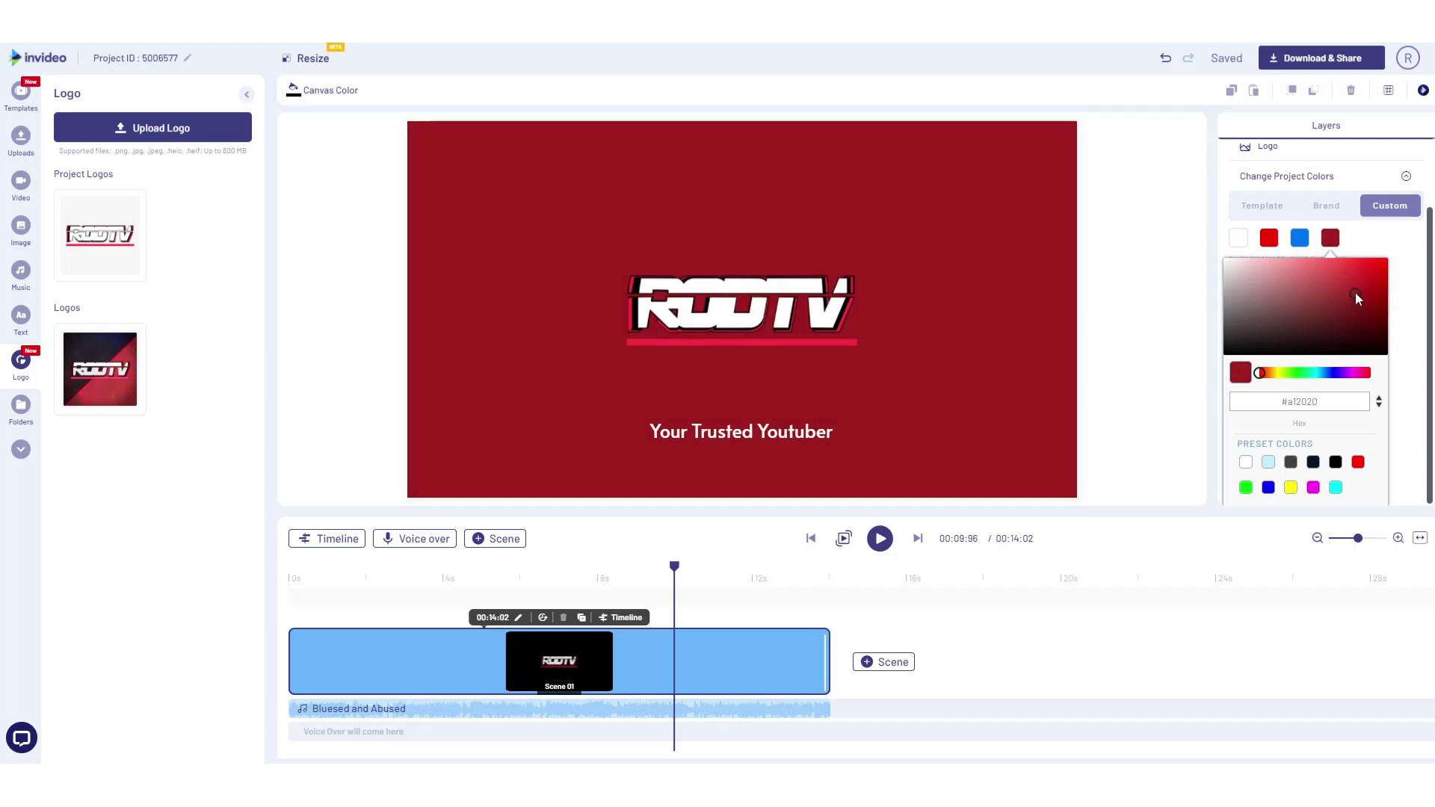
click(1342, 317)
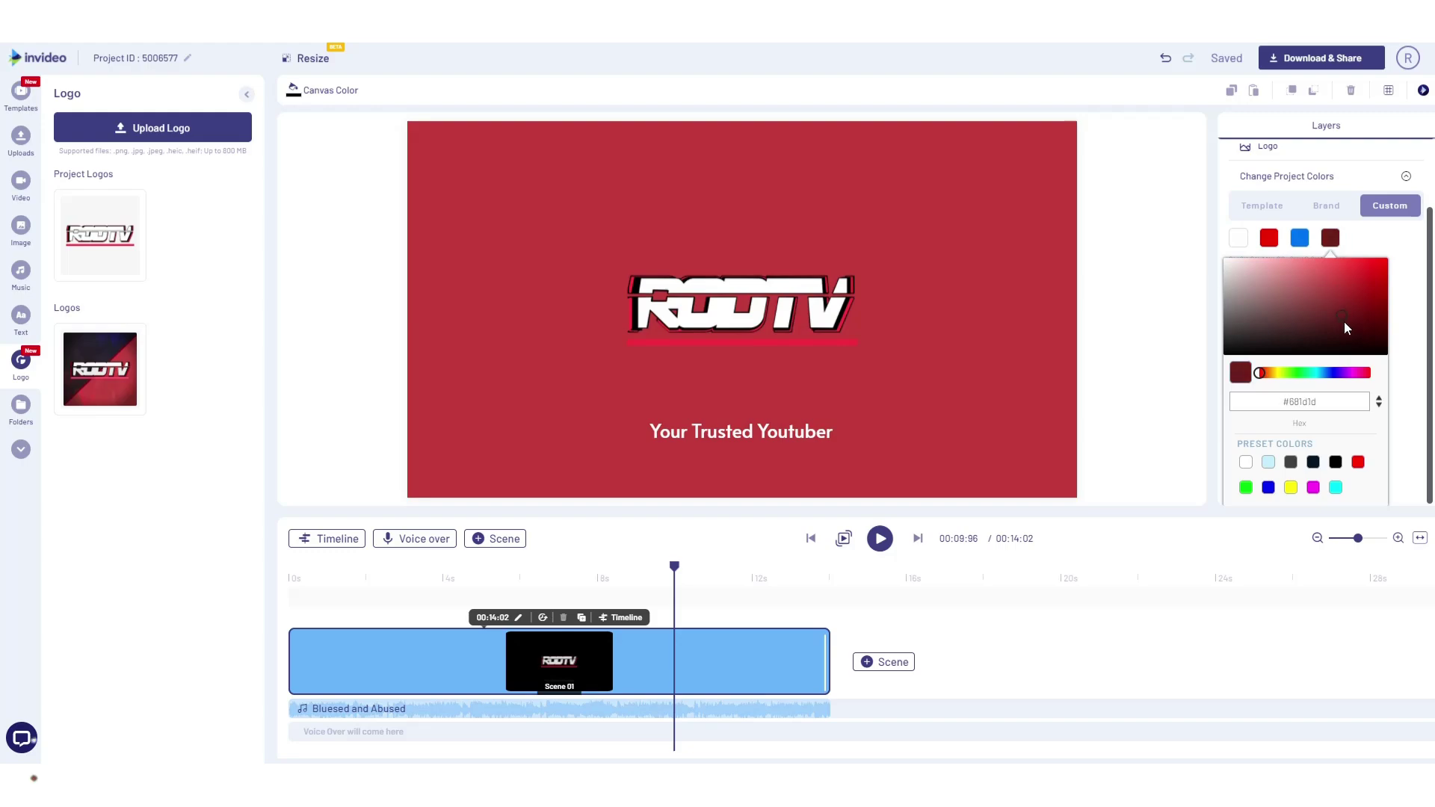
click(1367, 295)
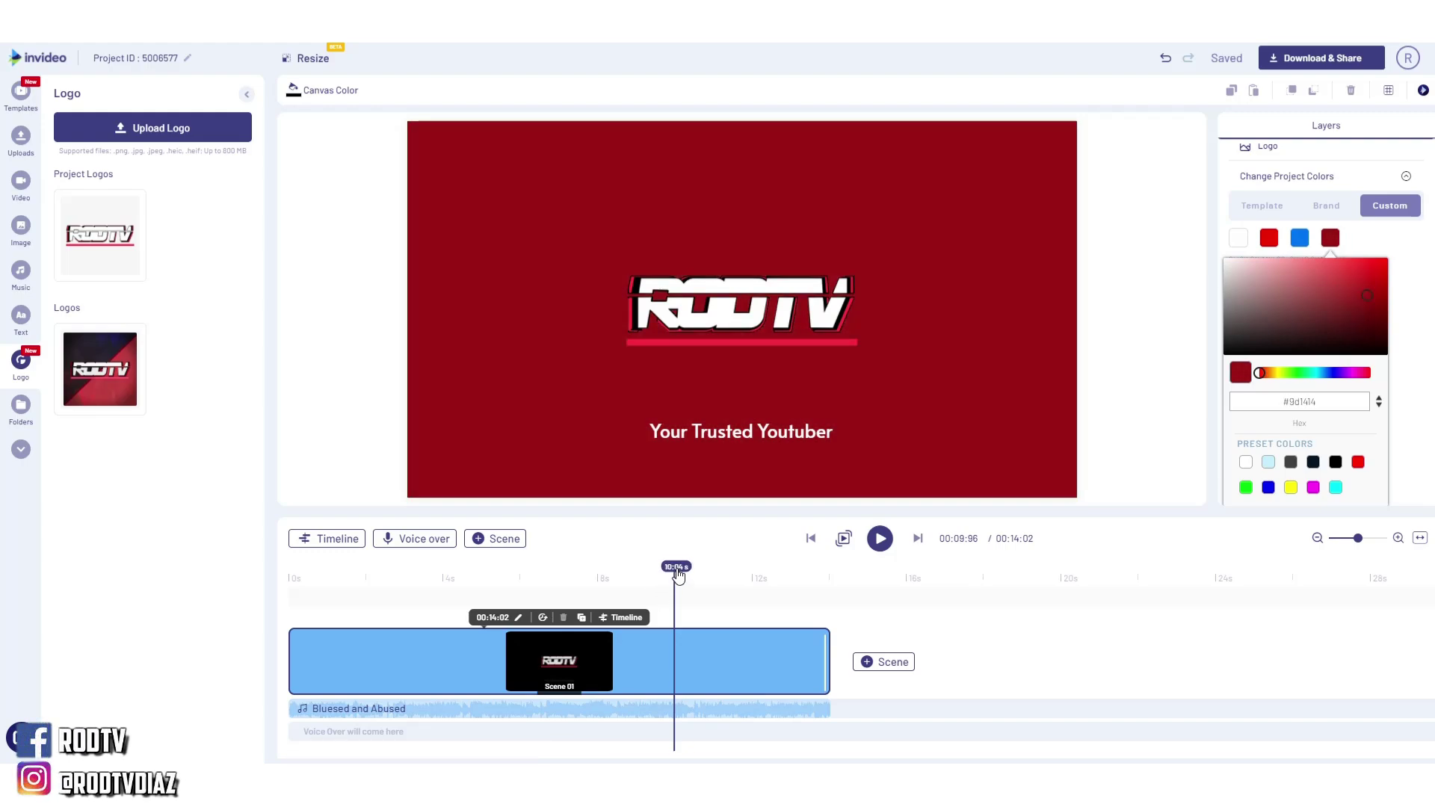
Step: Play the recoloured intro from the beginning of the timeline while lowering the audio volume
drag(678, 575, 296, 591)
click(880, 539)
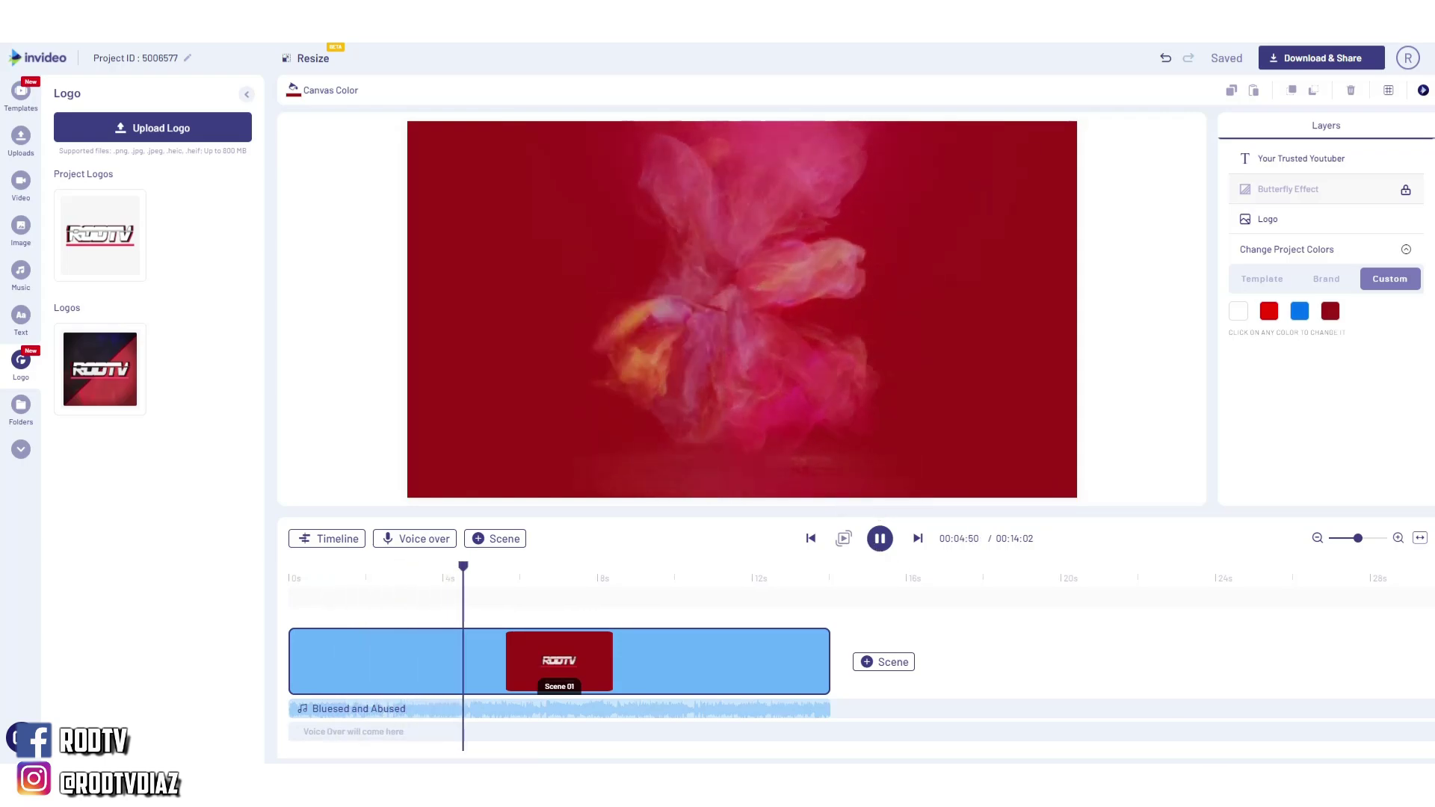
key(XF86AudioLowerVolume)
key(XF86AudioLowerVolume)
key(XF86AudioLowerVolume)
key(XF86AudioLowerVolume)
key(XF86AudioLowerVolume)
key(XF86AudioLowerVolume)
key(XF86AudioLowerVolume)
key(XF86AudioLowerVolume)
key(XF86AudioLowerVolume)
key(XF86AudioLowerVolume)
key(XF86AudioLowerVolume)
key(XF86AudioLowerVolume)
key(XF86AudioLowerVolume)
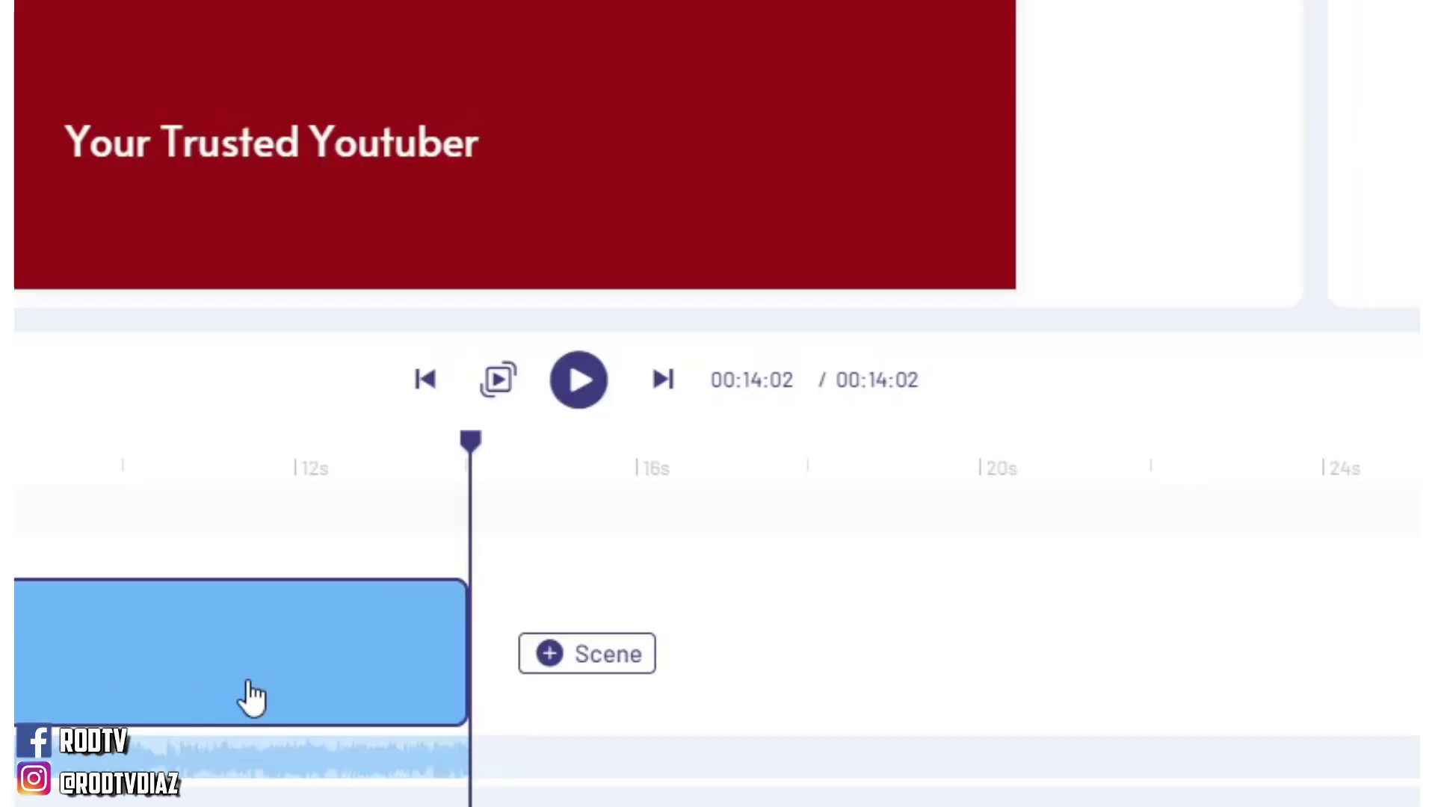
Step: Add a new "Build your own scene" scene after Scene 01
click(904, 663)
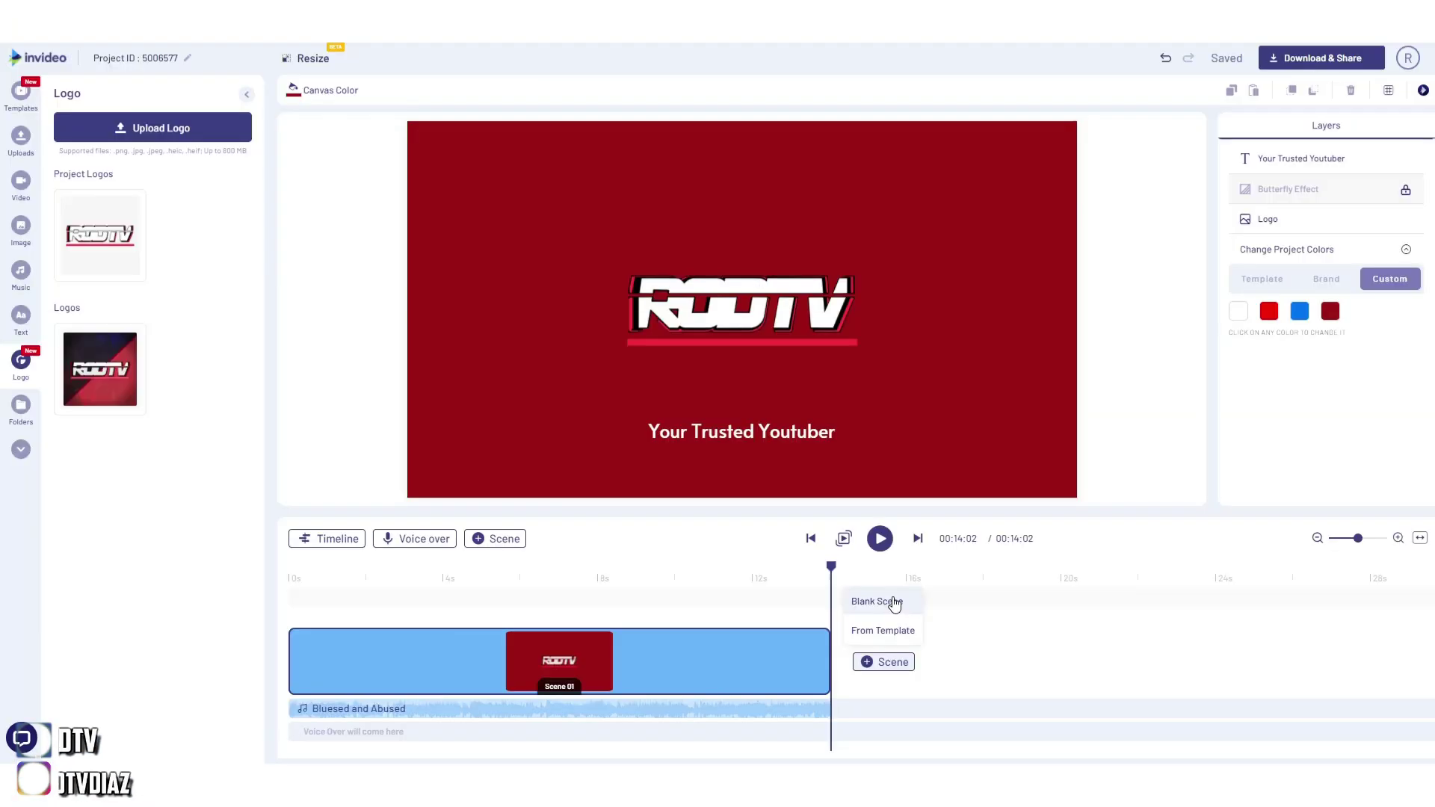
click(889, 634)
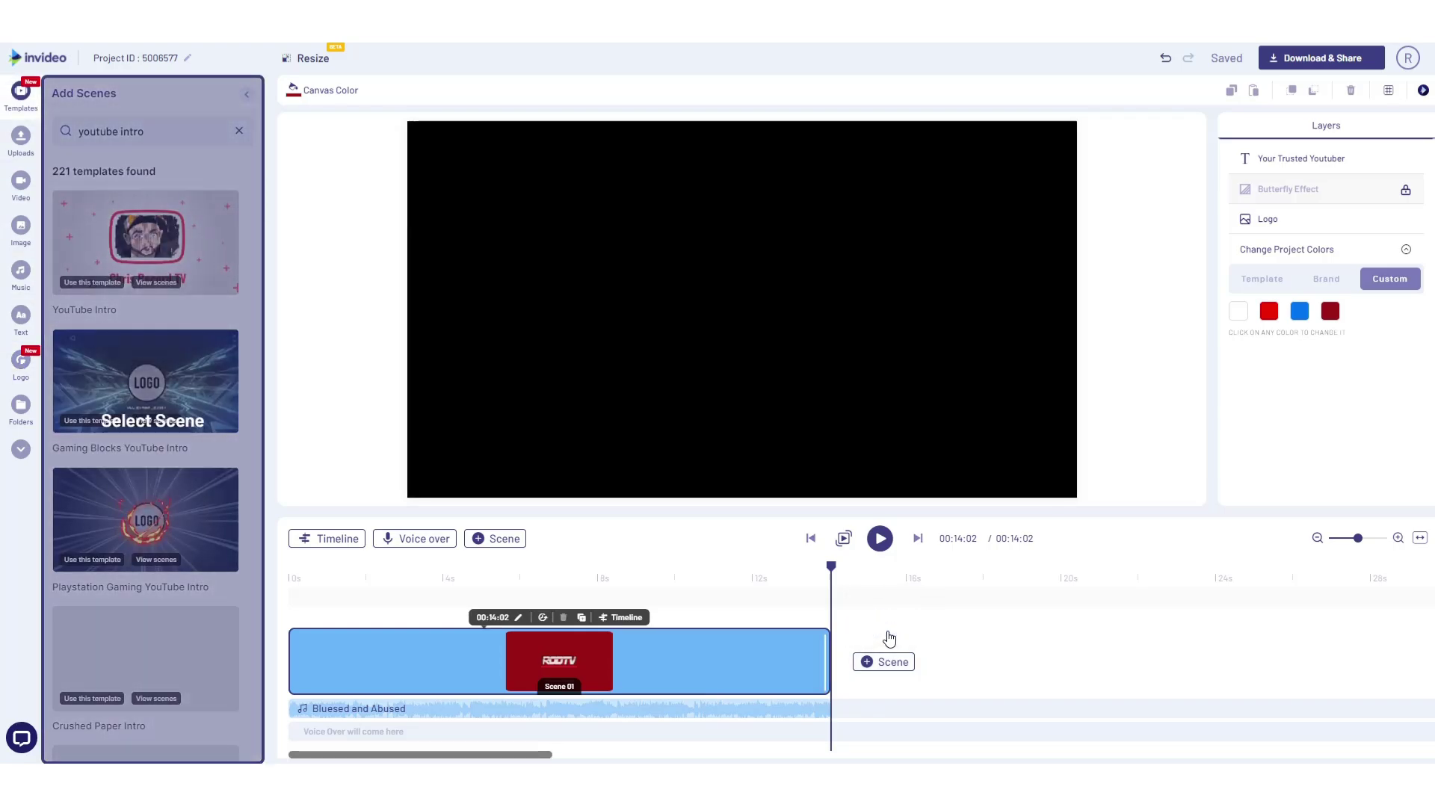
click(883, 661)
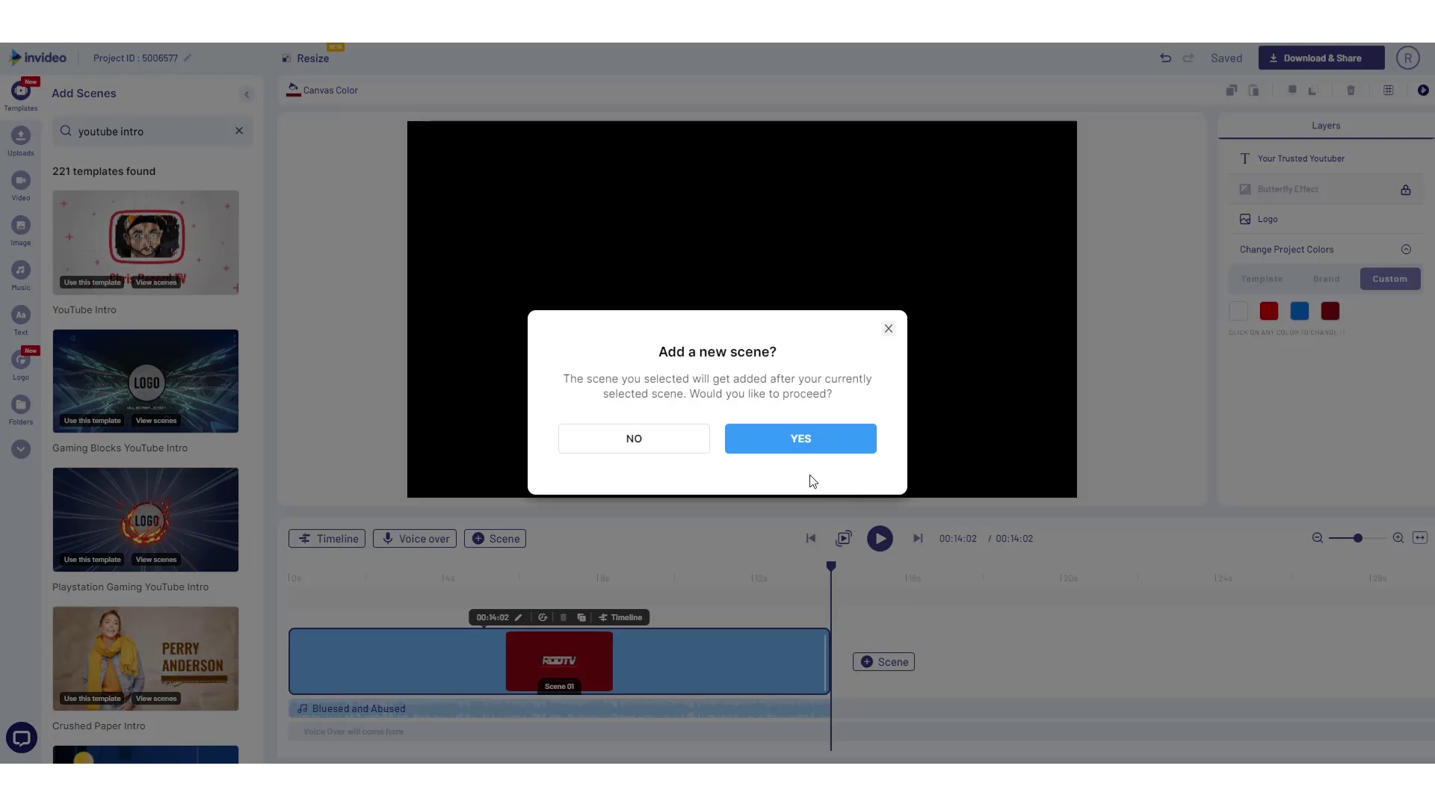
click(785, 432)
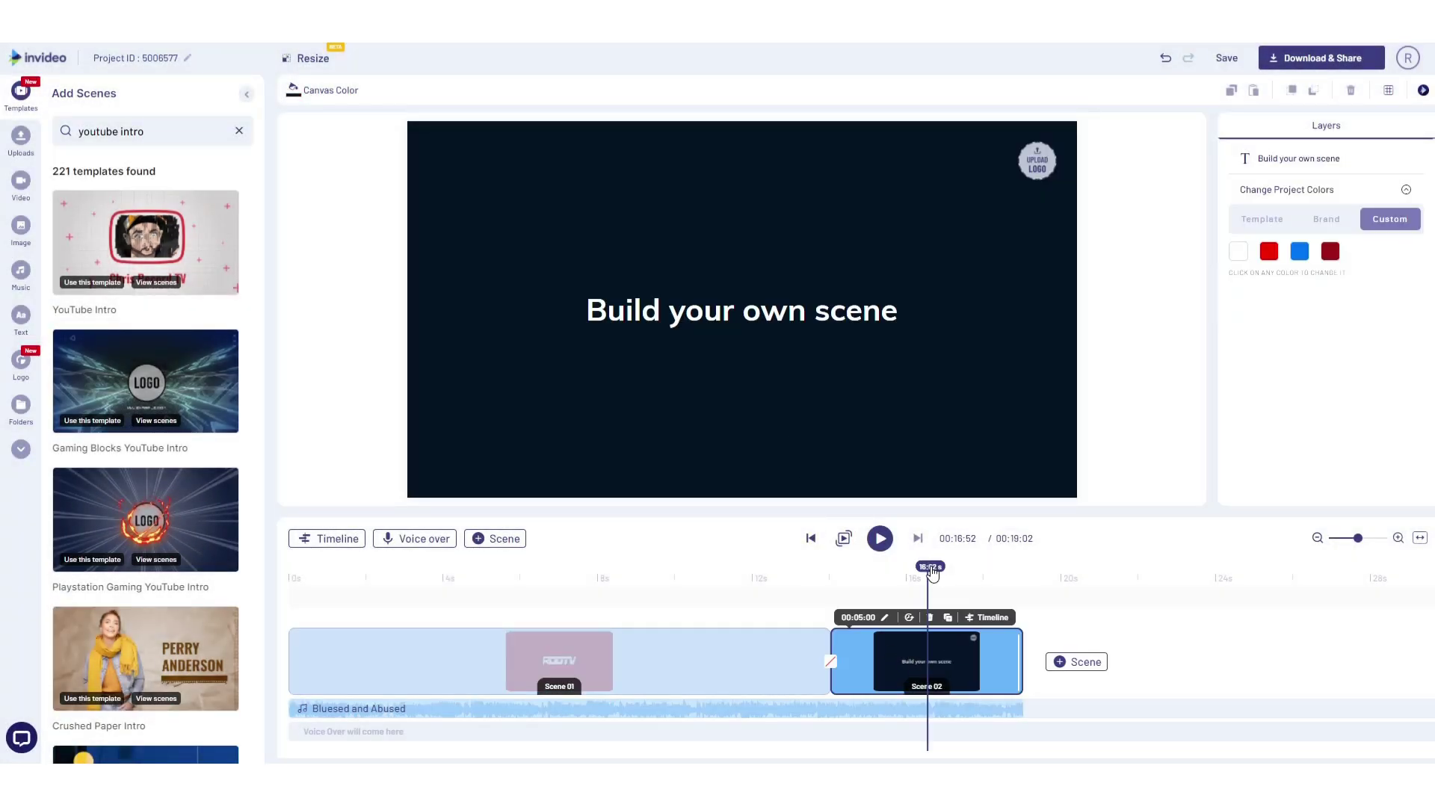
Step: Preview the cut from Scene 01 into the added scene and undo the addition
drag(933, 573, 808, 589)
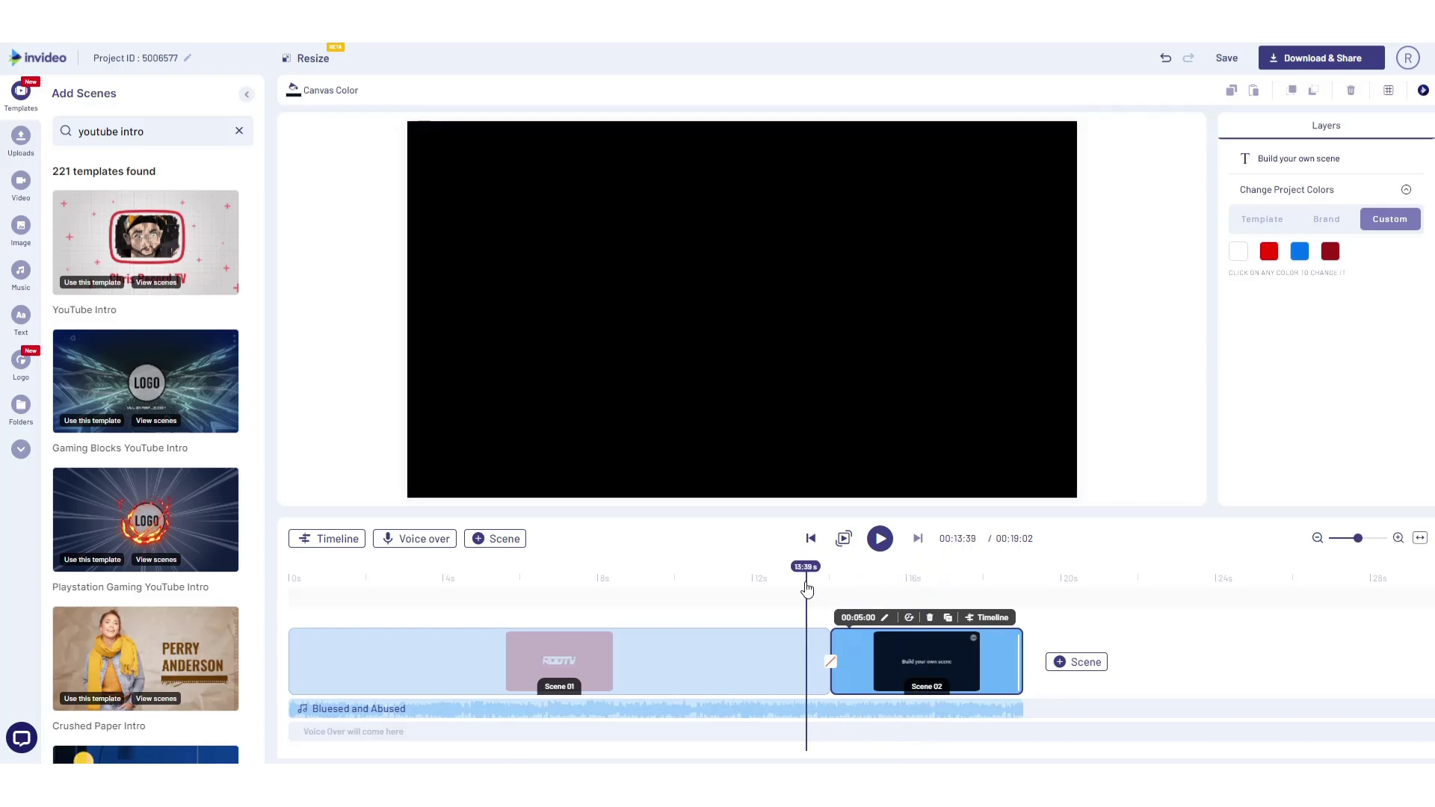
click(880, 539)
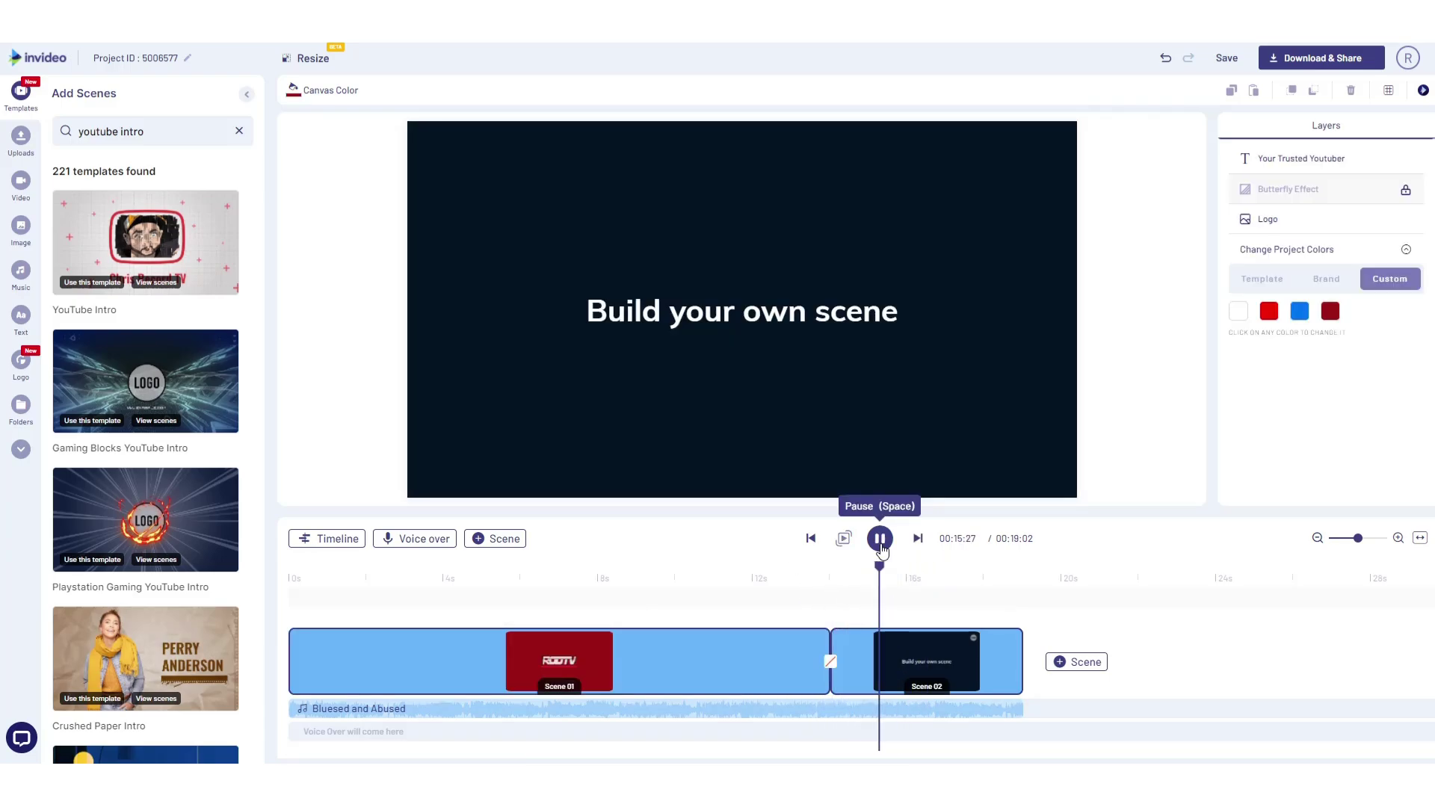
click(882, 548)
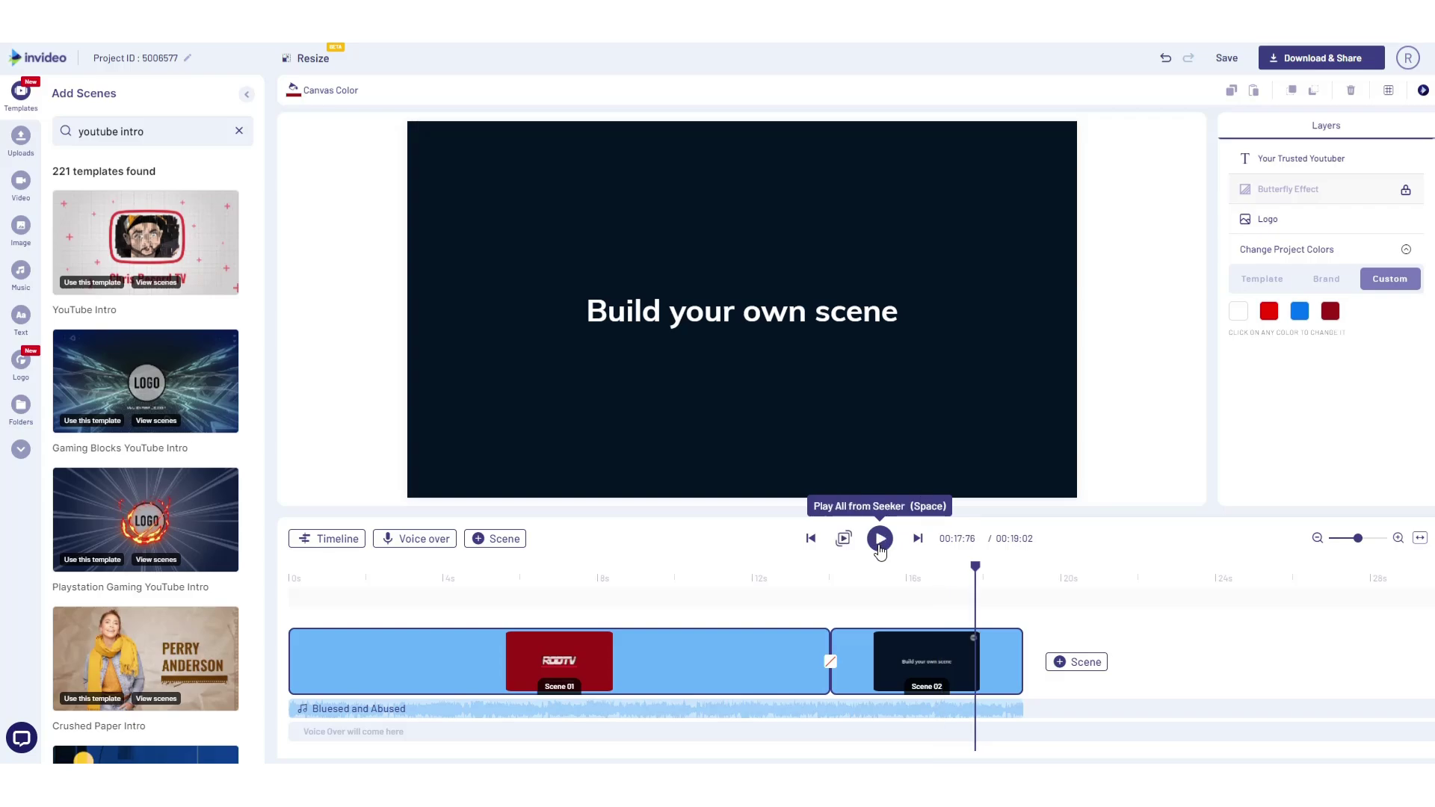
click(1163, 66)
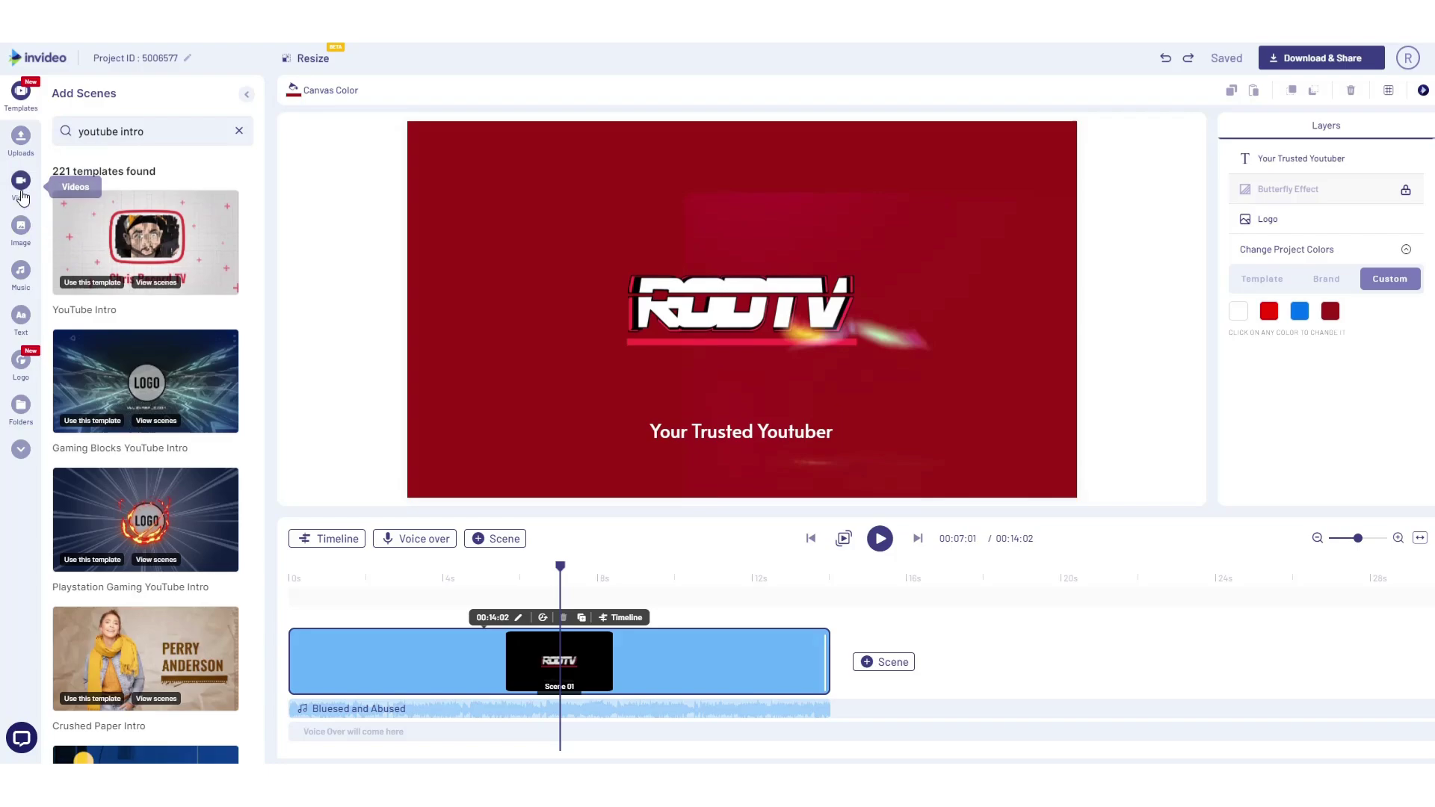
Step: Browse the stock video library and search it for "videography"
click(21, 181)
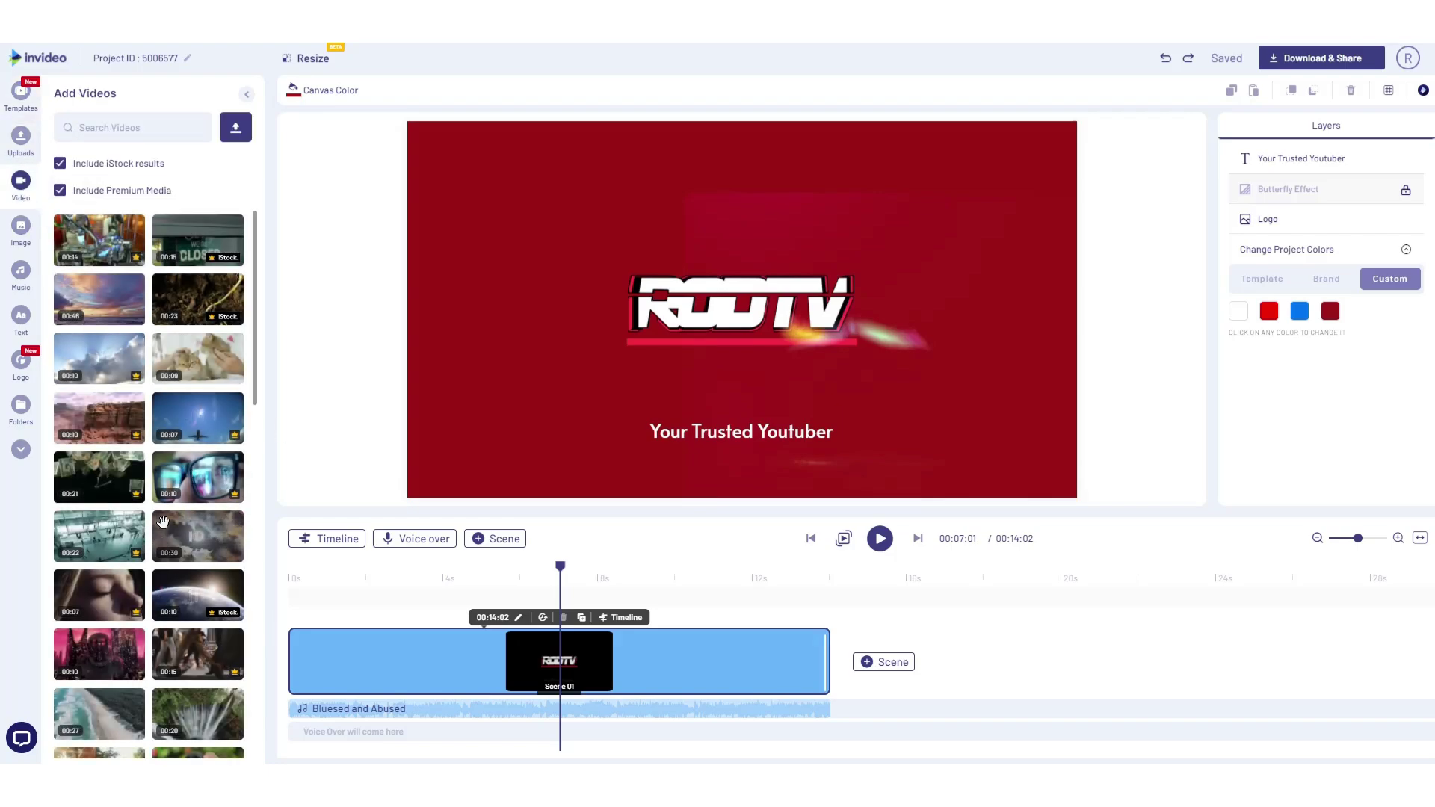
scroll(175, 557, down, 4)
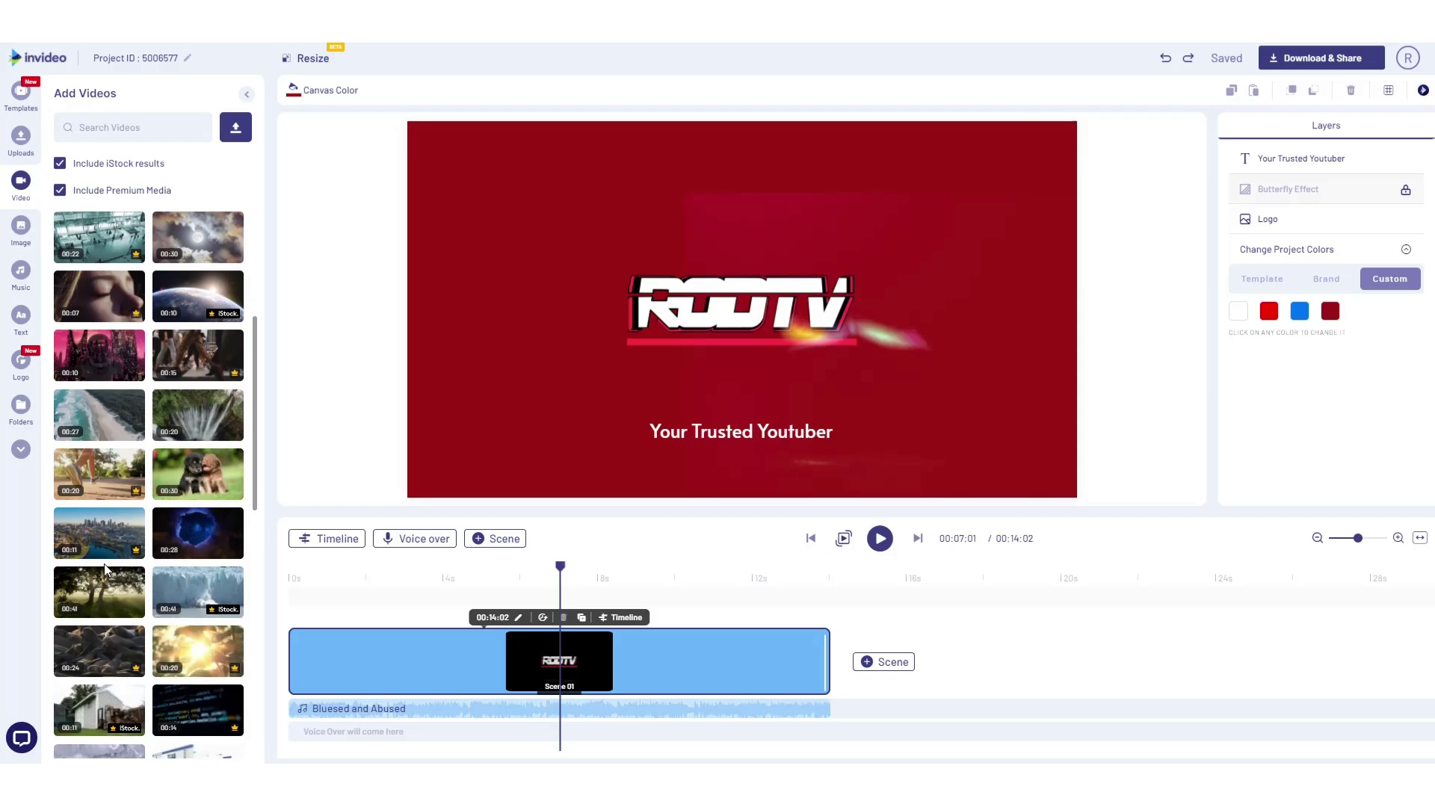
scroll(93, 539, down, 2)
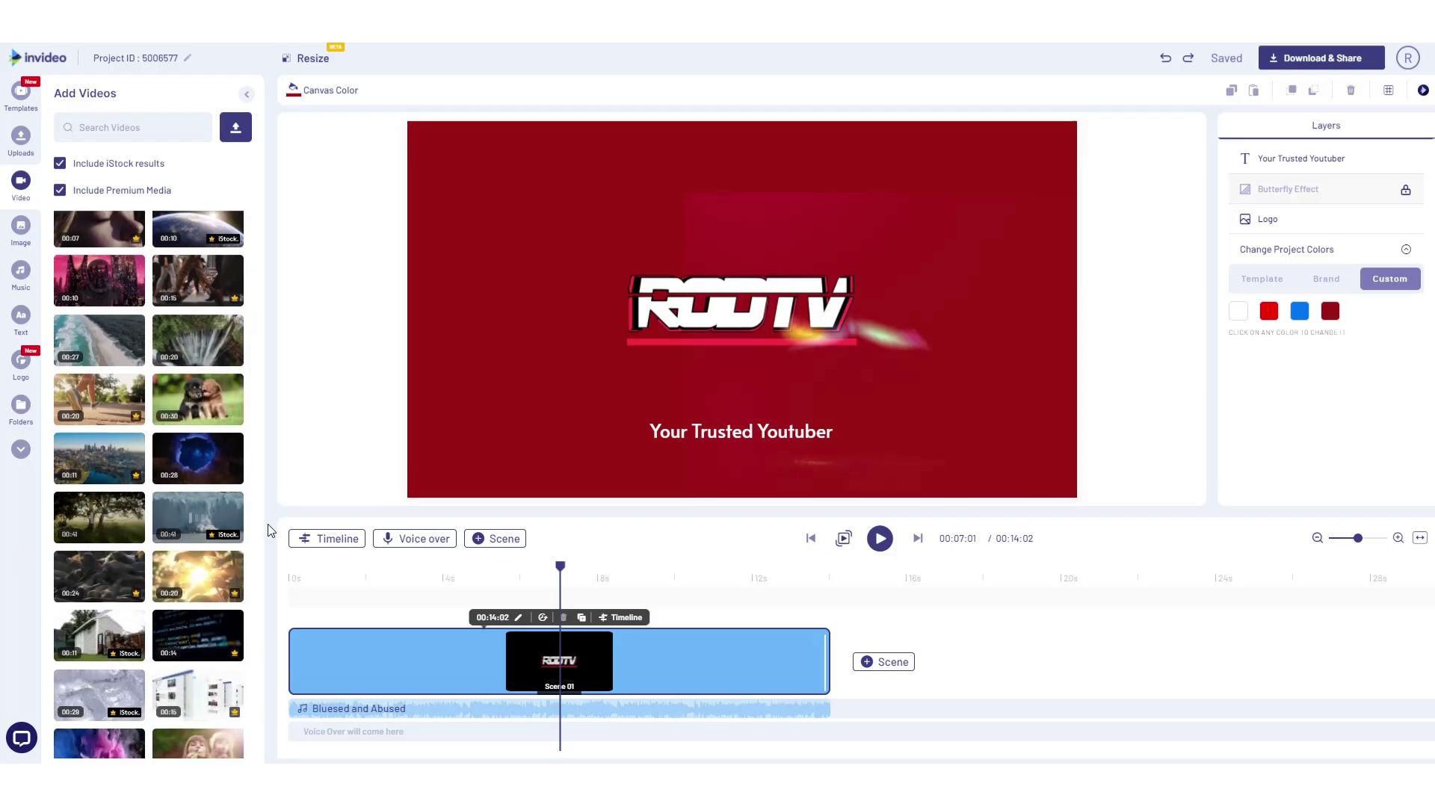
scroll(104, 511, down, 4)
click(142, 122)
text(videography)
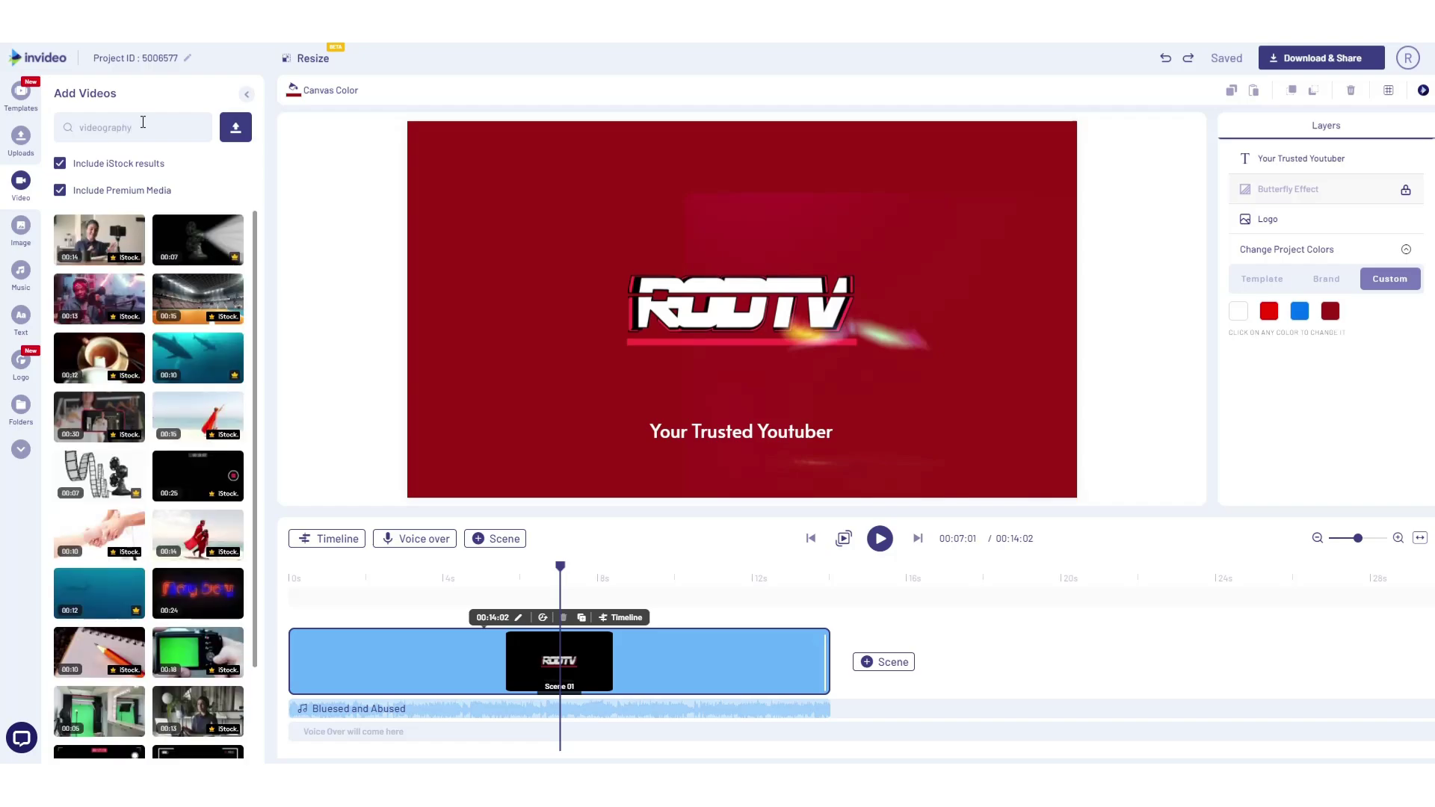
Step: Add the 14-second clip of the red-caped superheroes on the beach to the canvas as a layer starting at 0 s
scroll(197, 385, down, 2)
drag(197, 385, 487, 235)
drag(480, 302, 478, 302)
drag(1067, 603, 603, 601)
click(982, 735)
click(1101, 721)
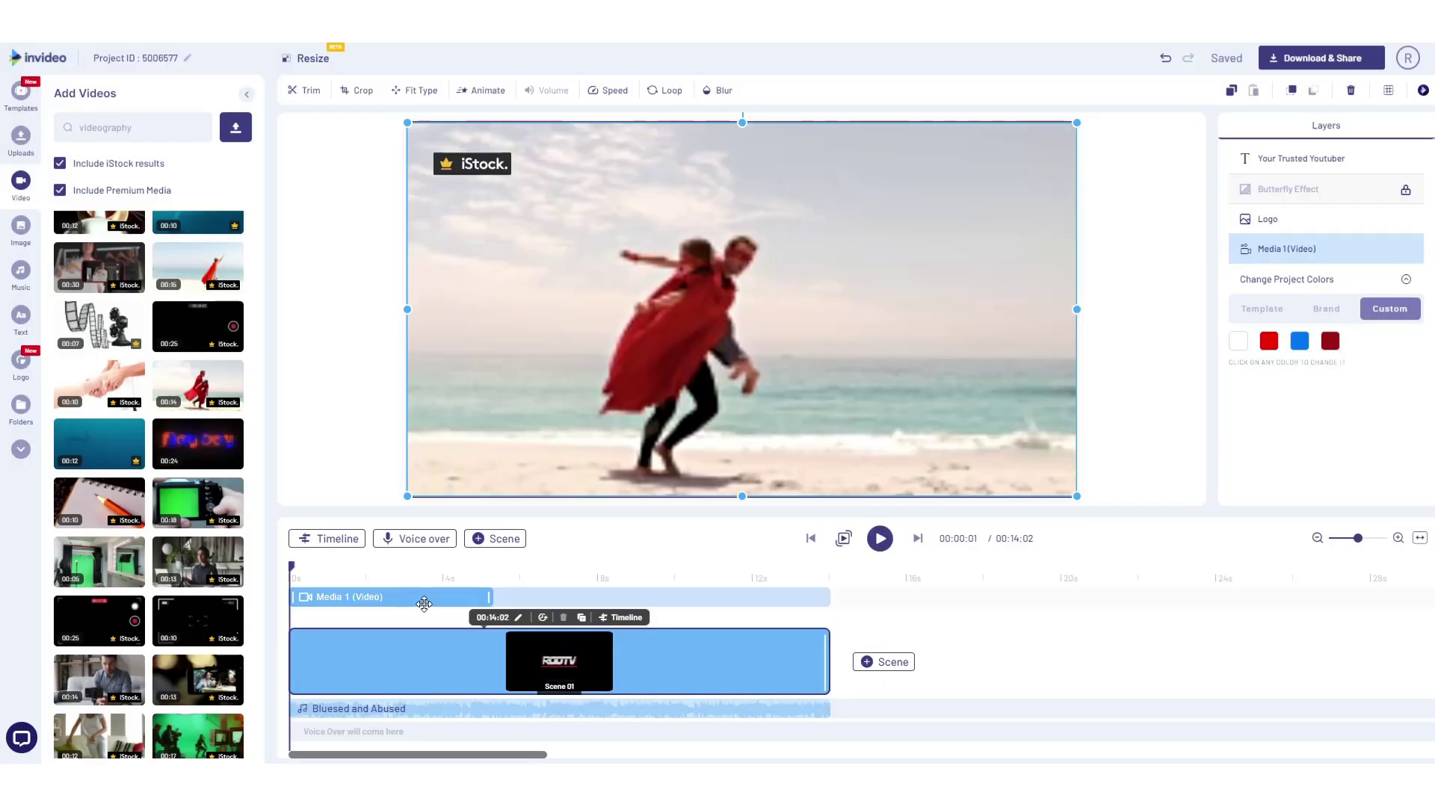
Step: Extend the beach video layer to the end of Scene 01 and play the scene from the start
drag(492, 597, 832, 602)
click(437, 669)
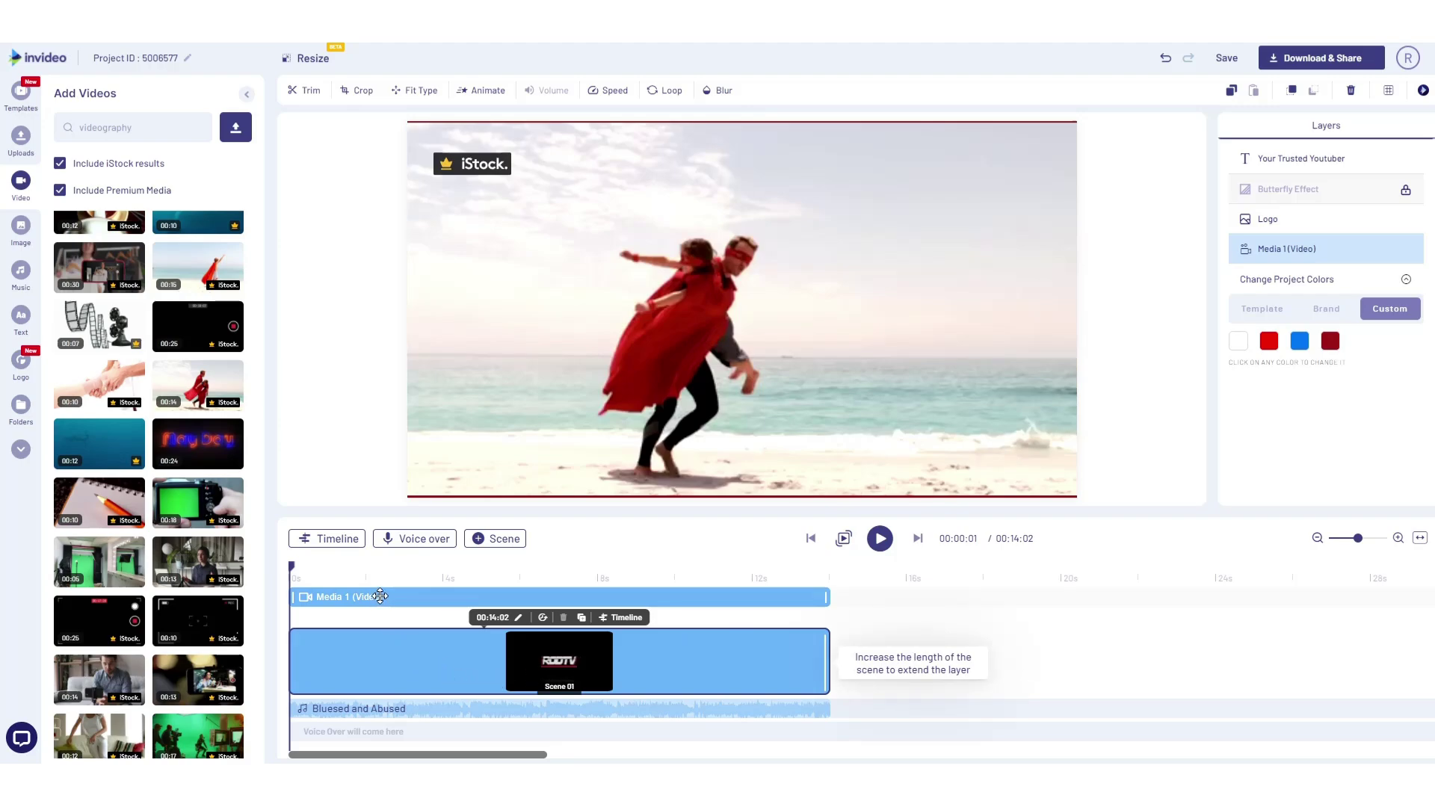
click(881, 543)
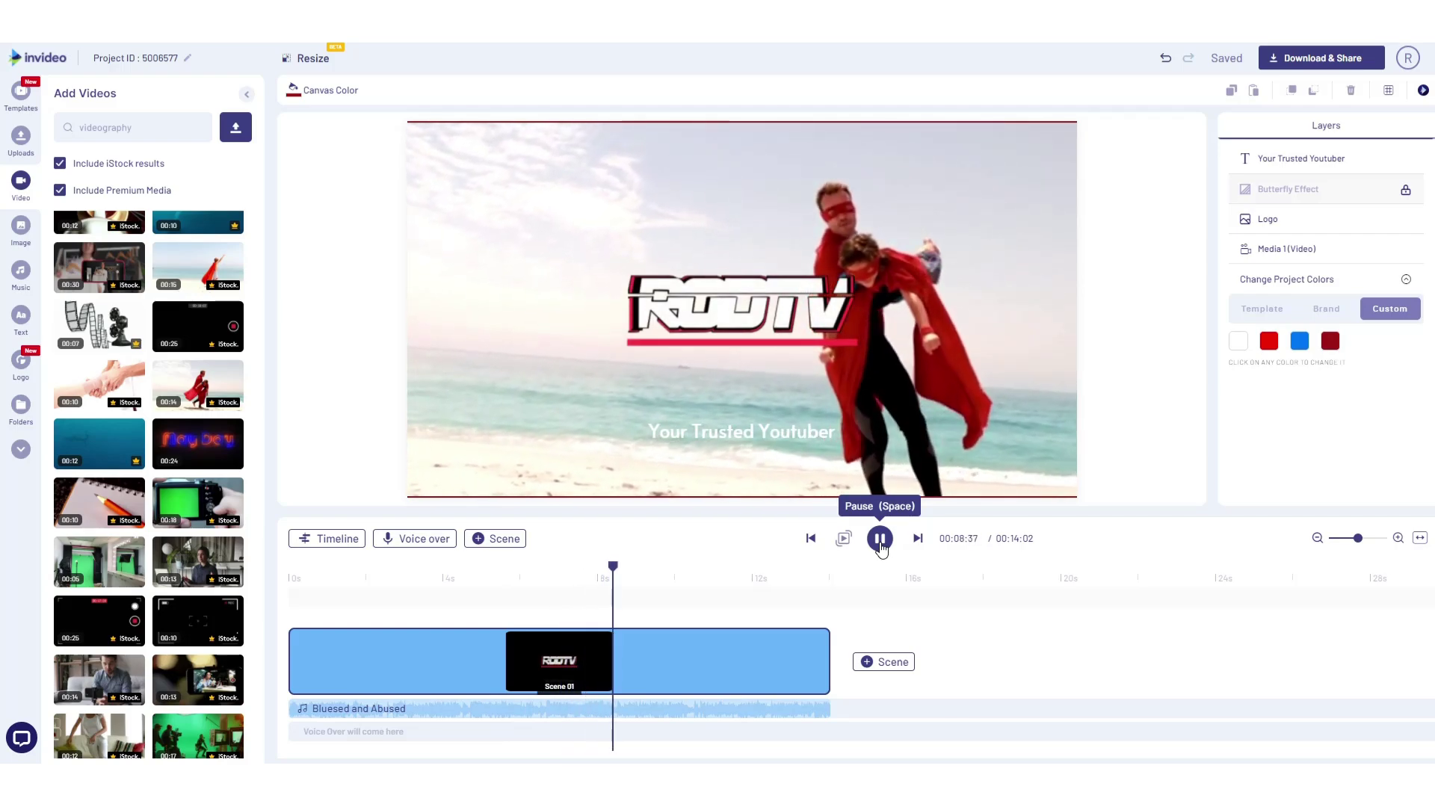
Step: Set the text colour of the "Your Trusted Youtuber" tagline to preset black (#000000)
drag(843, 572, 694, 604)
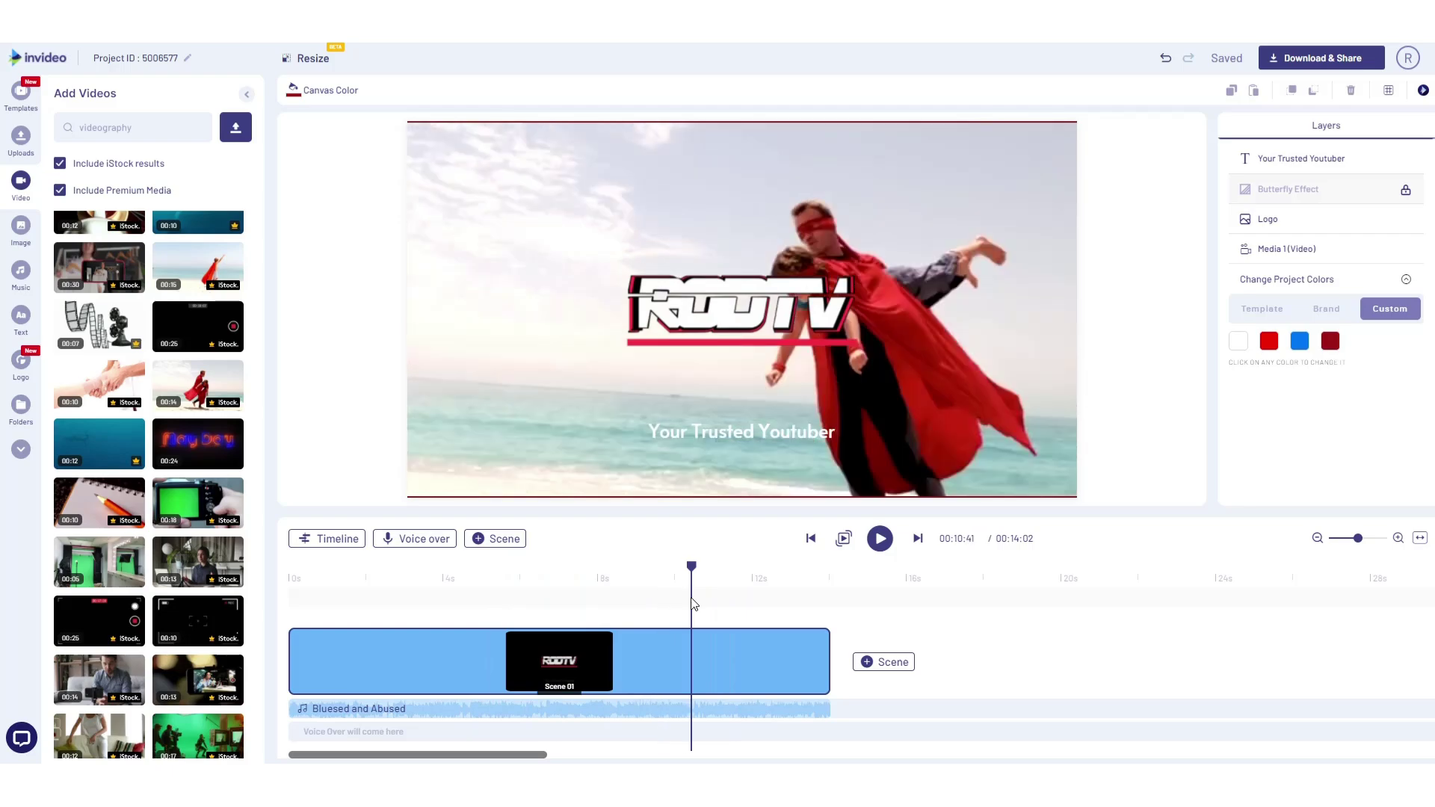
click(738, 434)
double_click(738, 434)
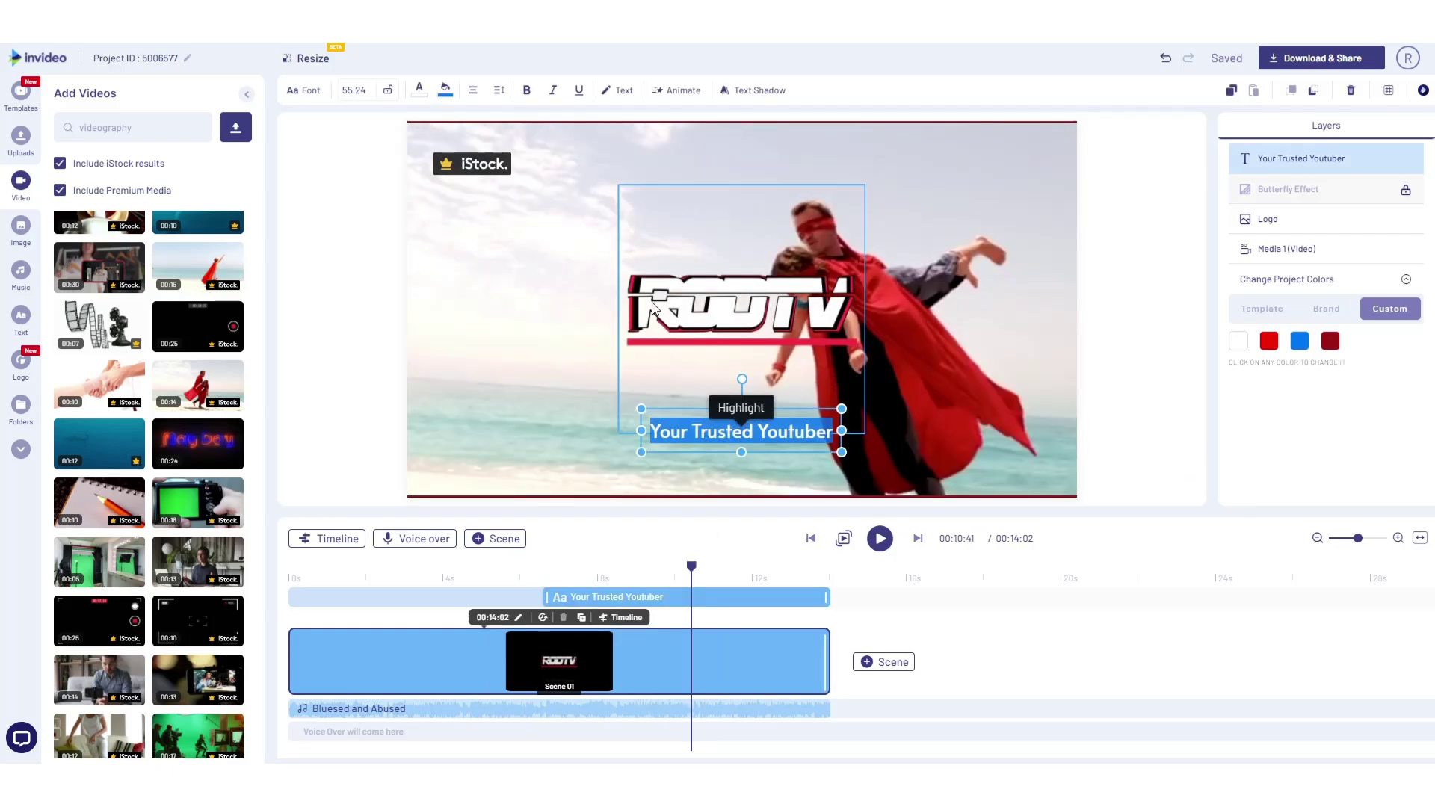
click(420, 93)
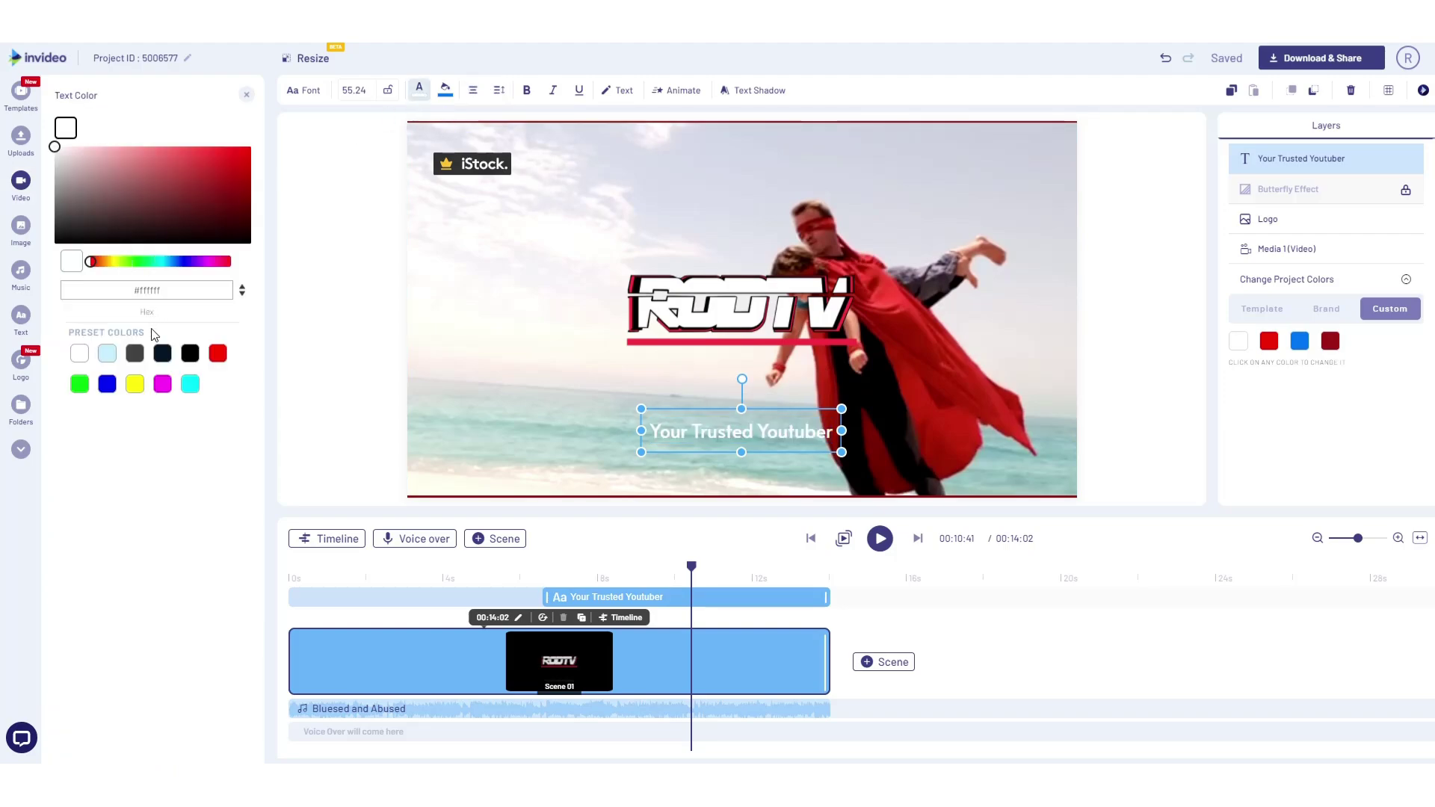
click(196, 357)
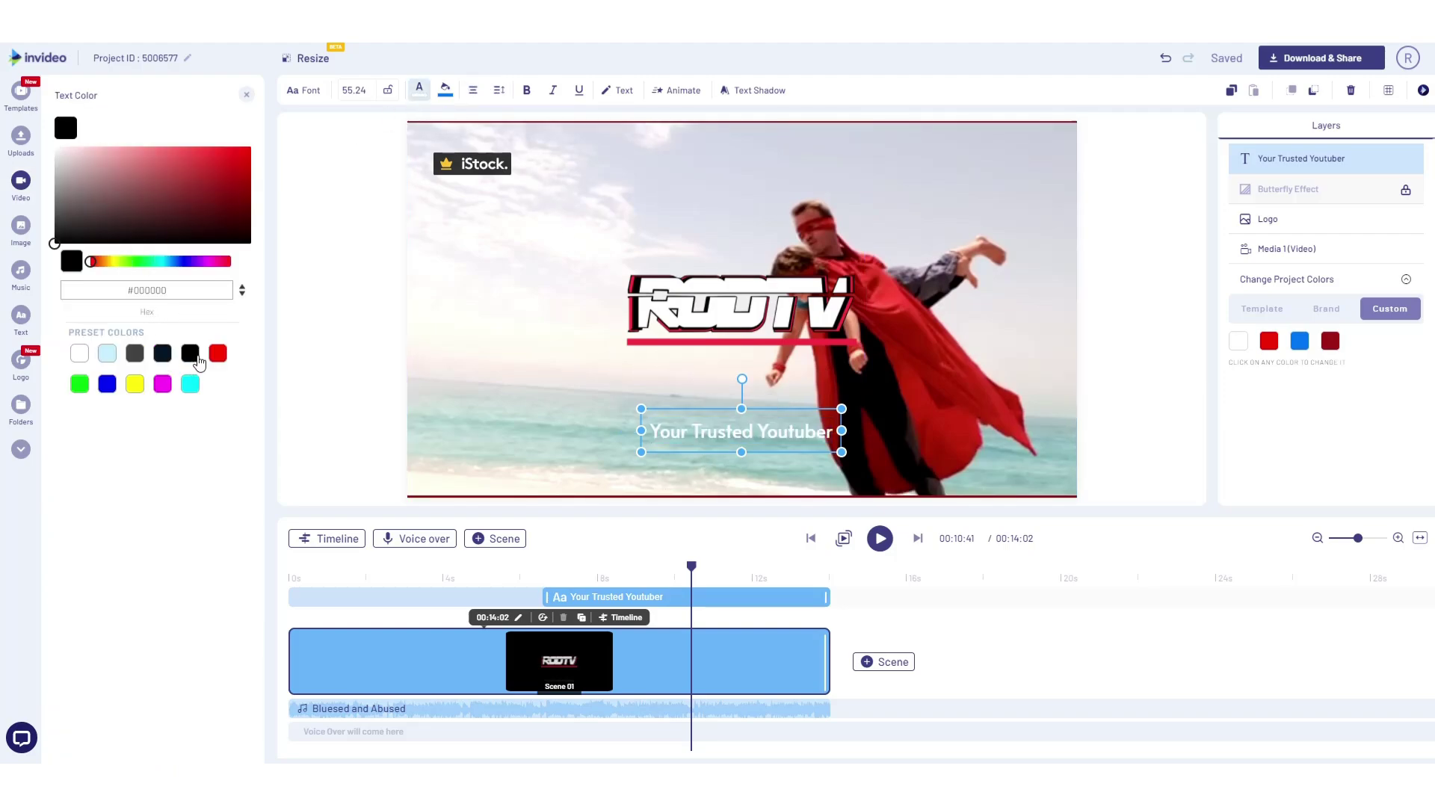
click(491, 394)
Step: Change the tagline's primary font to a heavier, wider typeface and enable its text shadow
click(306, 91)
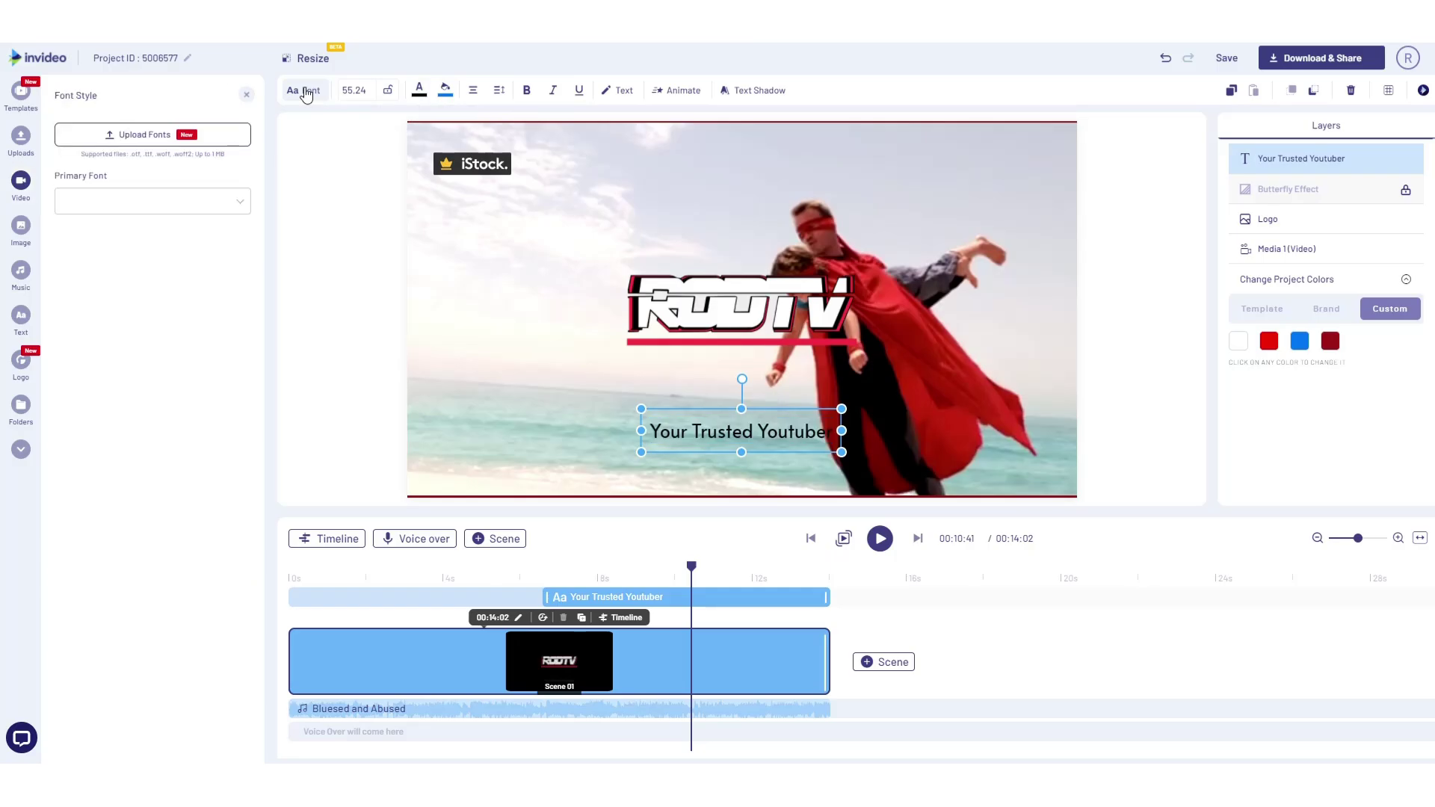
click(240, 201)
scroll(176, 357, down, 5)
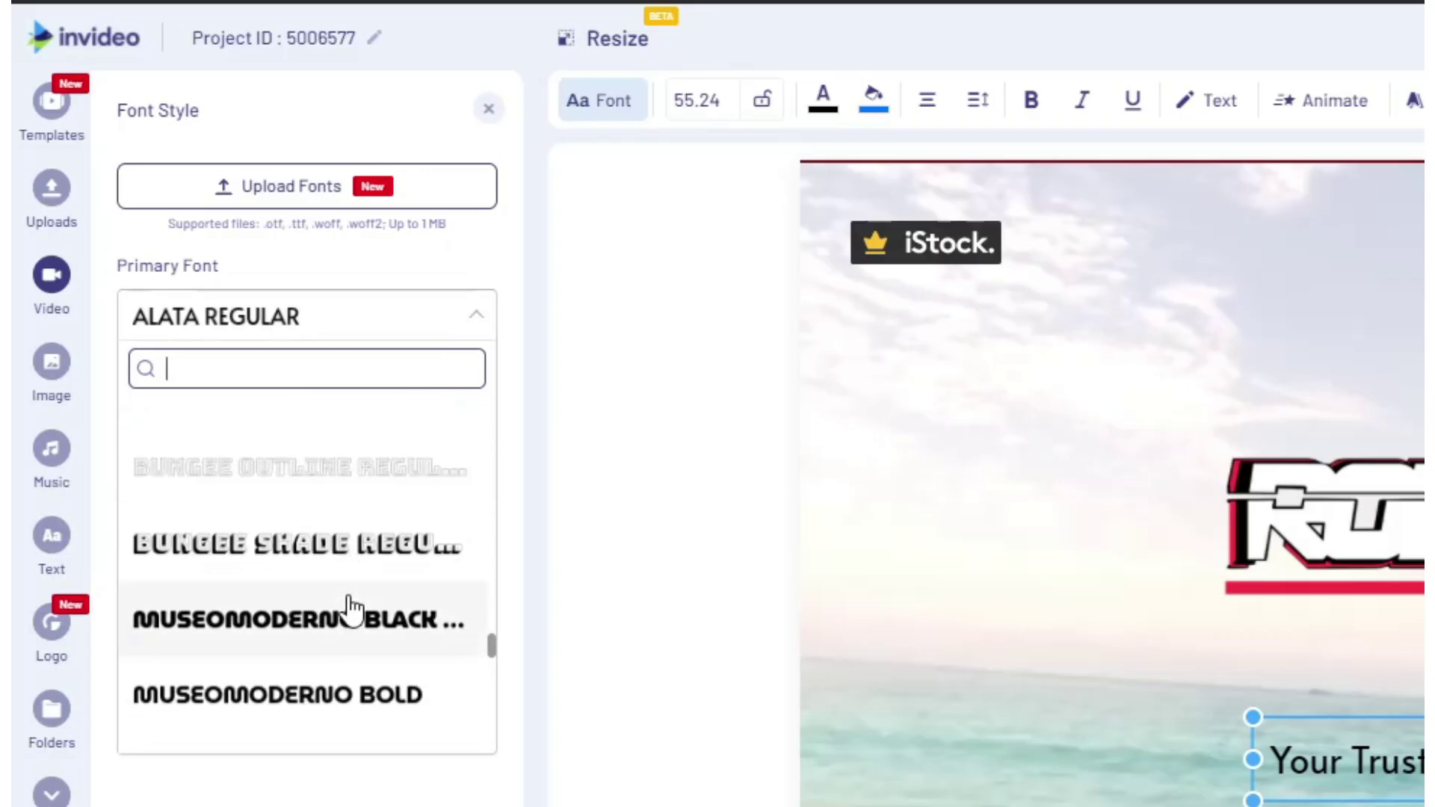
scroll(375, 580, down, 8)
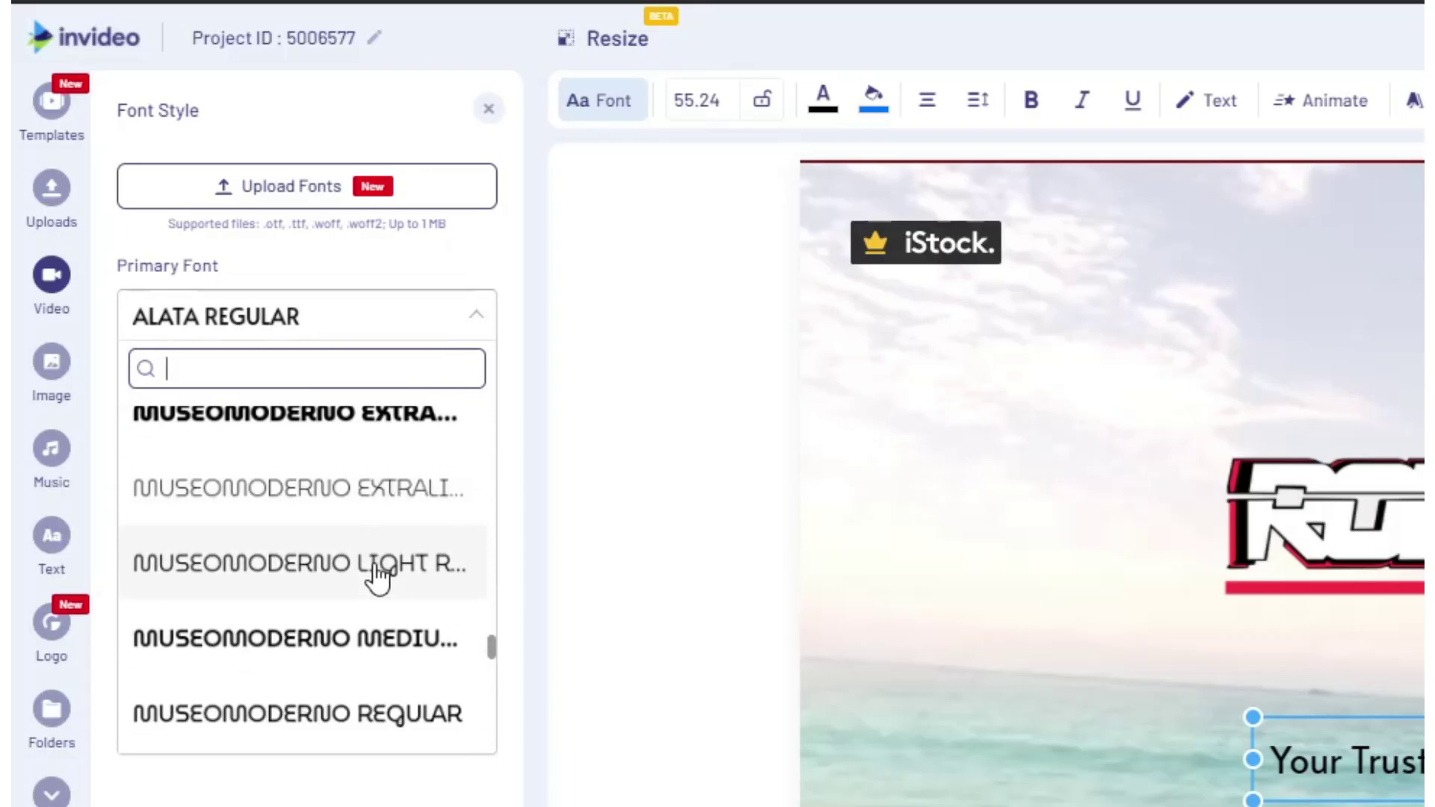
scroll(376, 580, down, 8)
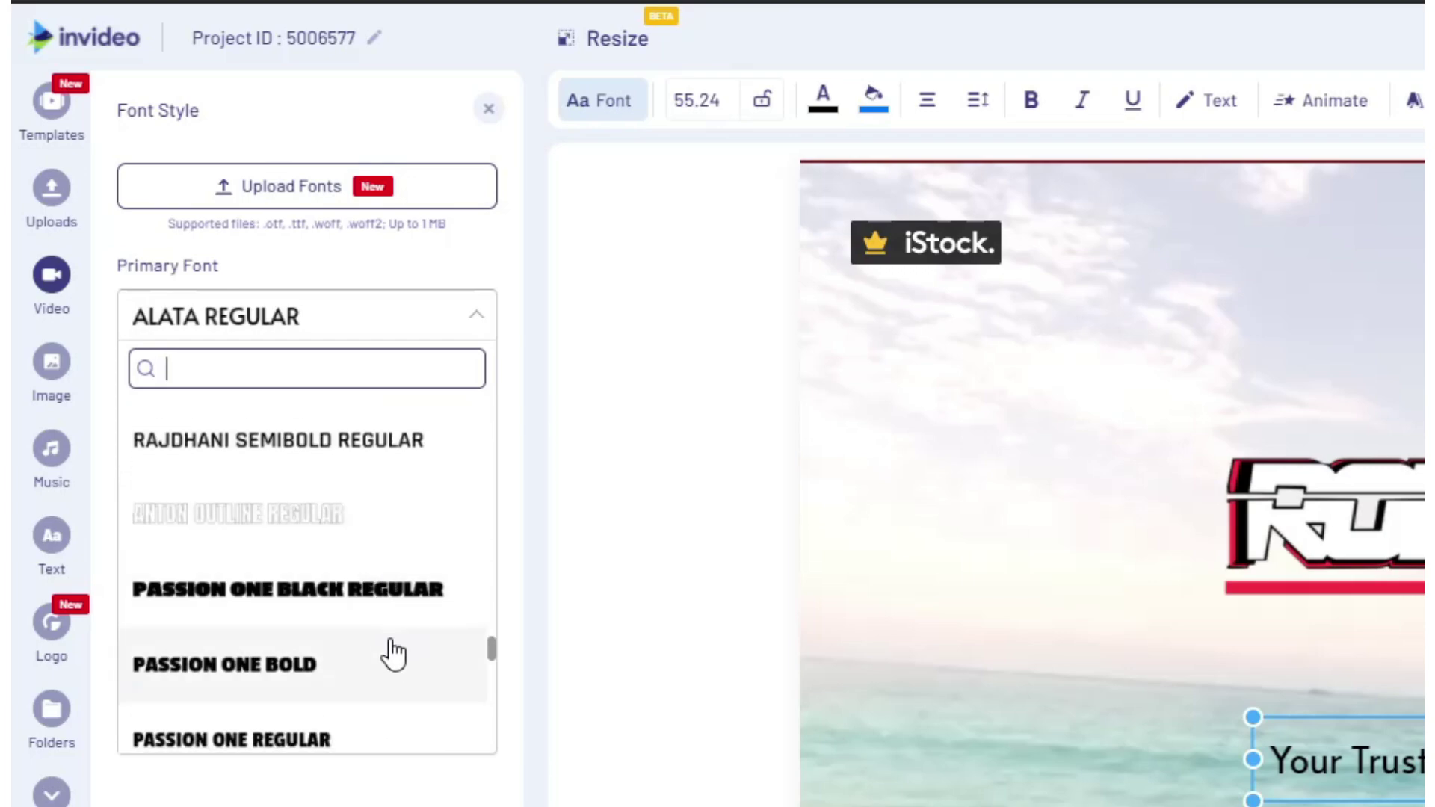
click(378, 448)
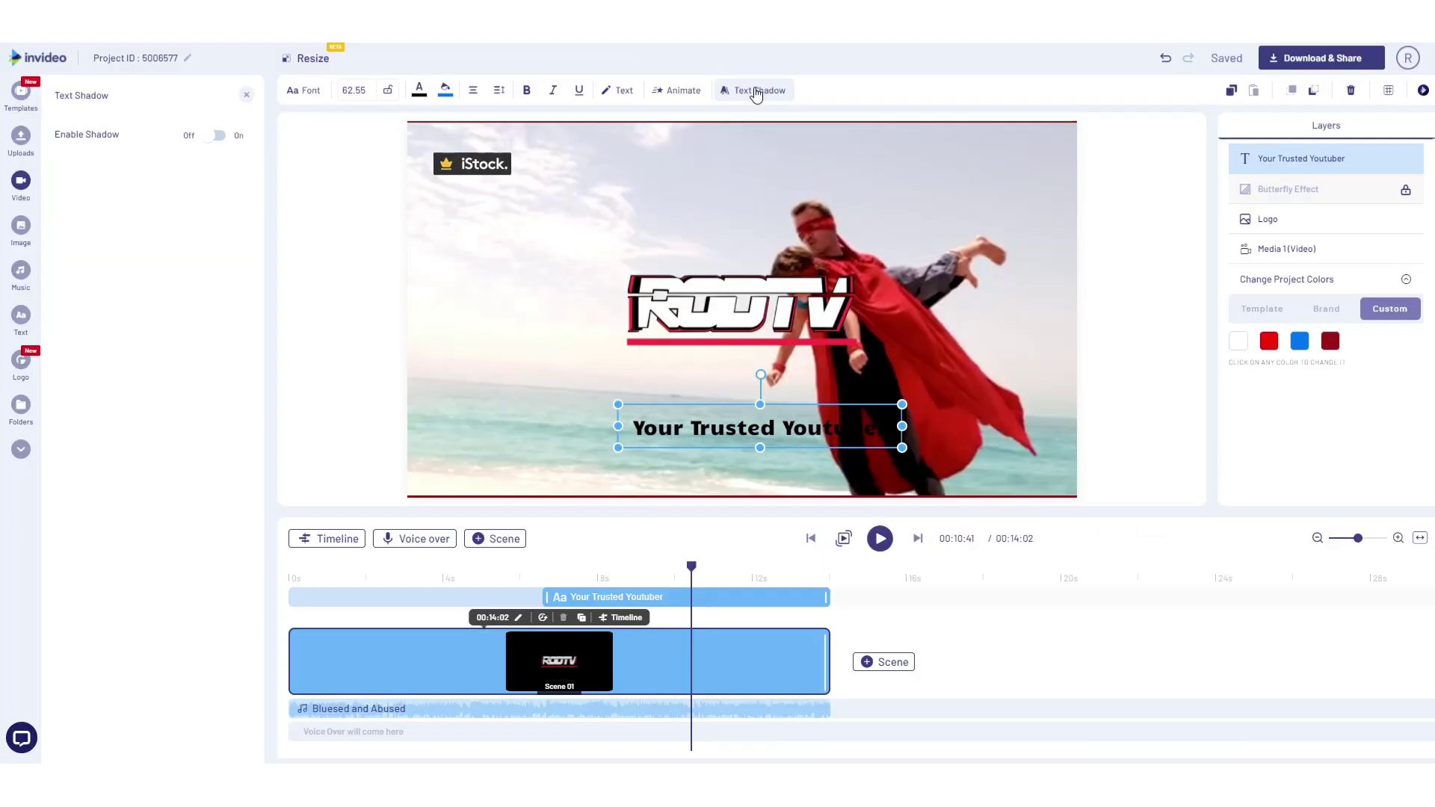
click(219, 136)
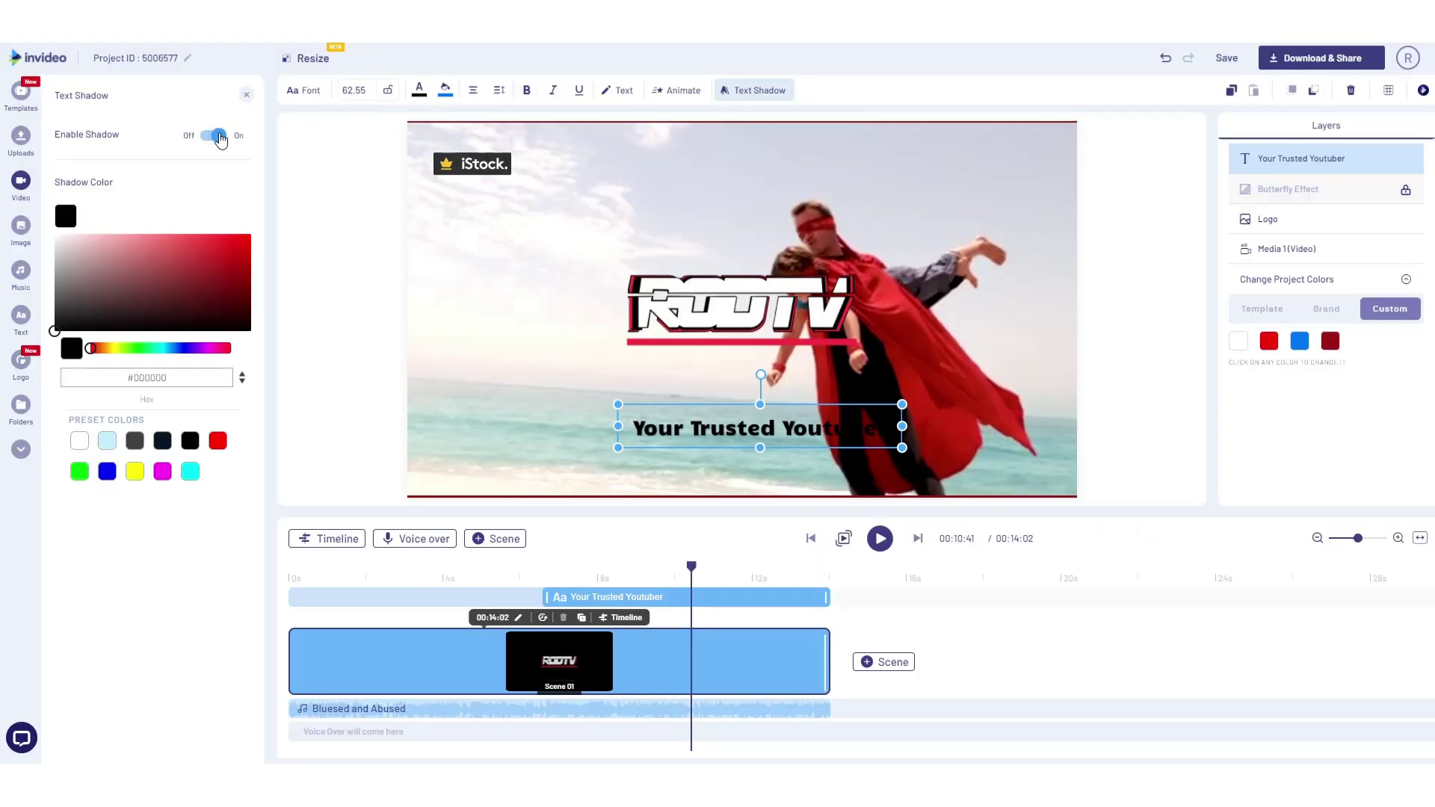
Step: Browse the text presets and add the red "NORTH CAROLINA" location box to the upper-left area of the canvas
click(21, 318)
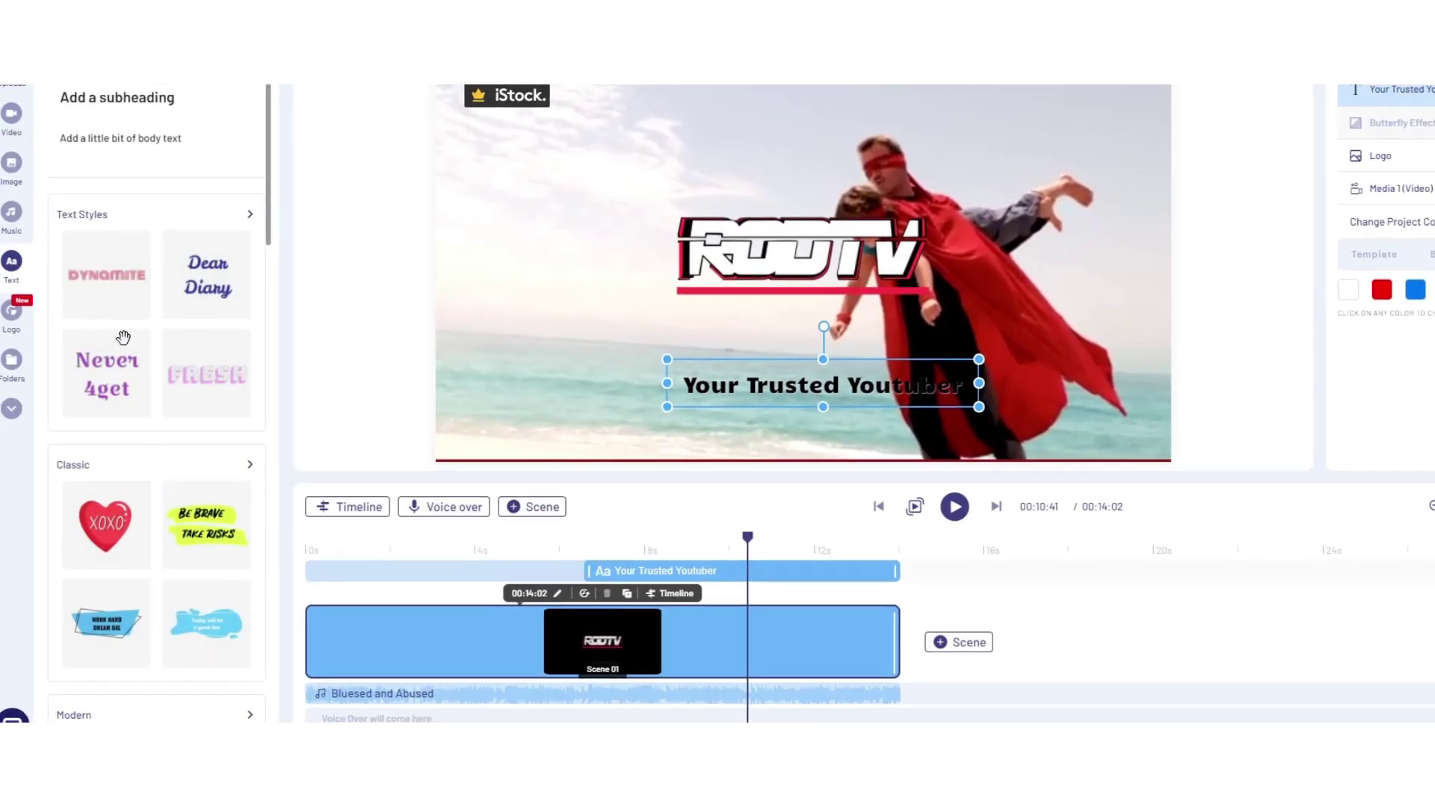
scroll(157, 523, down, 5)
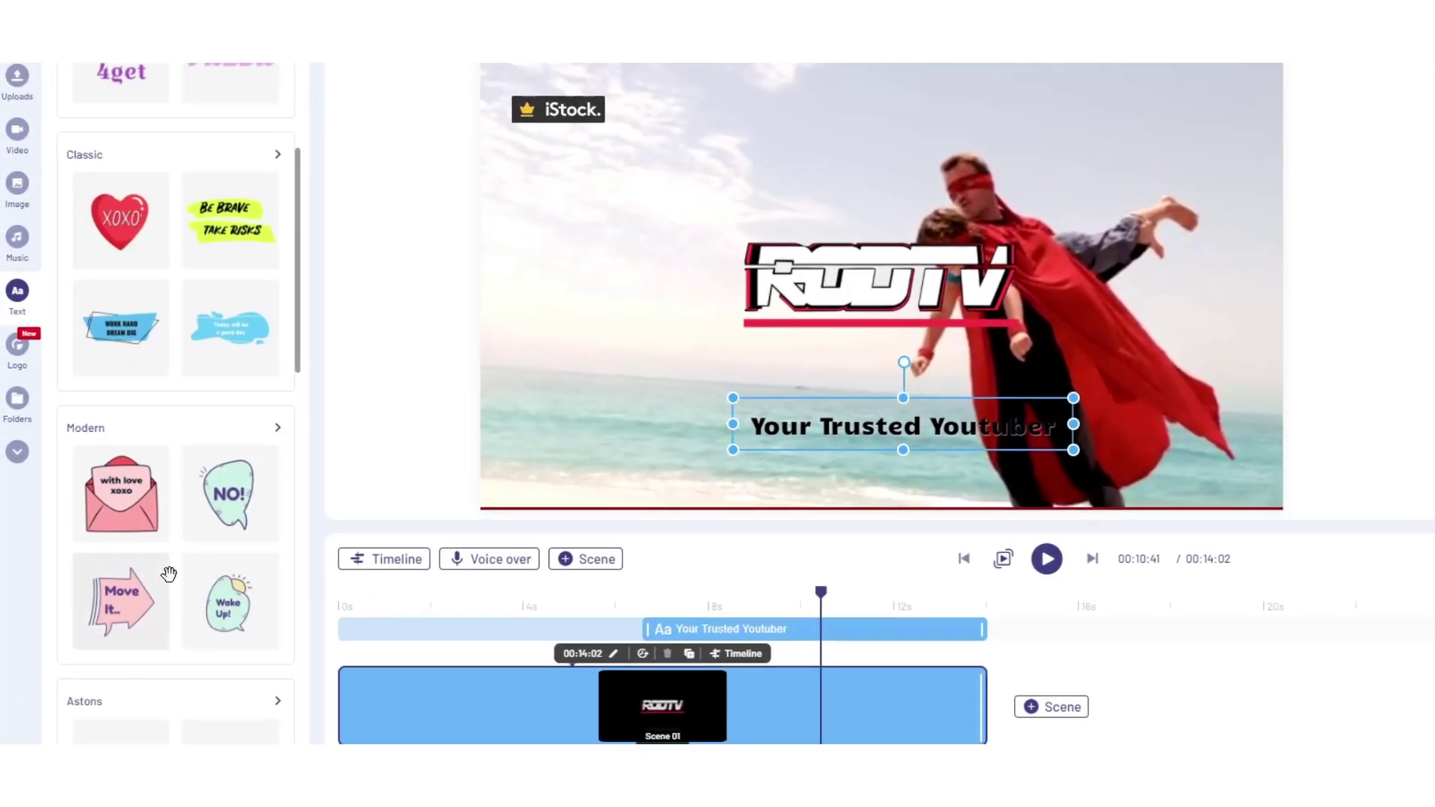
scroll(166, 572, up, 6)
scroll(157, 486, down, 15)
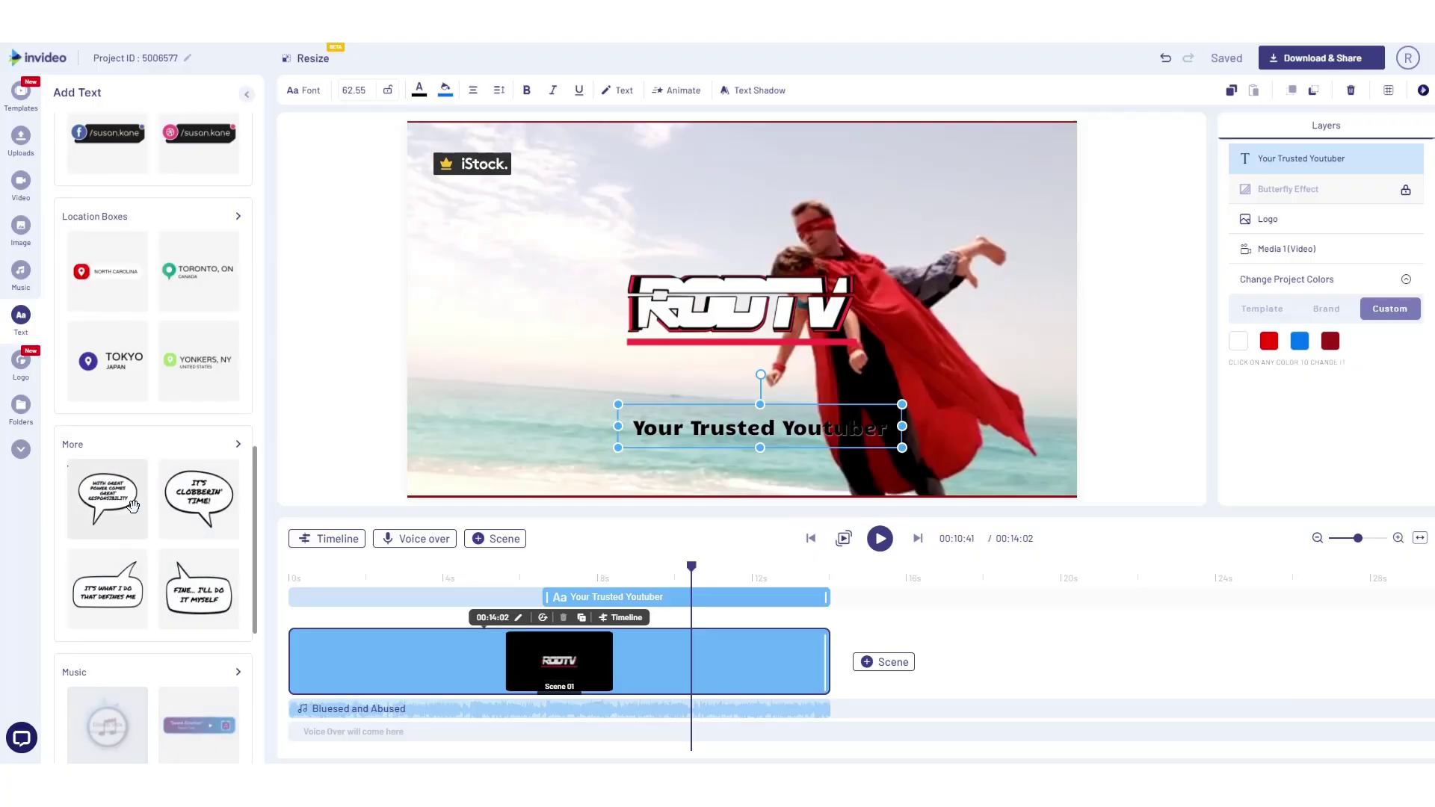
scroll(218, 605, down, 3)
scroll(158, 502, up, 5)
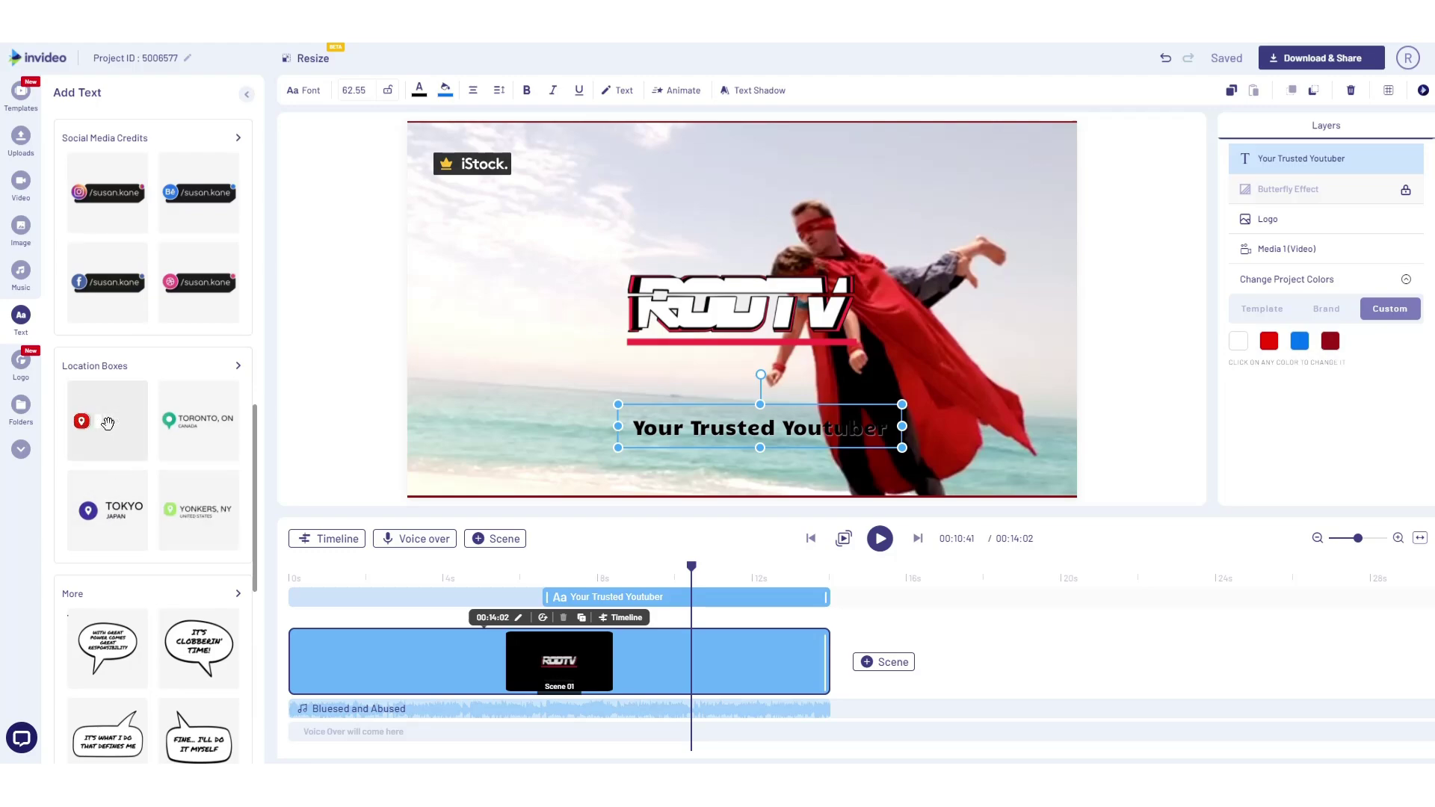
drag(107, 423, 862, 174)
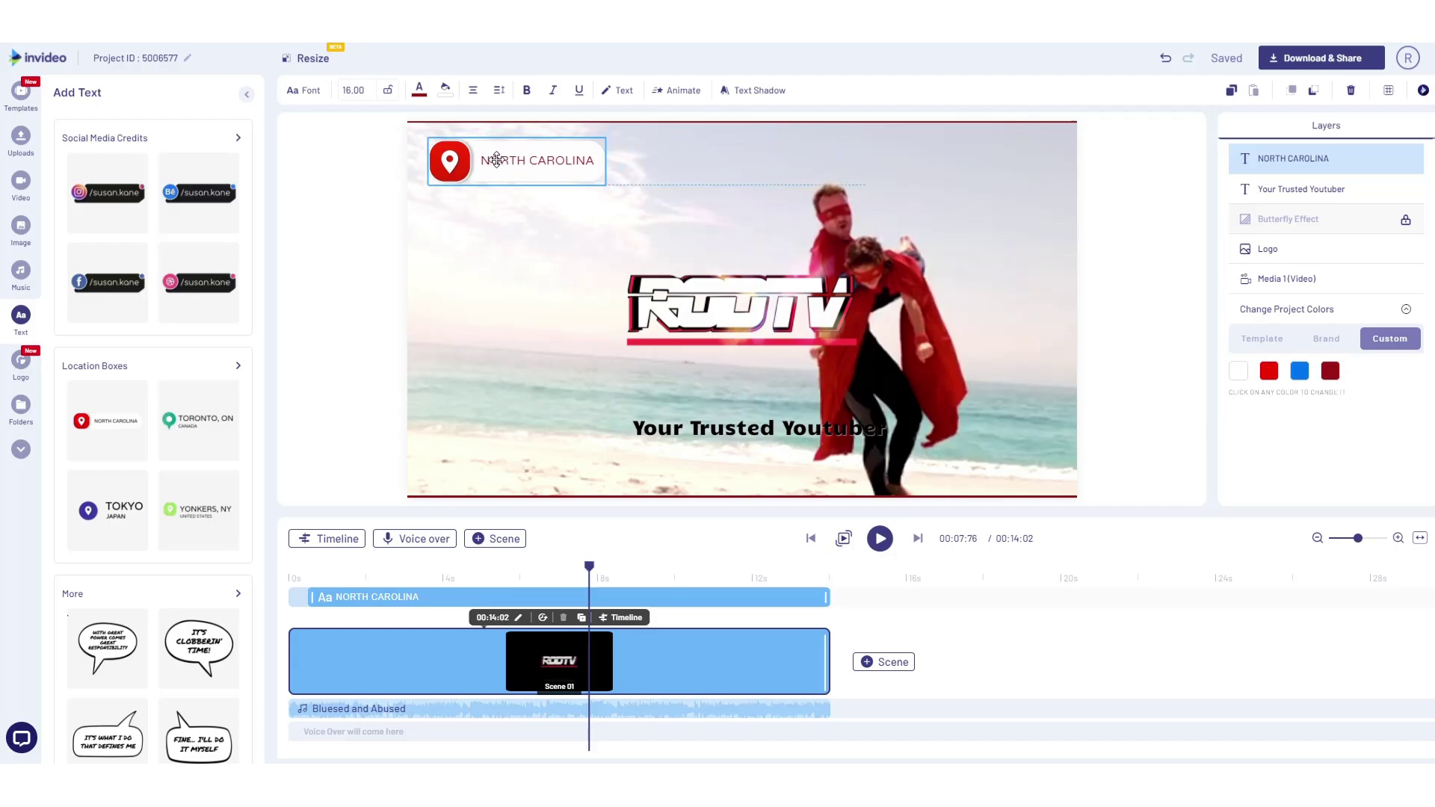
Step: Replace the location box's text with "PHILIPPINES" and deselect the box
double_click(528, 166)
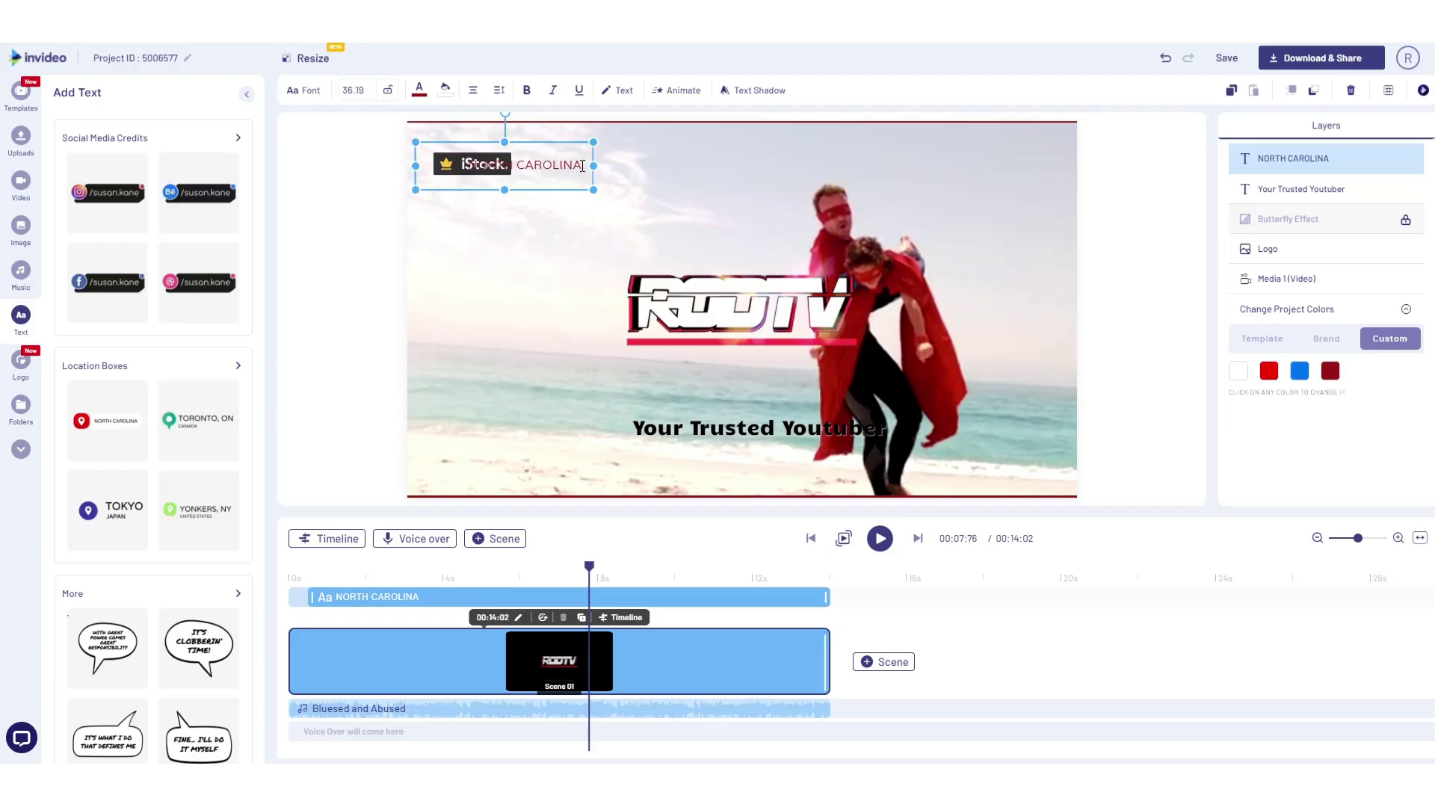
text(PHILIPPINES)
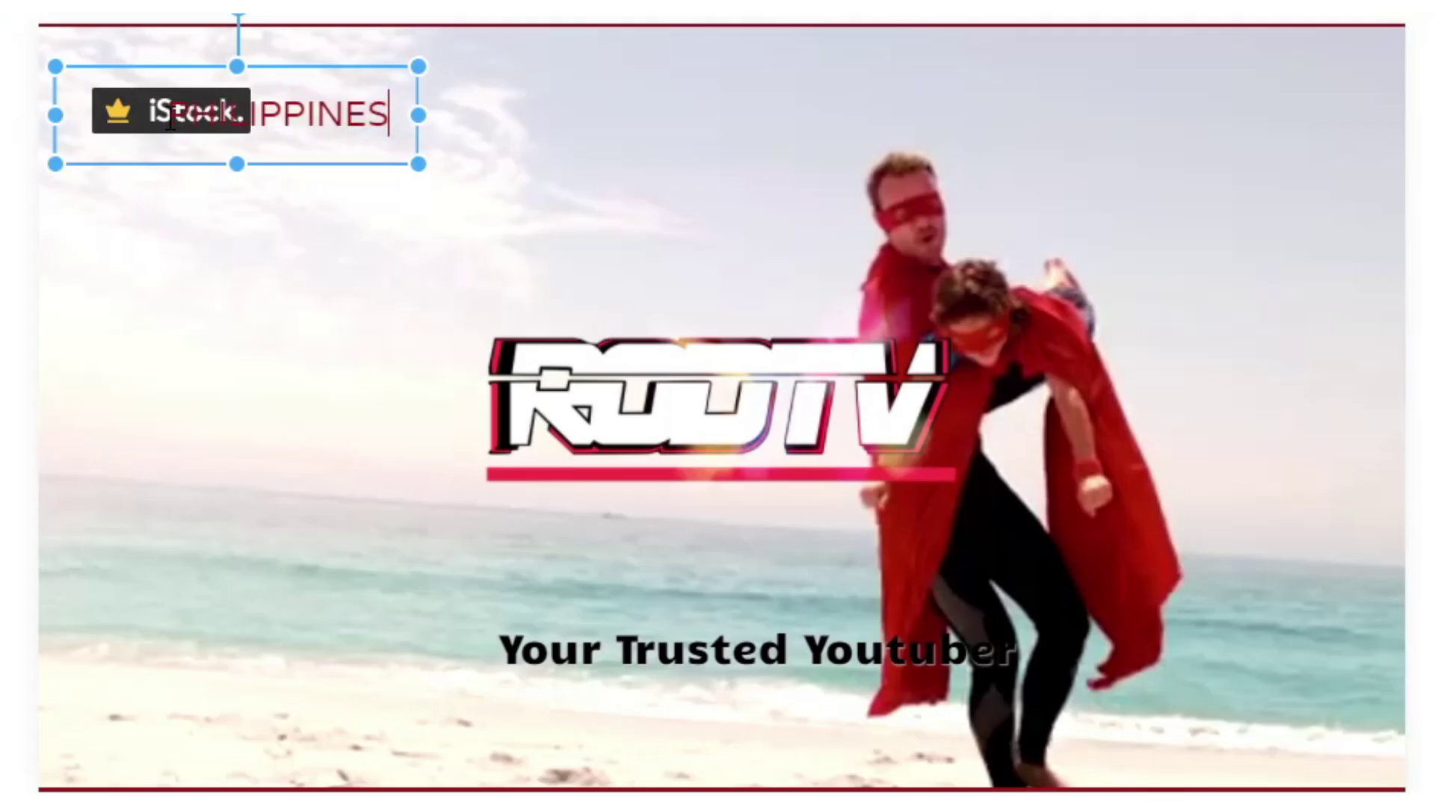
click(652, 119)
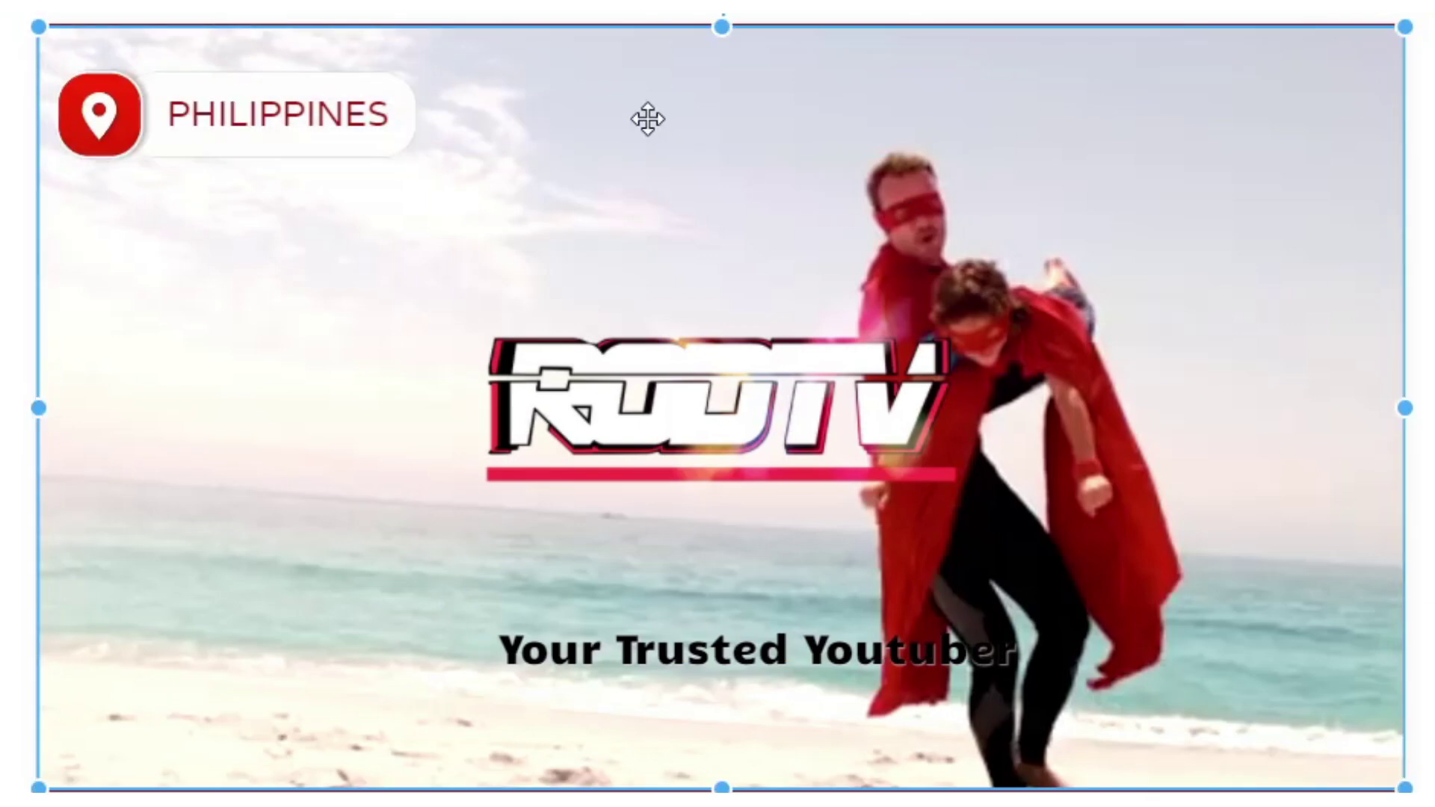
Step: Play the scene and examine when the PHILIPPINES and tagline layers start and end in Scene 1's detailed timeline
click(879, 538)
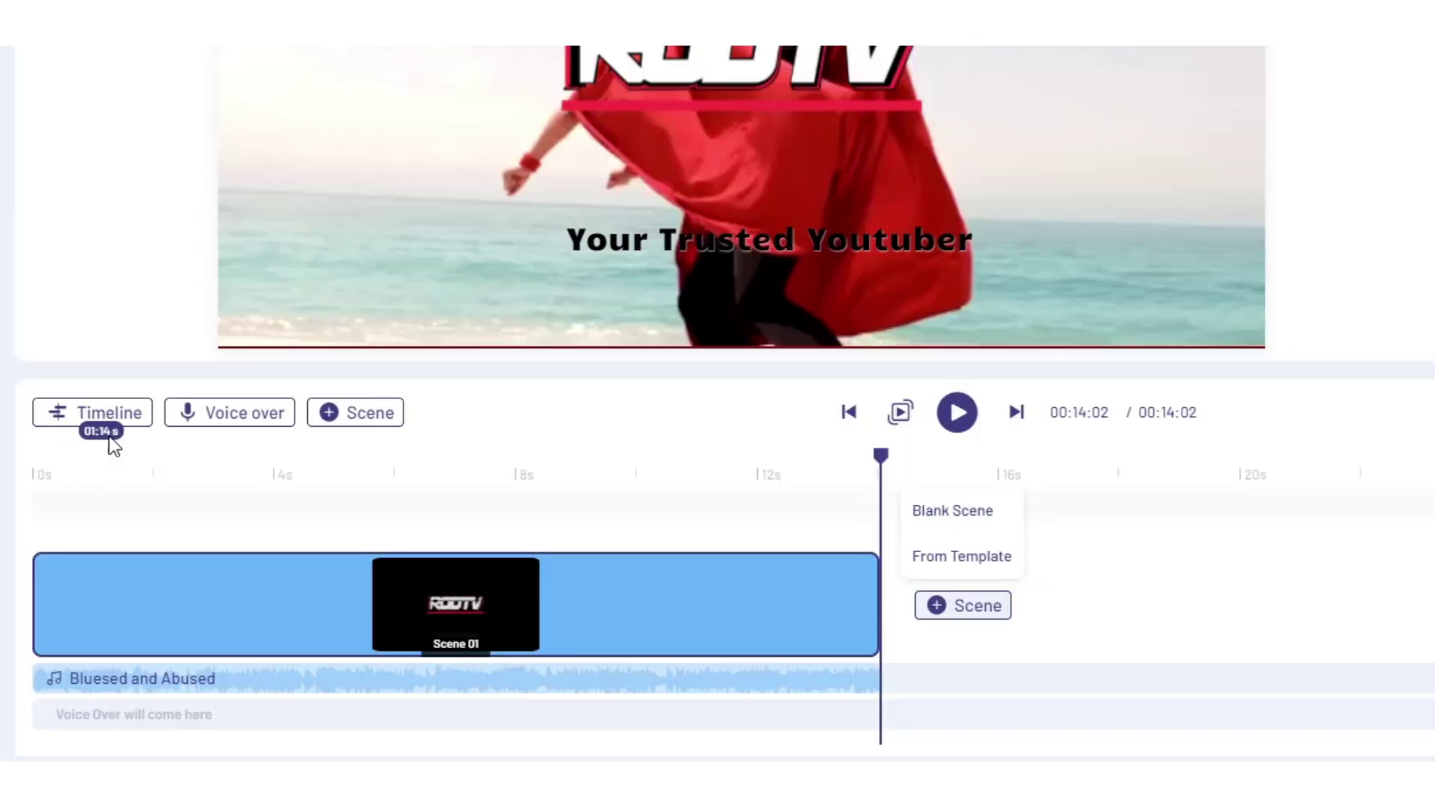
click(112, 416)
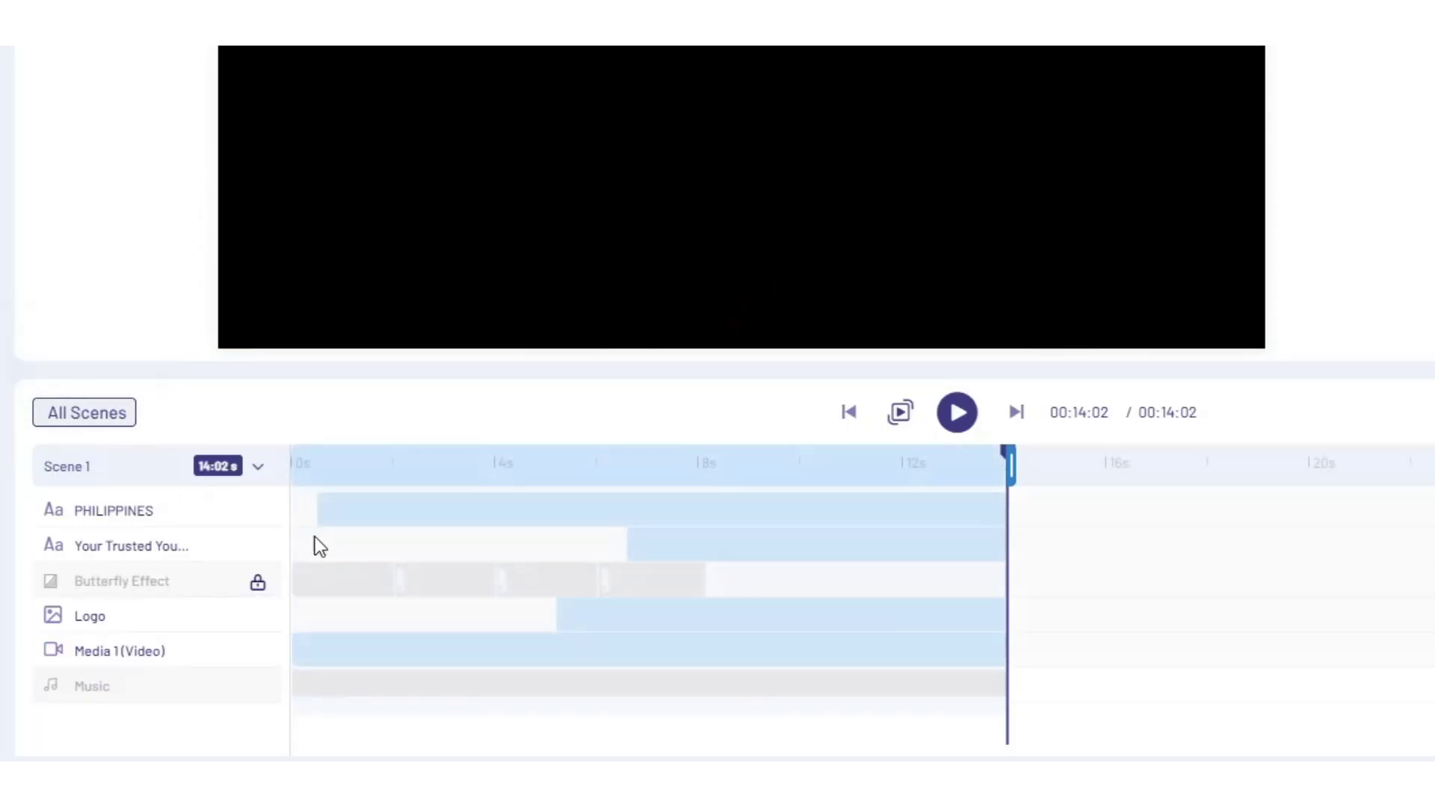
click(625, 537)
click(445, 514)
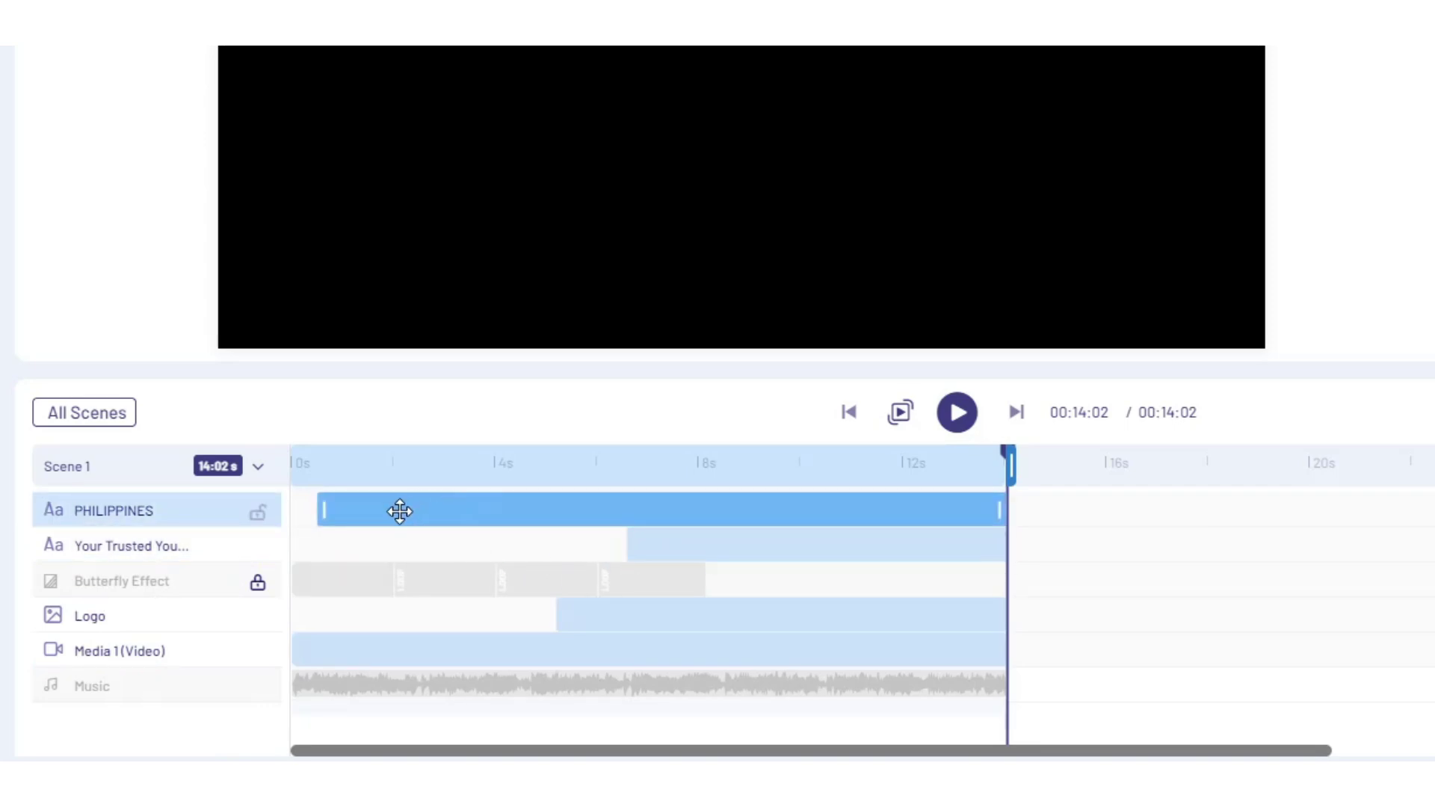
click(753, 545)
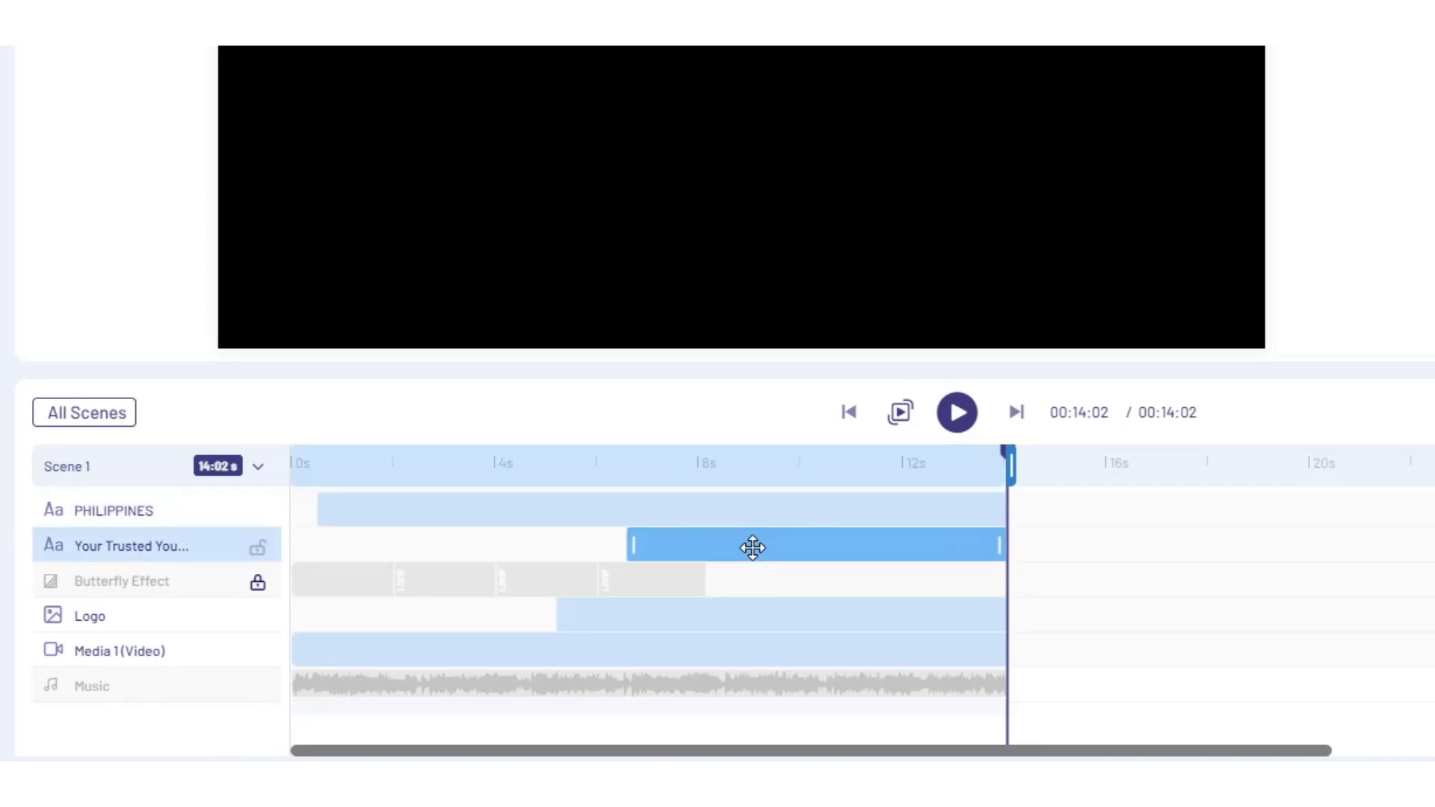
click(740, 513)
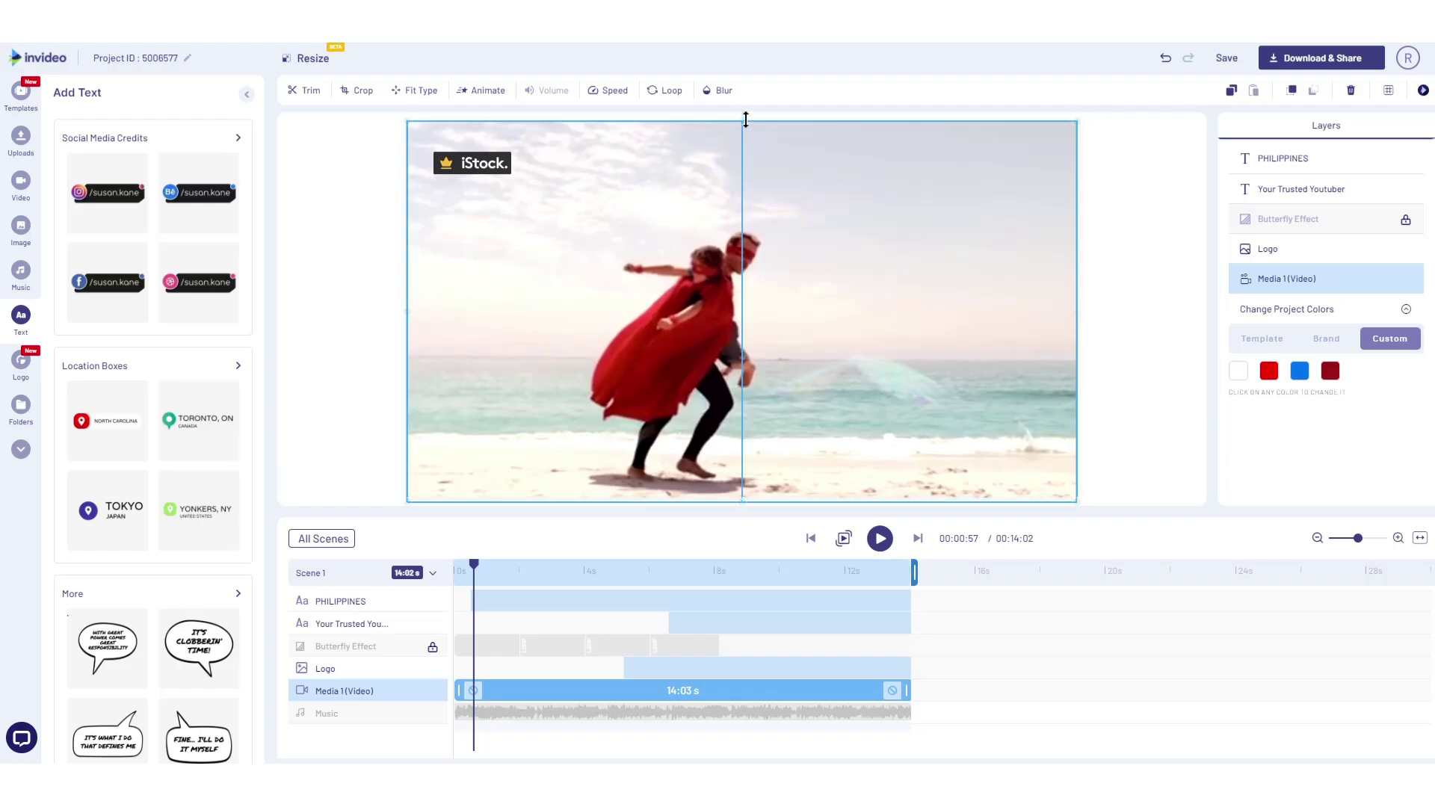
Step: Replace all background music in the project with the Pop track "Summer Tropical Pop" and play the scene
mouse_move(469, 168)
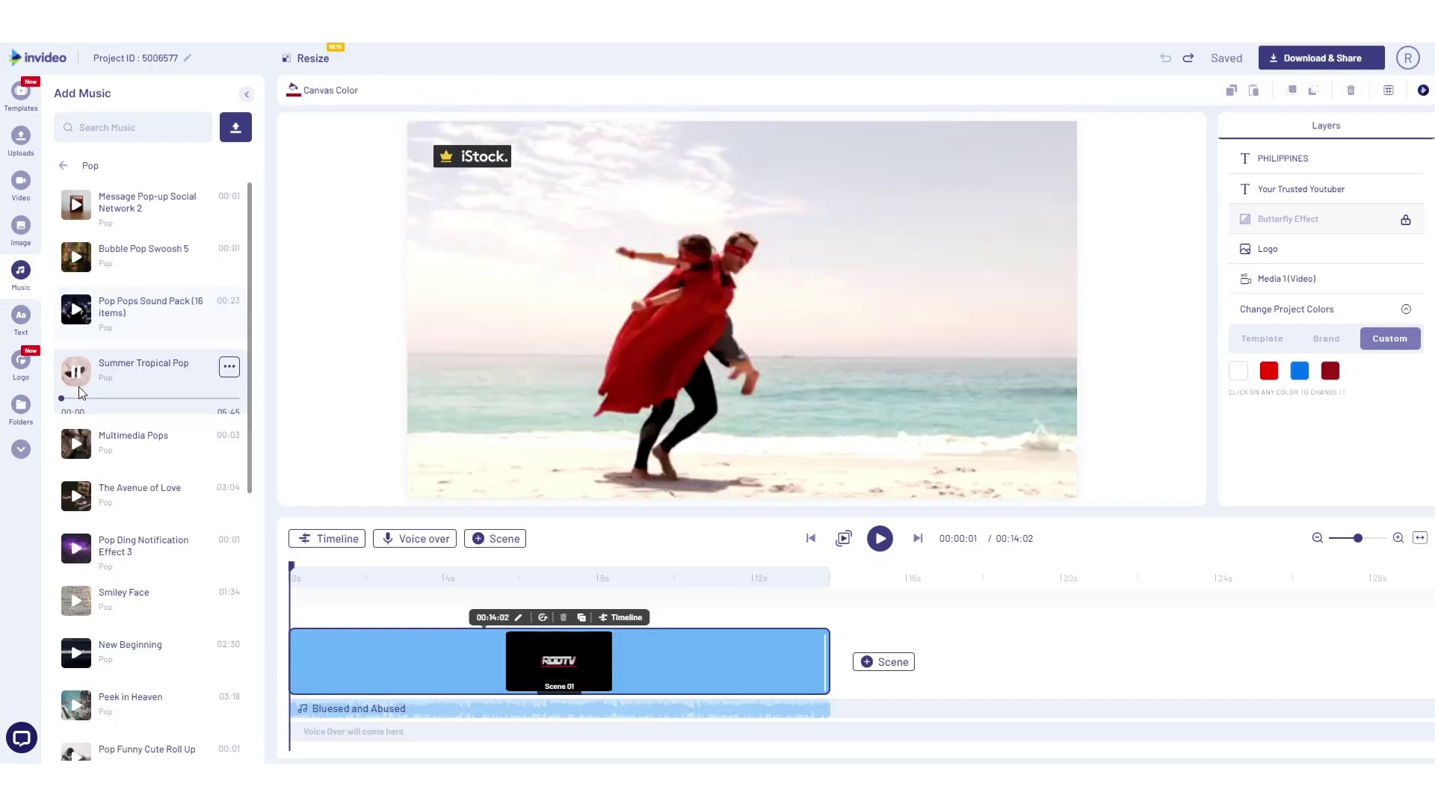
click(76, 361)
click(77, 363)
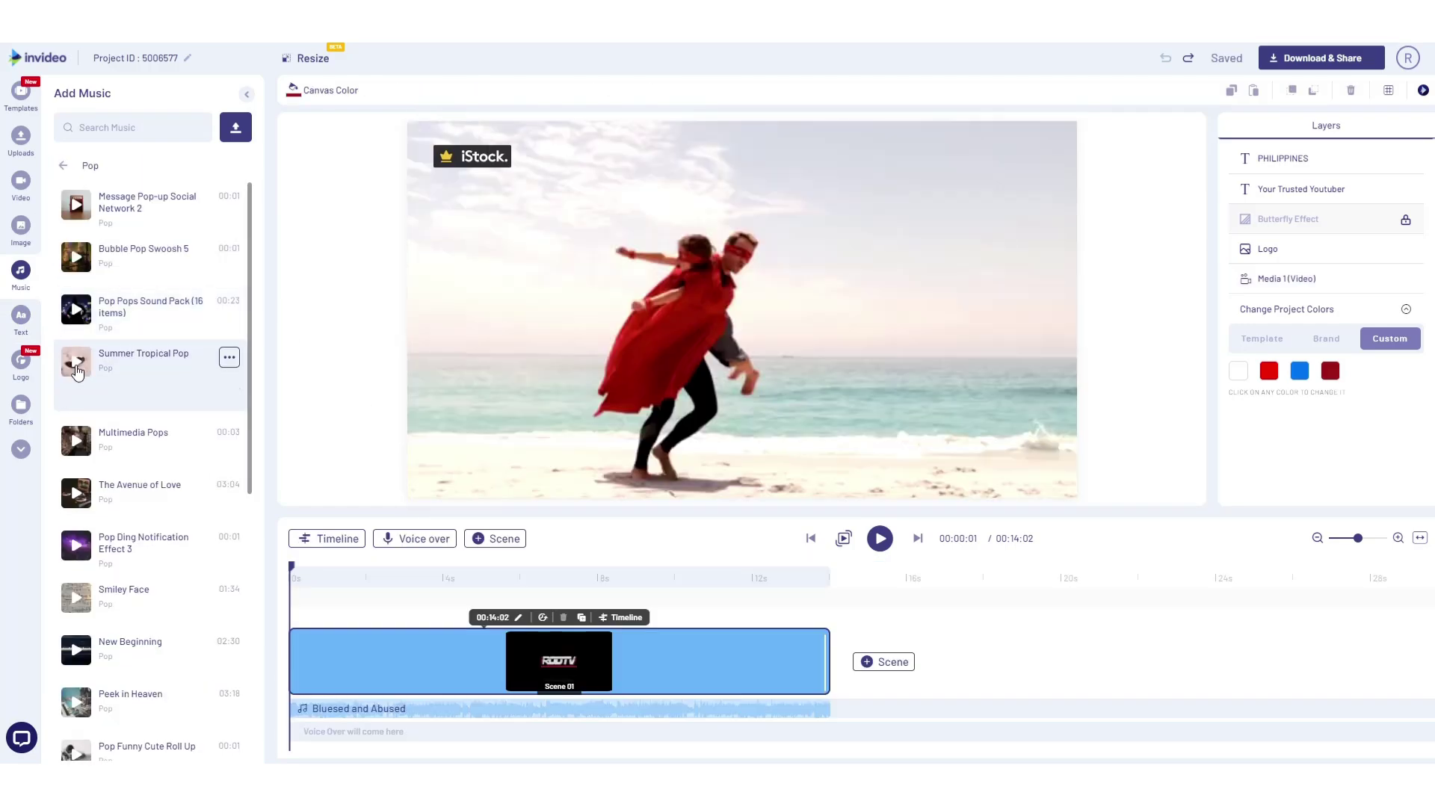
click(225, 358)
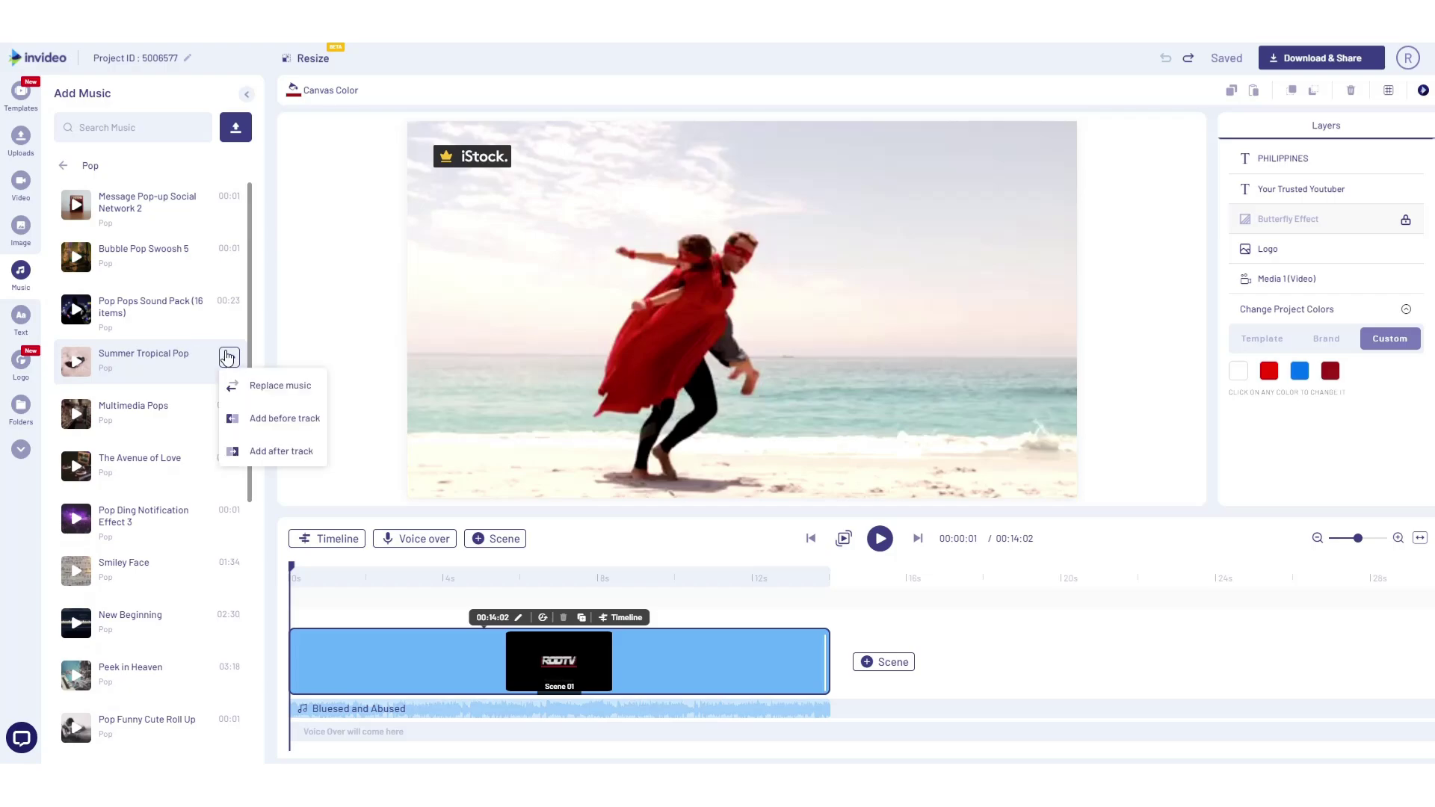
click(277, 387)
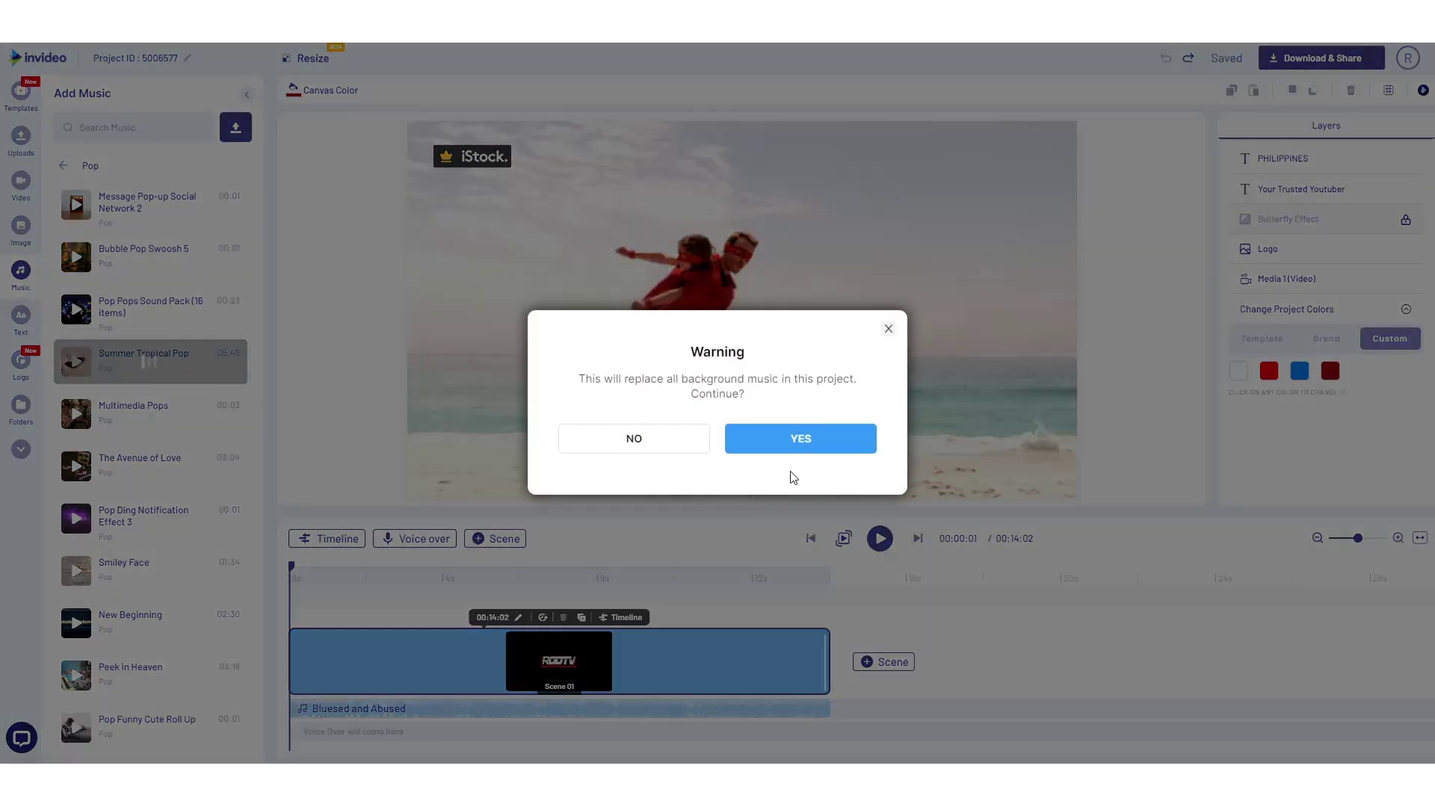
click(792, 476)
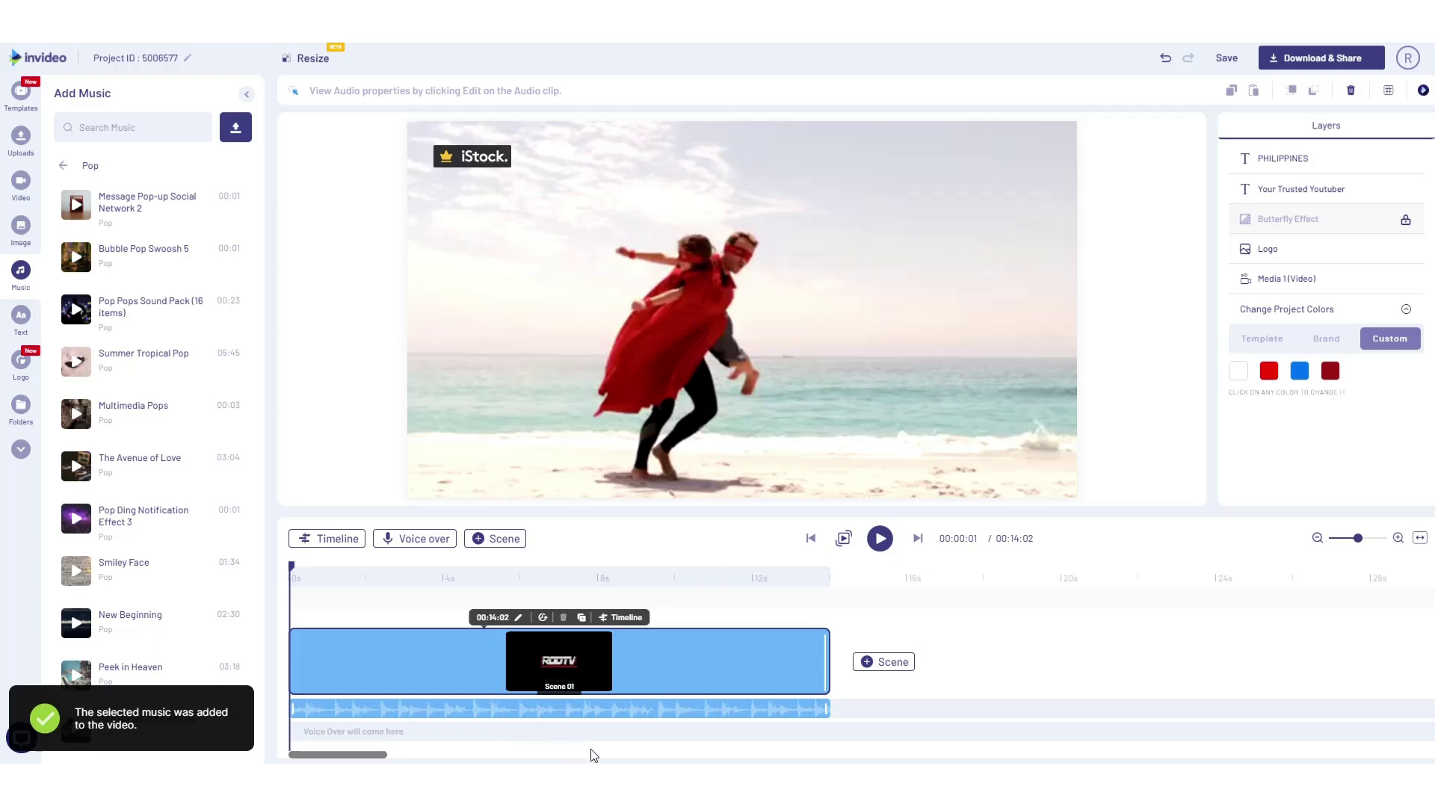
click(880, 540)
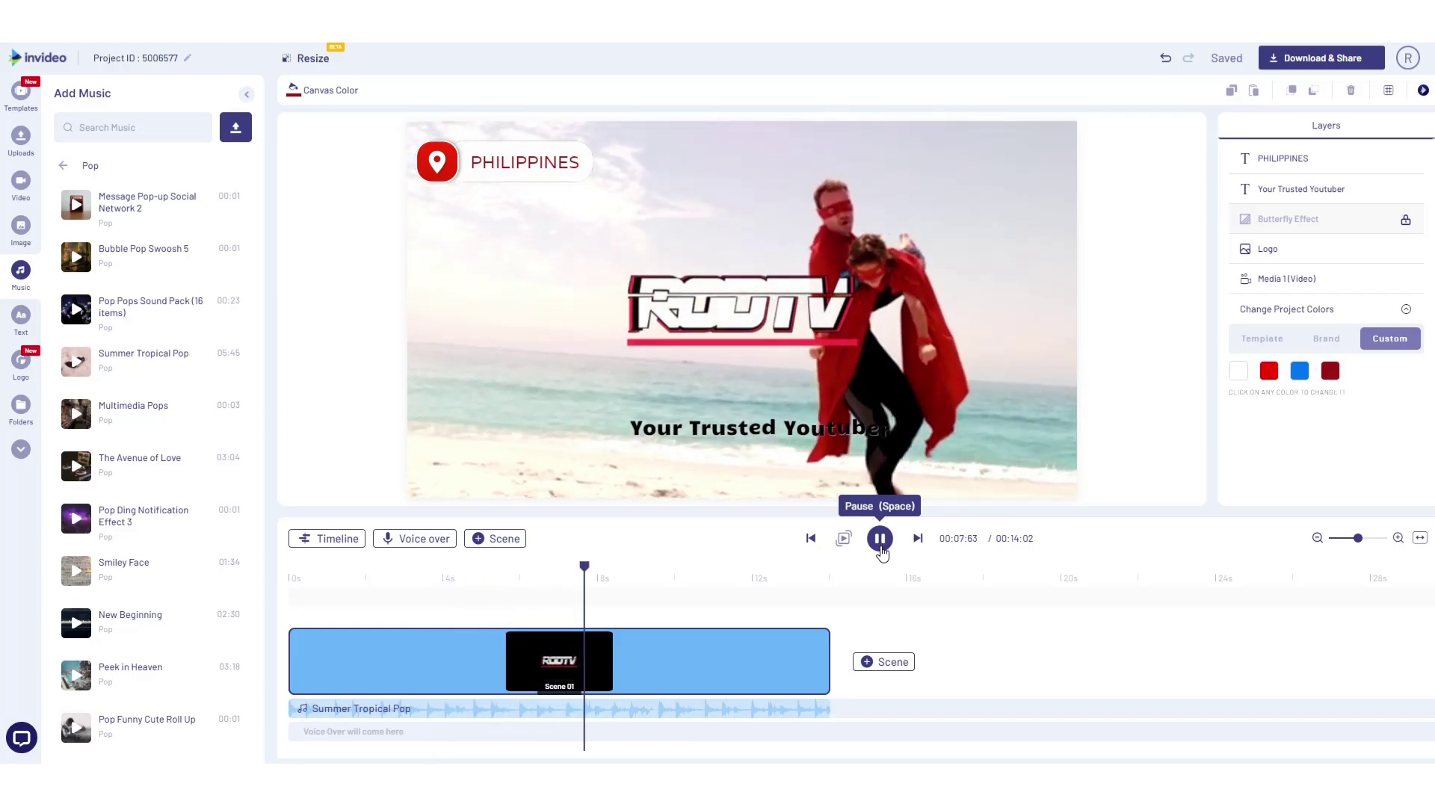
Step: Recolour the "Your Trusted Youtuber" tagline, trying preset yellow (#ffff00) and settling on preset red
double_click(783, 427)
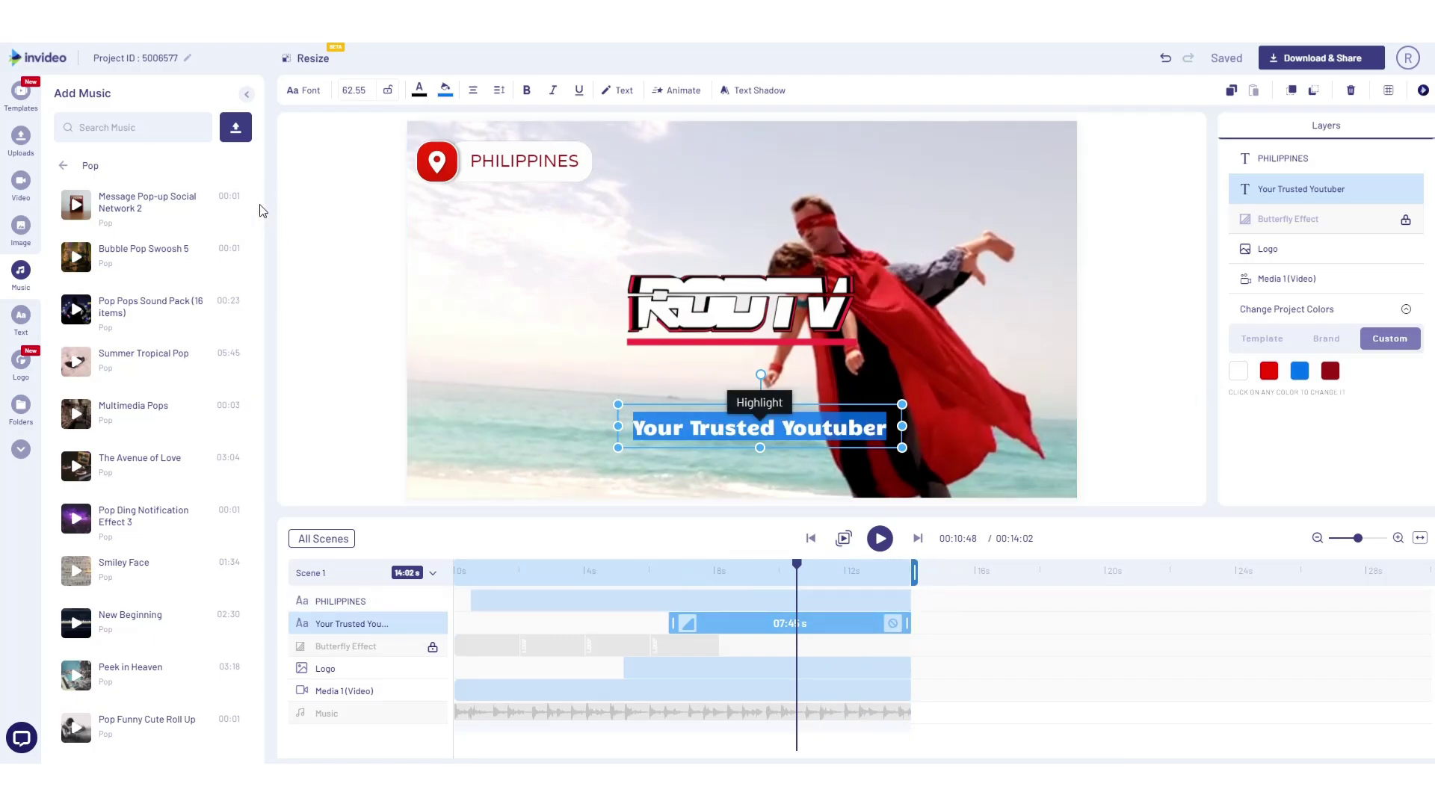
click(421, 91)
click(135, 385)
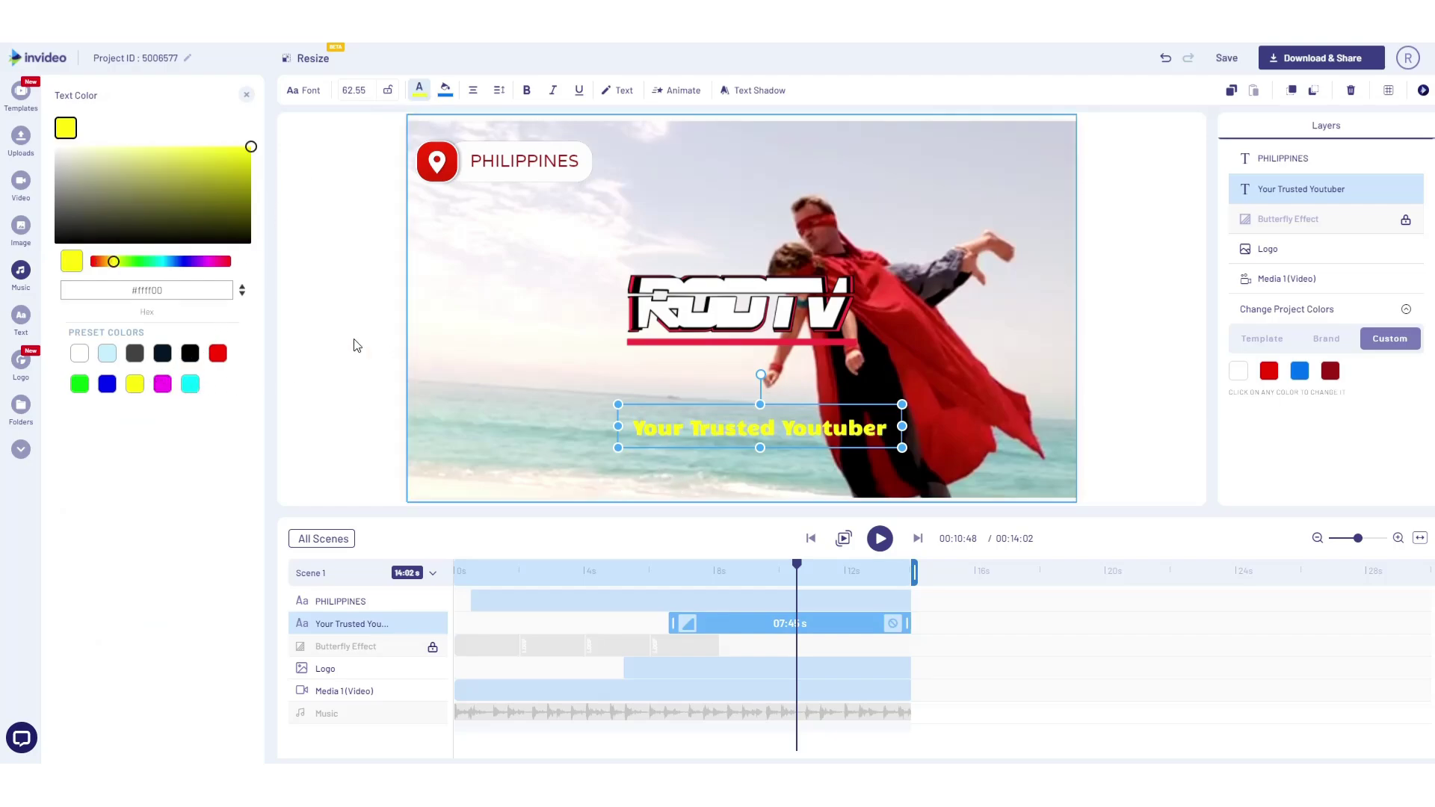
click(216, 356)
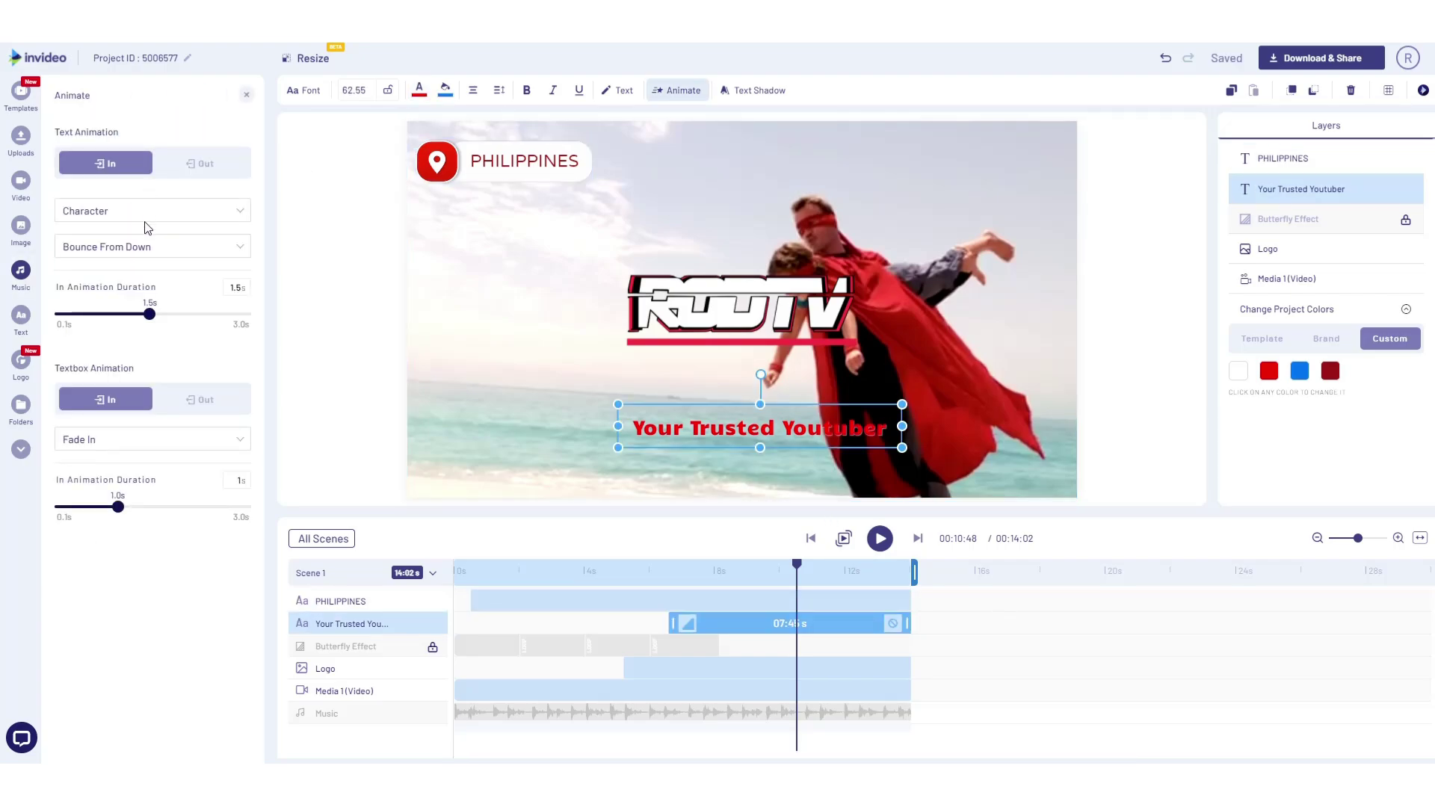
Step: Set the tagline's character entrance animation to Bounce From Right and preview it on the canvas
click(150, 247)
click(127, 280)
click(152, 253)
click(182, 281)
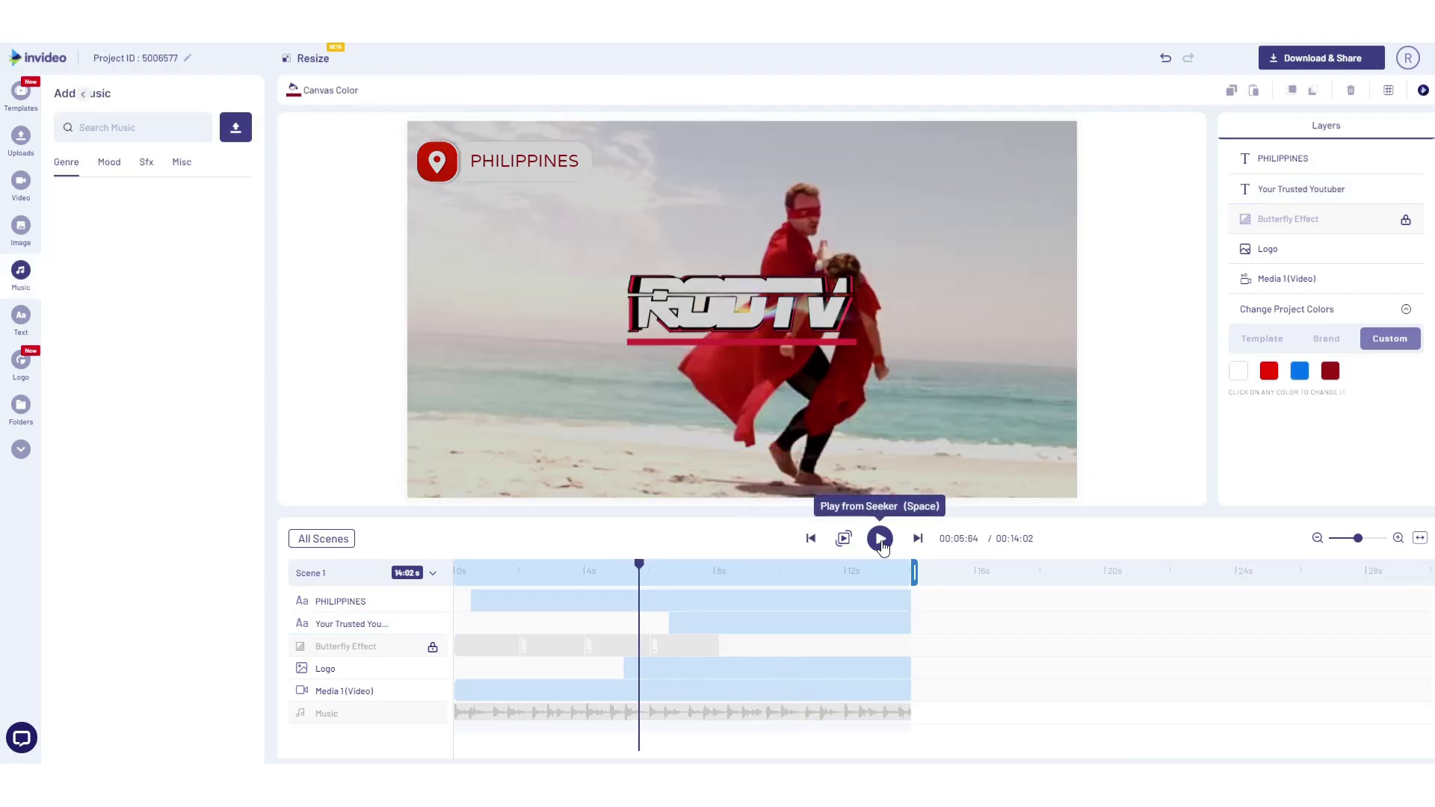
click(880, 538)
click(880, 538)
Step: Choose another character entrance animation for the "Your Trusted Youtuber" tagline
click(677, 90)
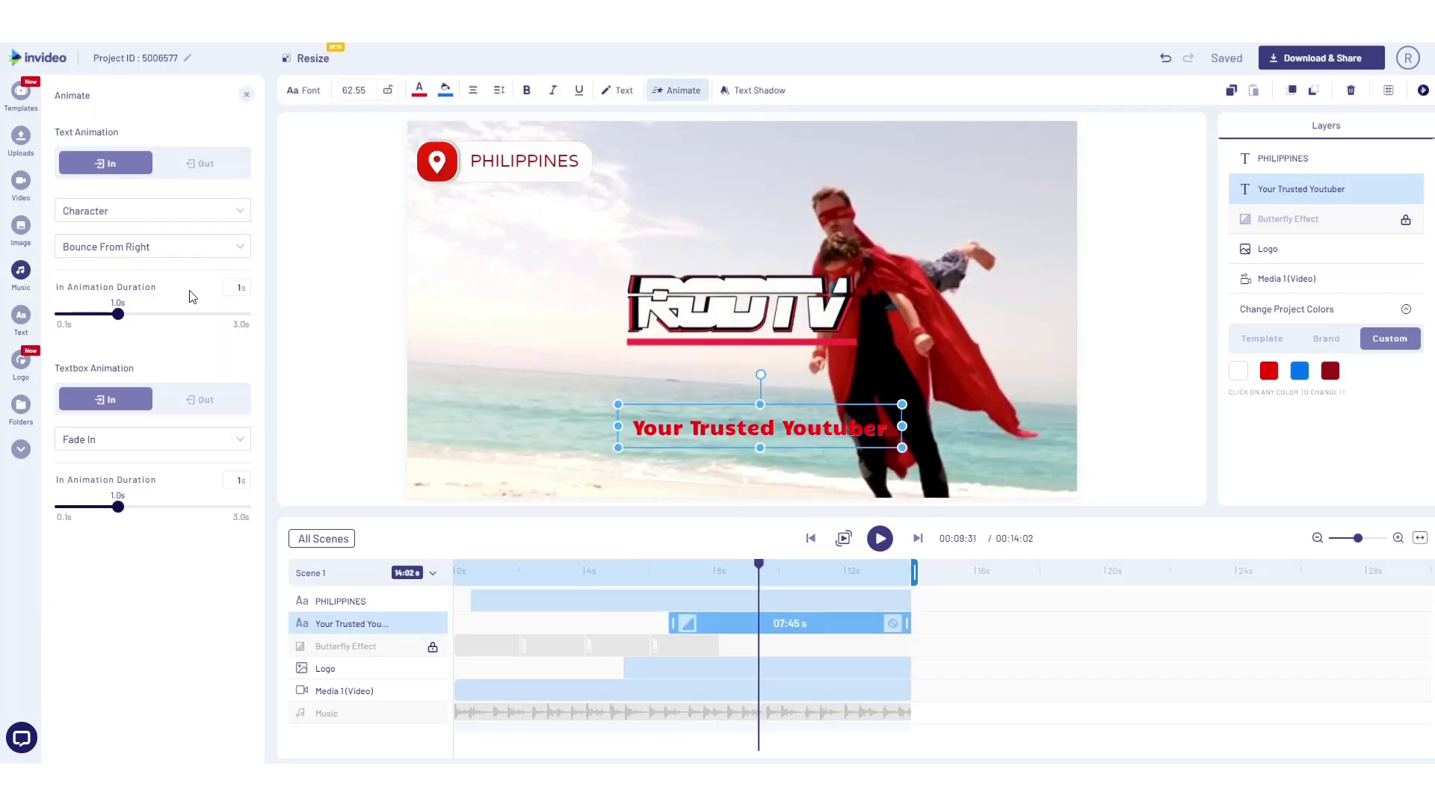
click(189, 253)
click(222, 288)
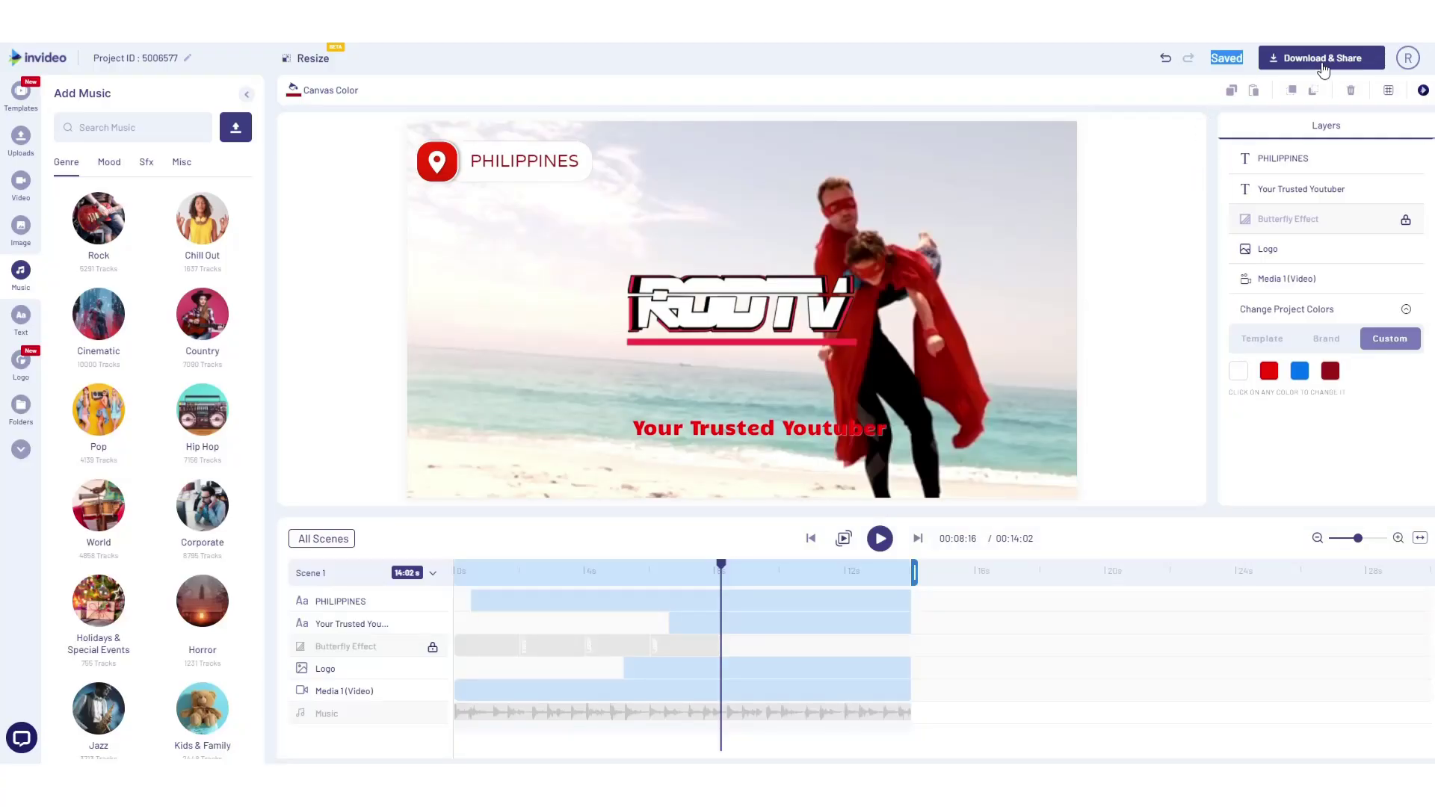
Step: Export the intro at 1080p and, in the video player, rewind the exported file to its beginning
click(1321, 60)
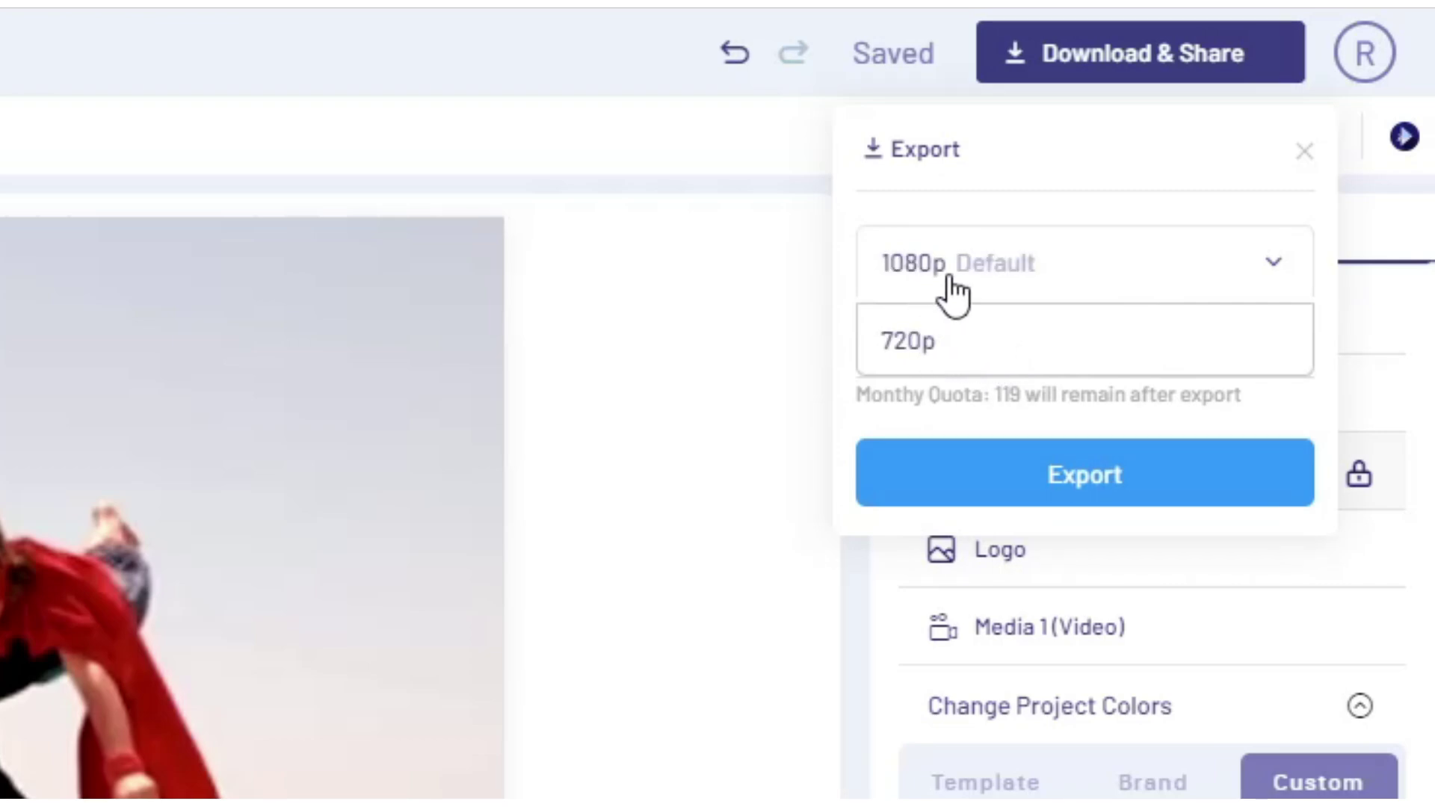
click(962, 267)
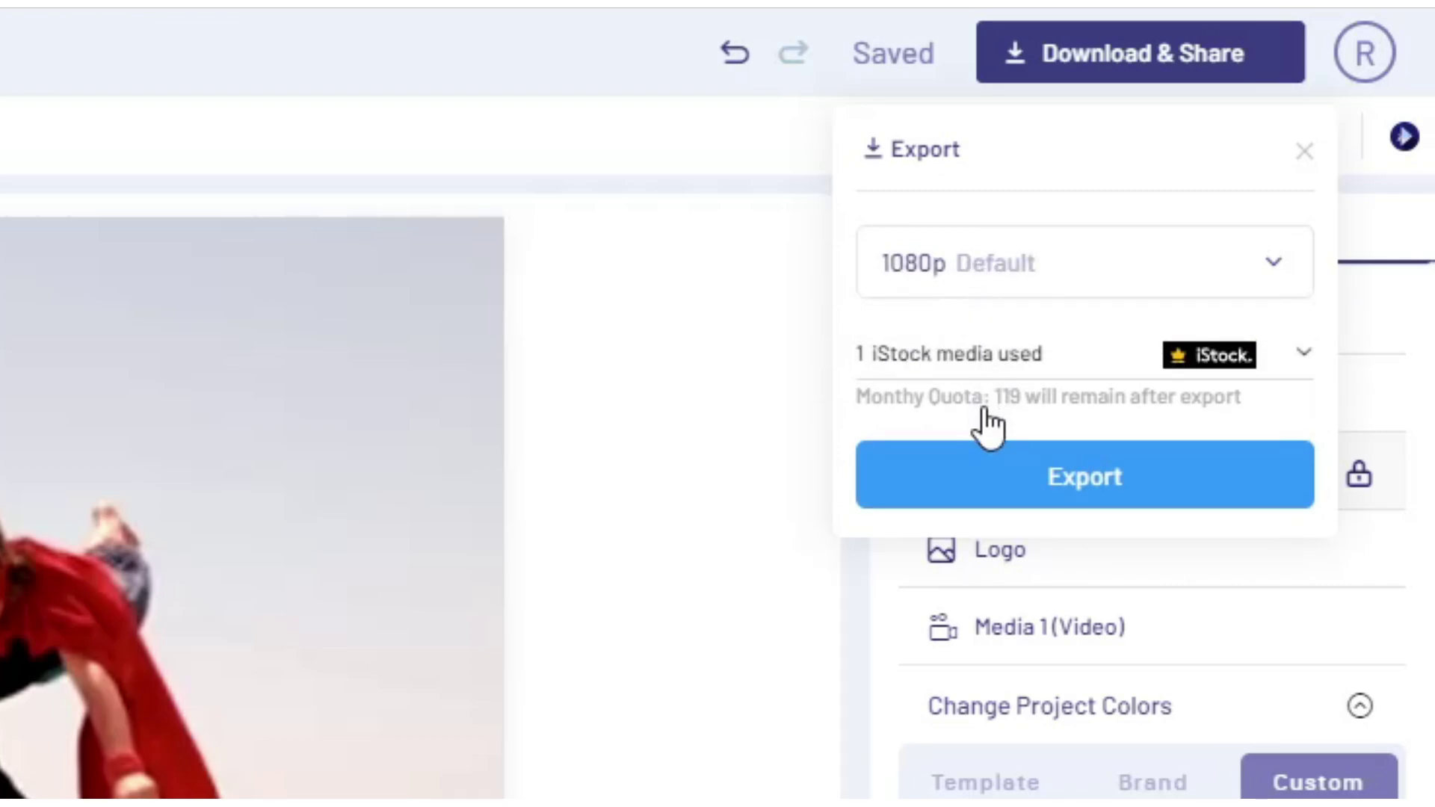
click(1099, 476)
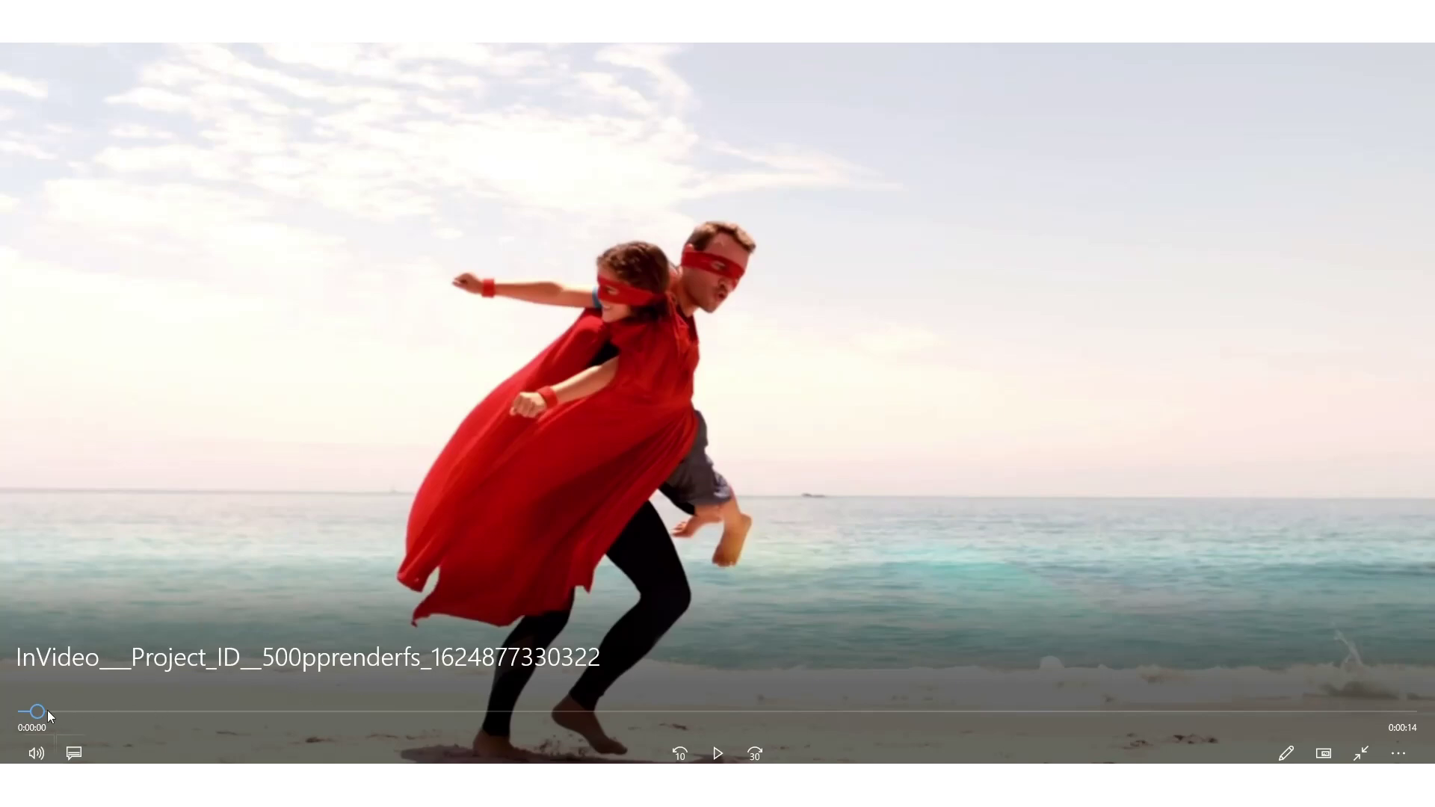
drag(49, 713, 3, 714)
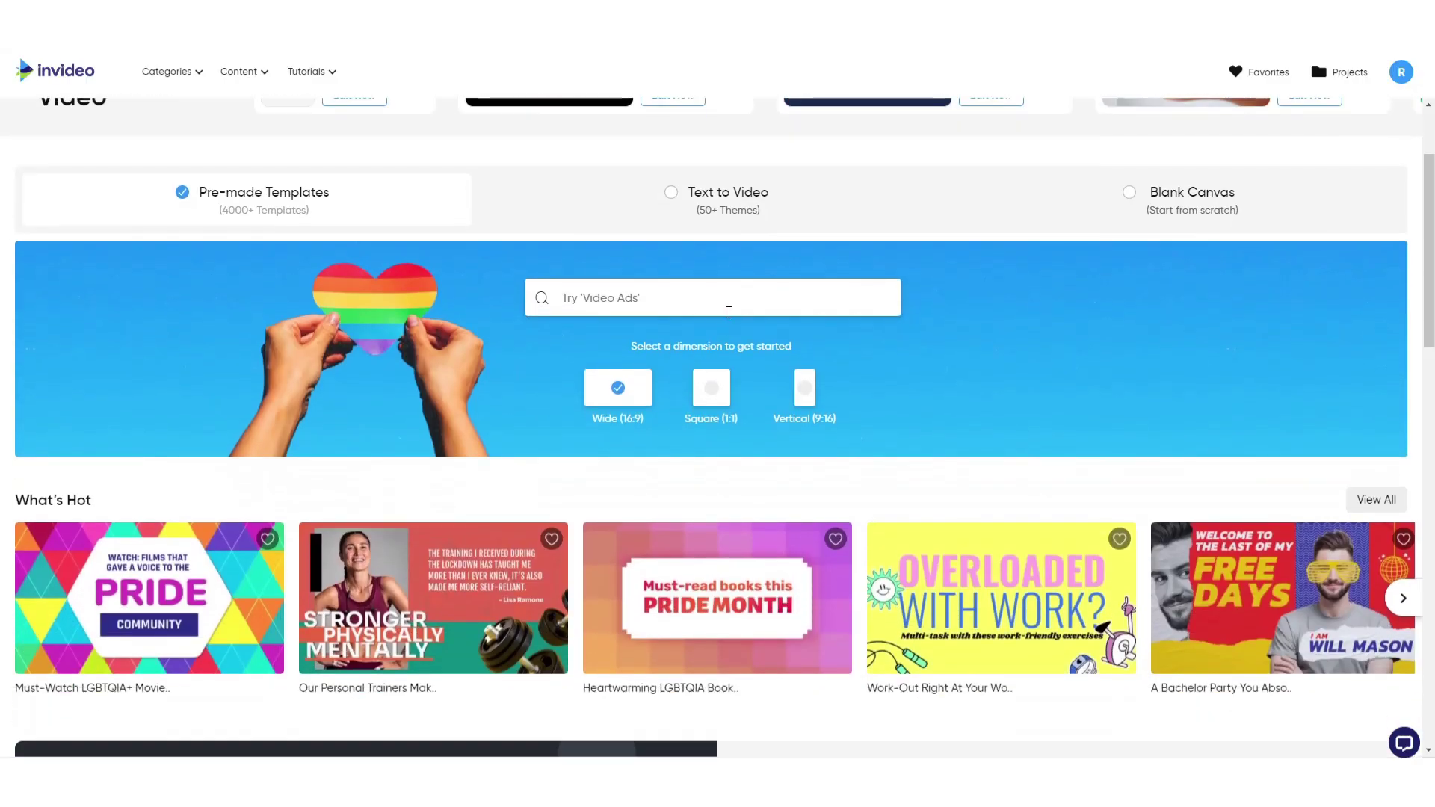
Step: Search the wide 16:9 pre-made templates for "youtube outro" from the InVideo home page
click(729, 312)
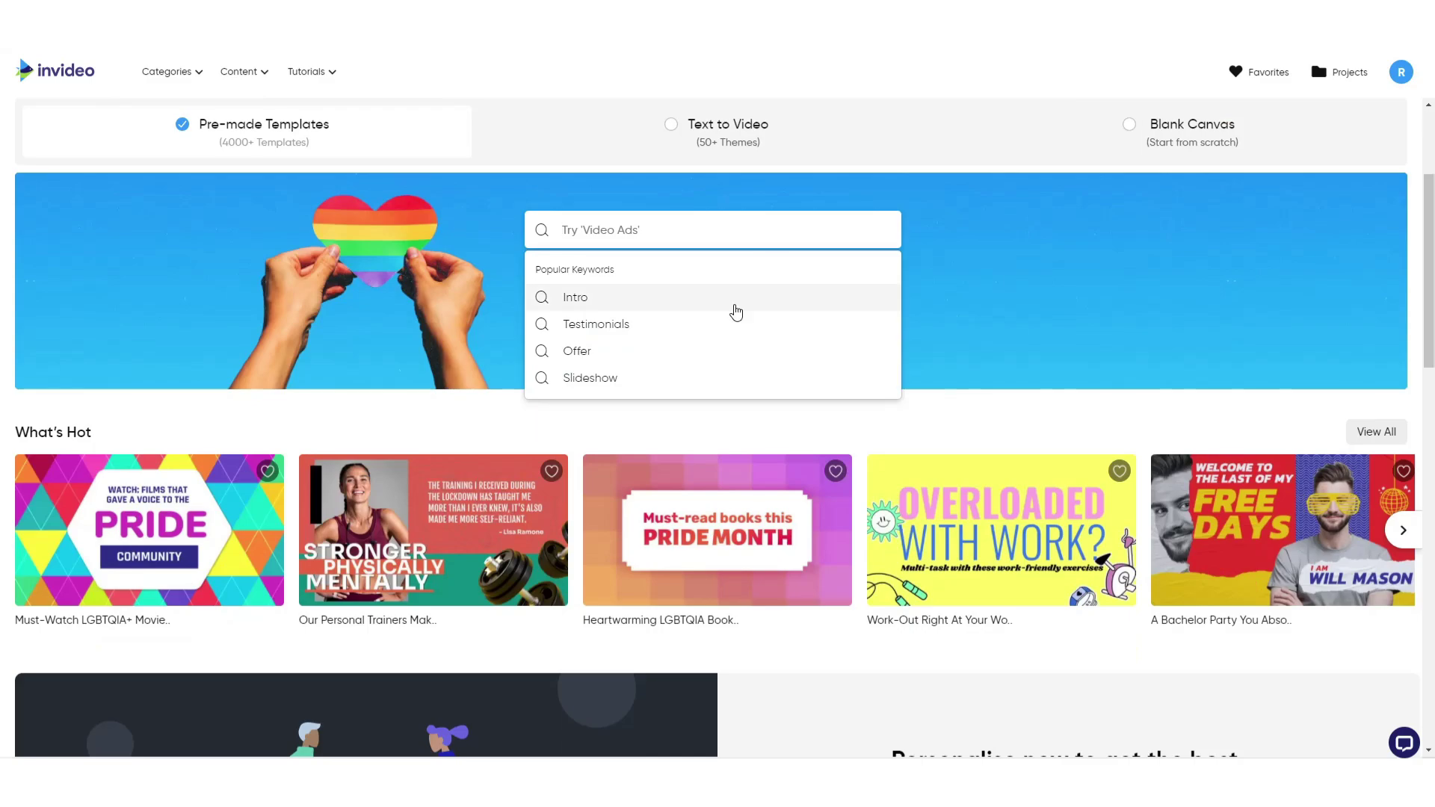
text(yOUTUBE OUTRO)
key(Return)
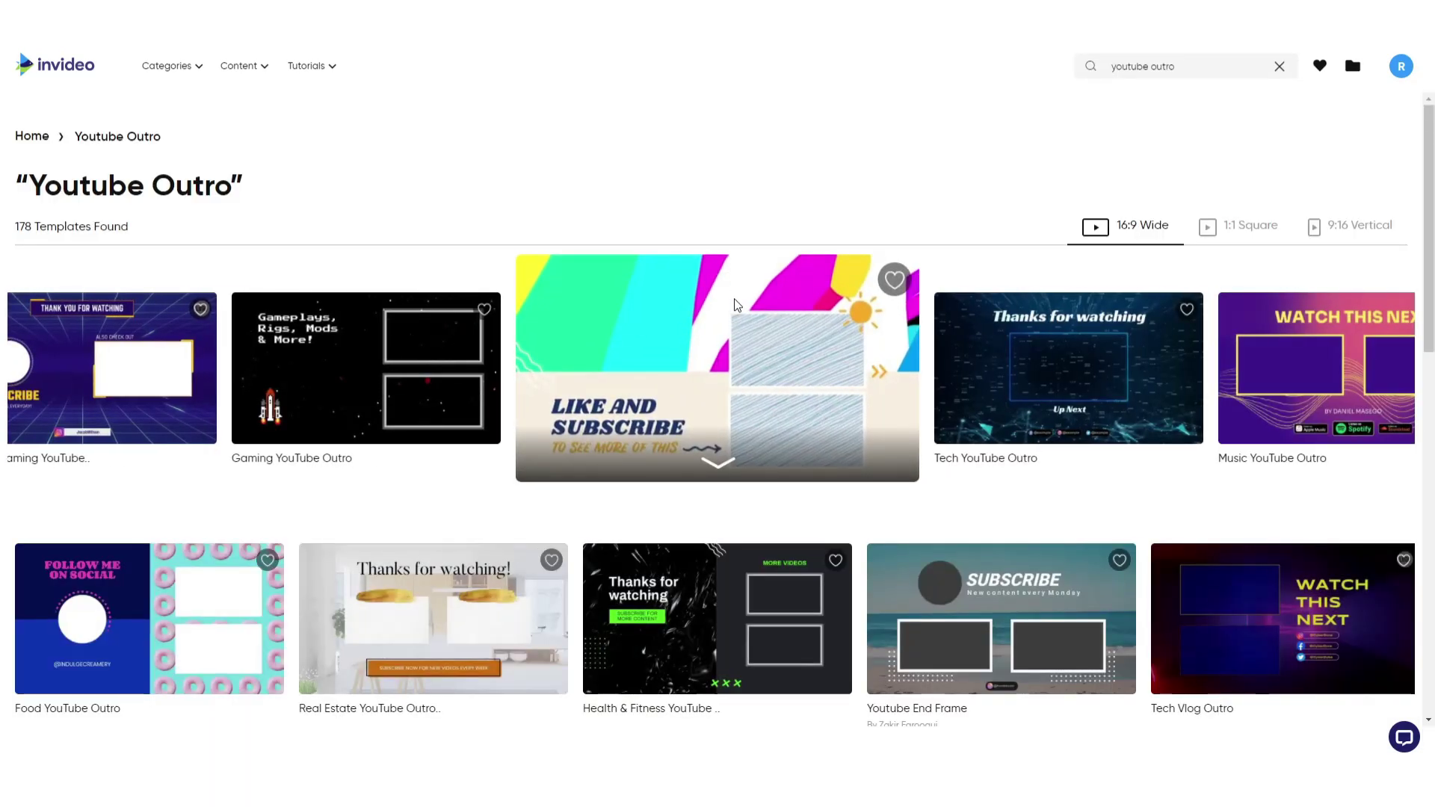
Step: Browse the outro templates and open the Youtube Recommended Video template in the editor
scroll(280, 445, down, 1)
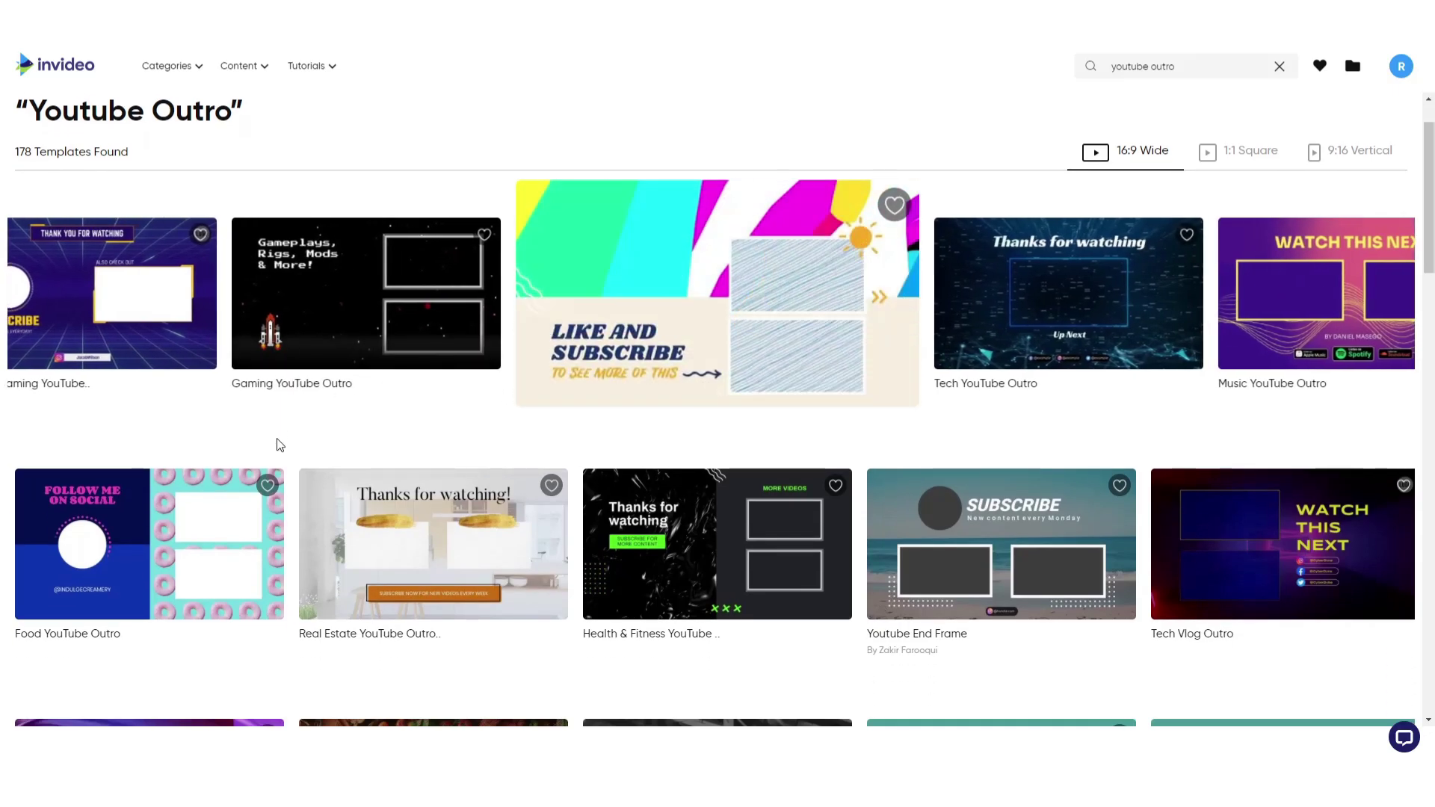
scroll(281, 444, down, 3)
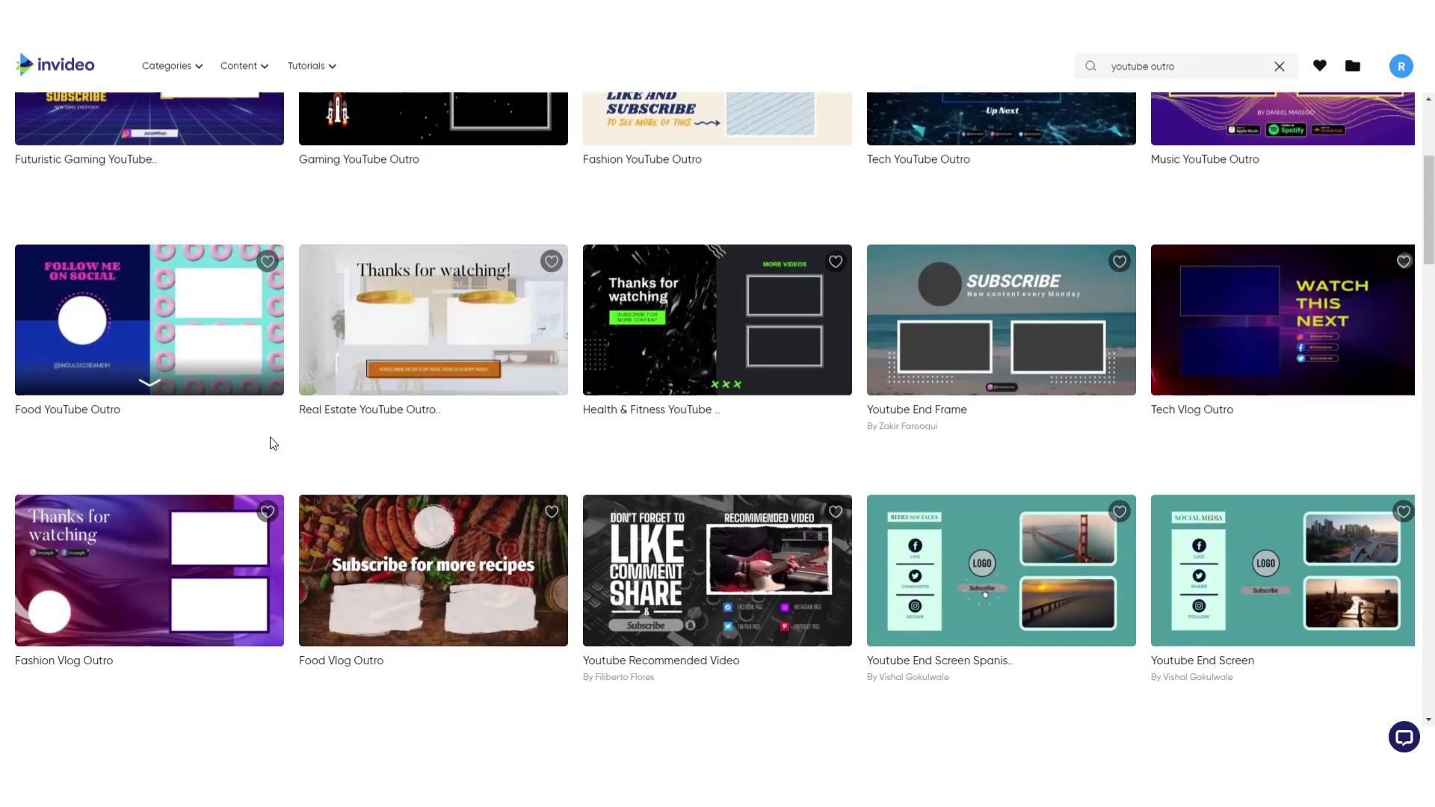
scroll(280, 432, down, 2)
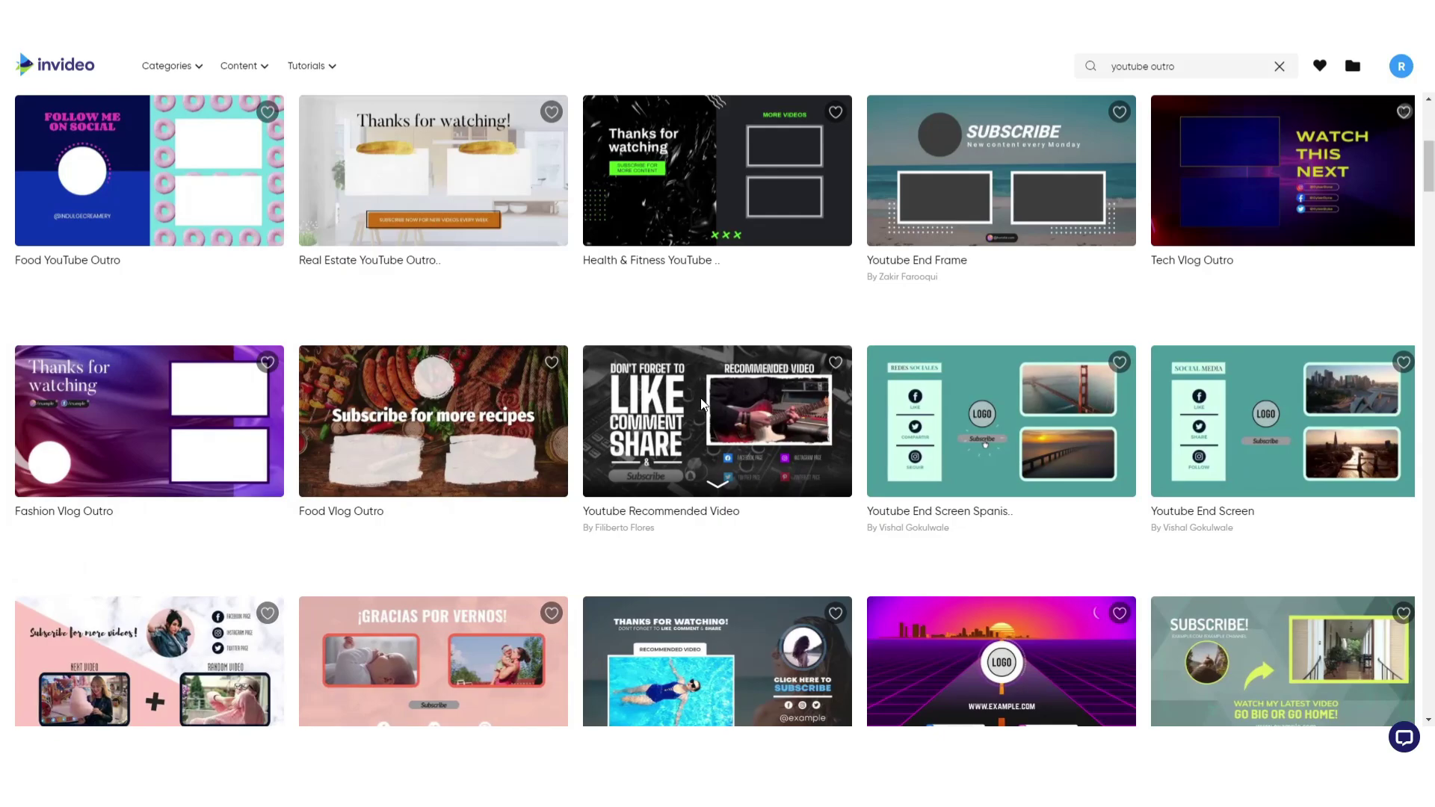
click(729, 395)
click(232, 583)
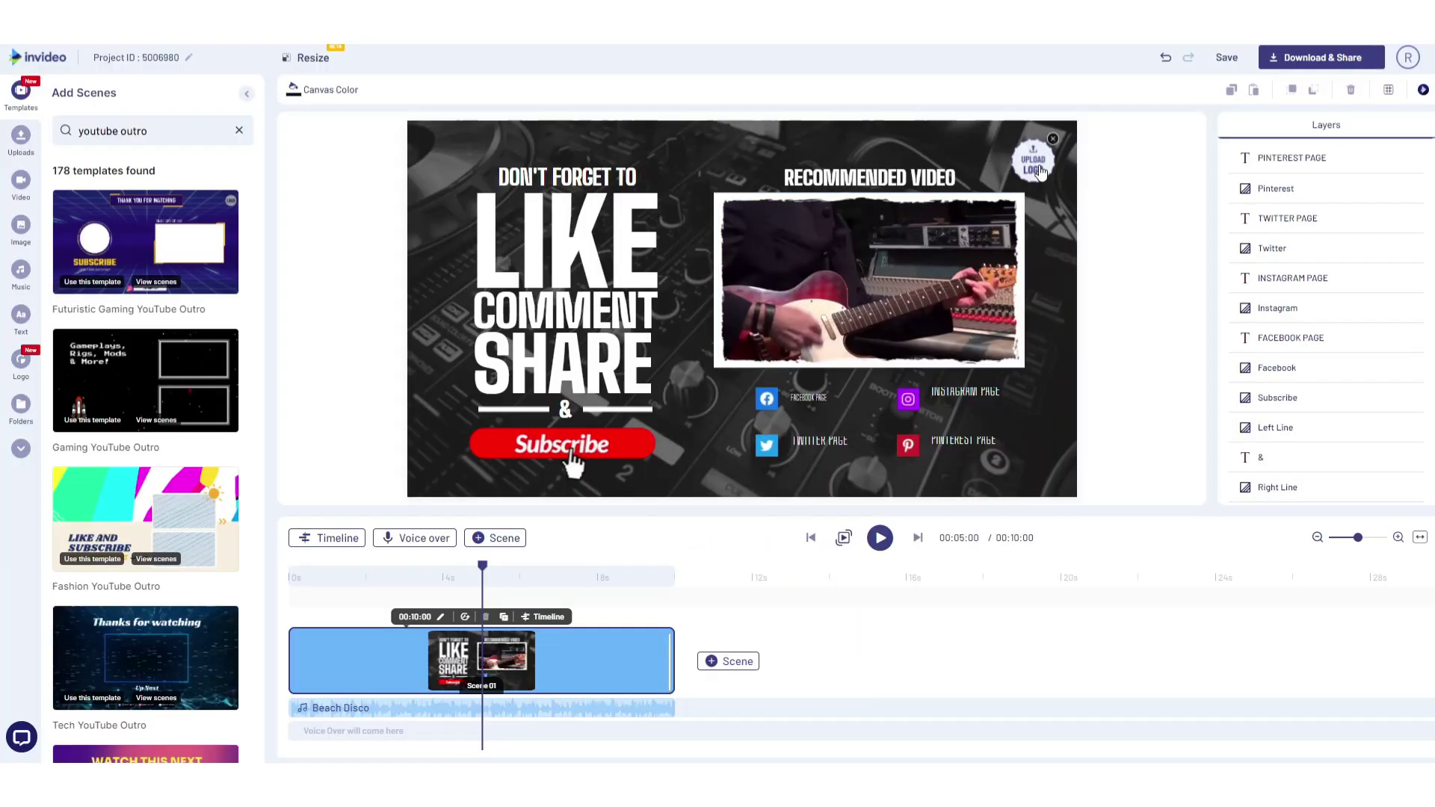
Step: Fill the outro's logo placeholder with the square RODTV logo that has the dark blue and red background
click(1039, 171)
click(222, 248)
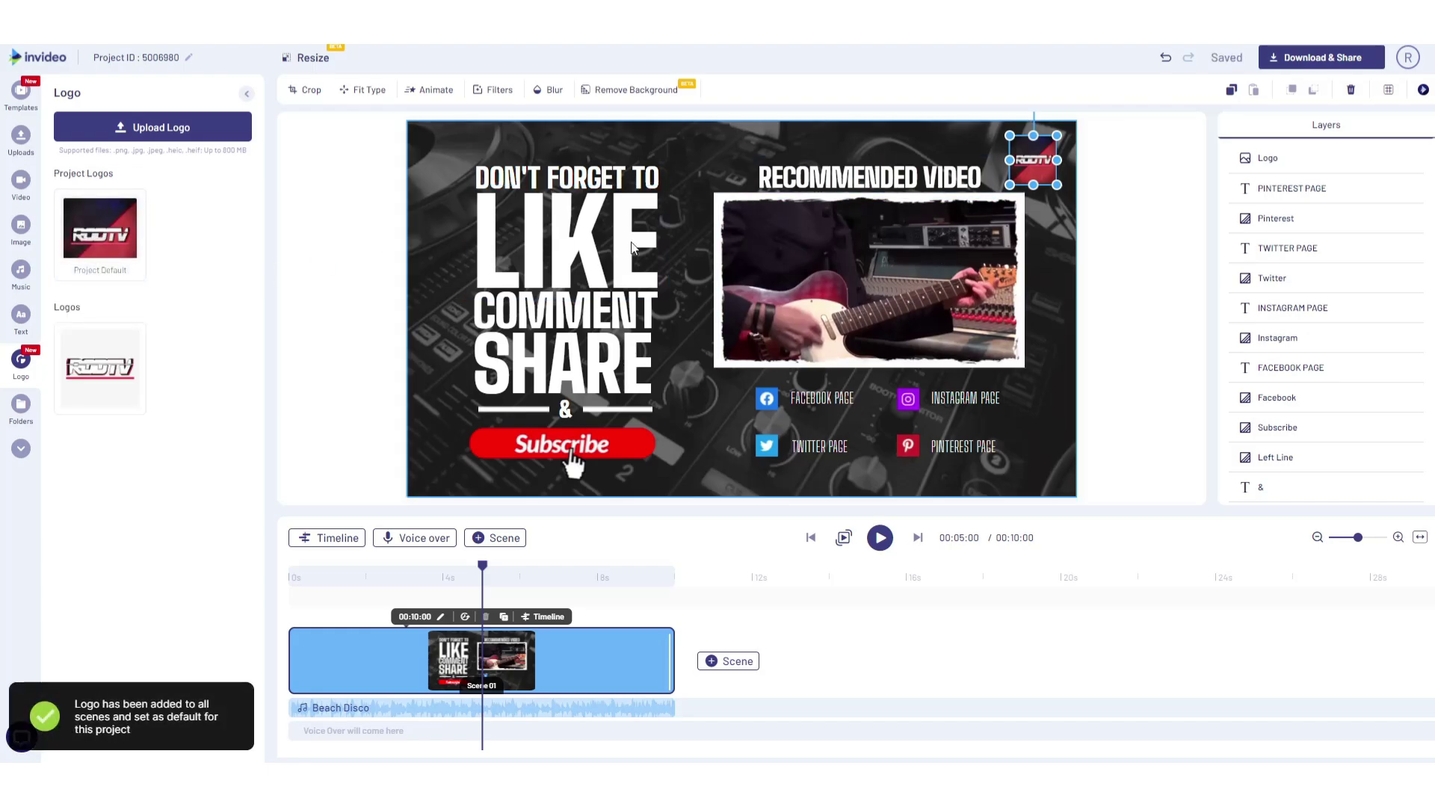
Step: Replace the "FACEBOOK PAGE" placeholder text beside the Facebook icon
click(826, 405)
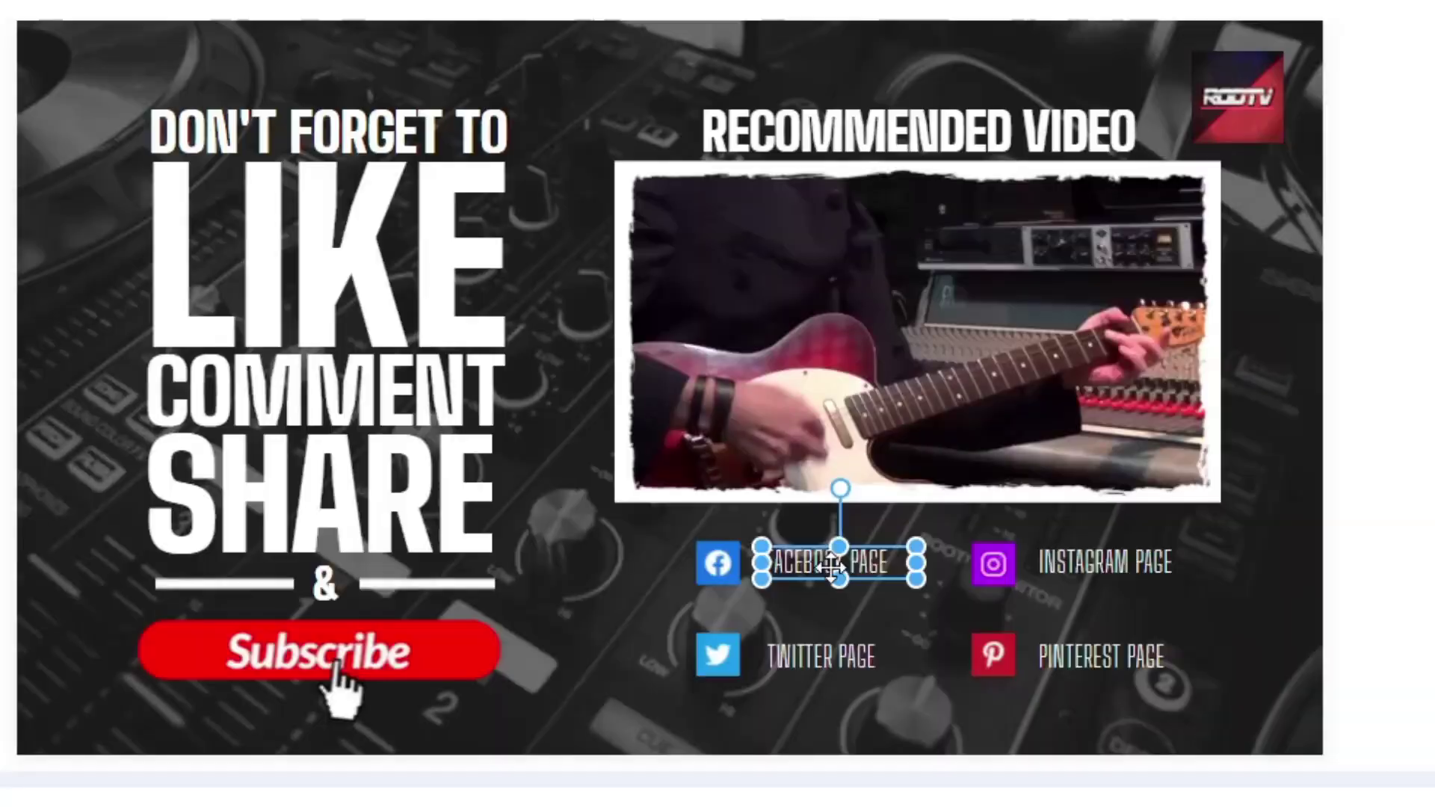
double_click(826, 563)
key(BackSpace)
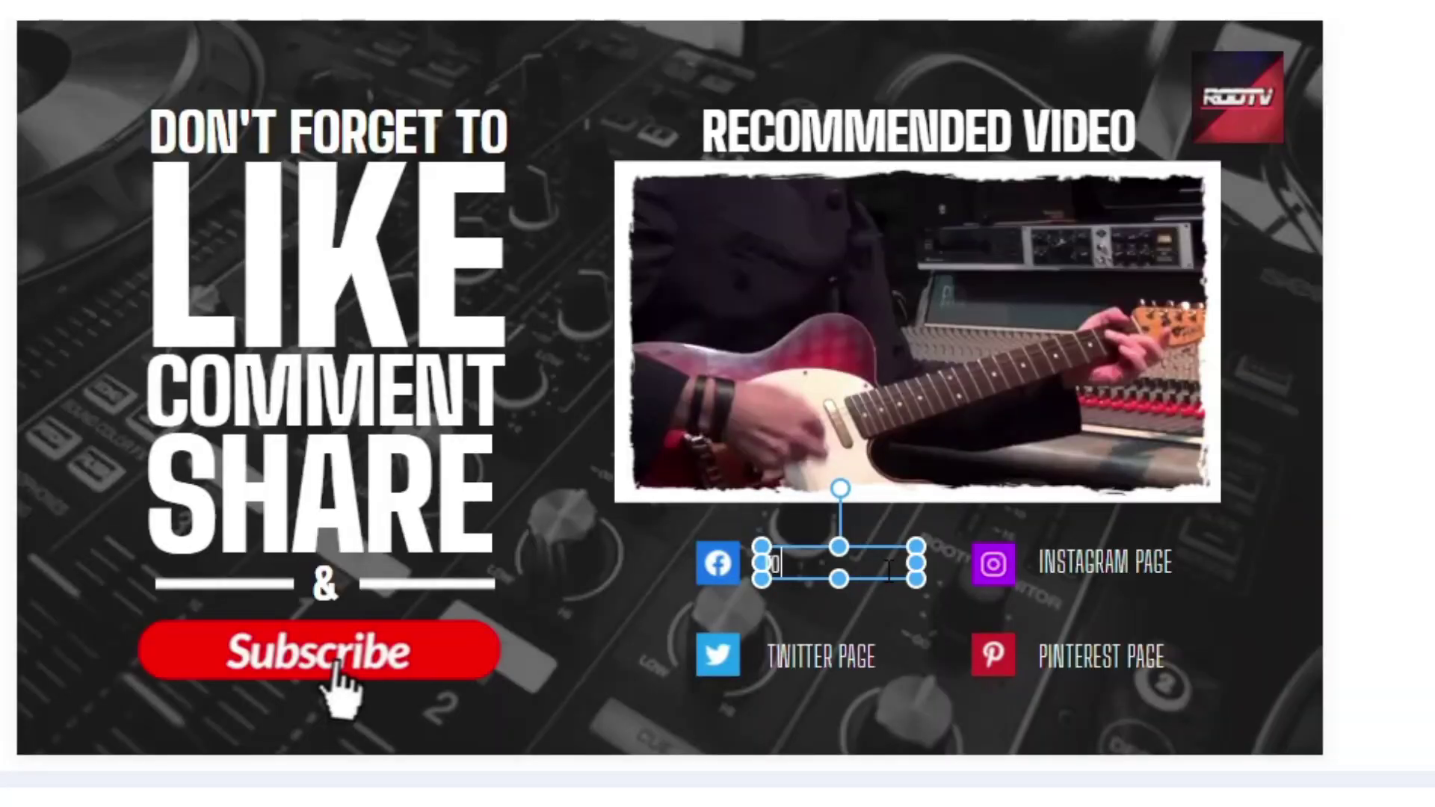